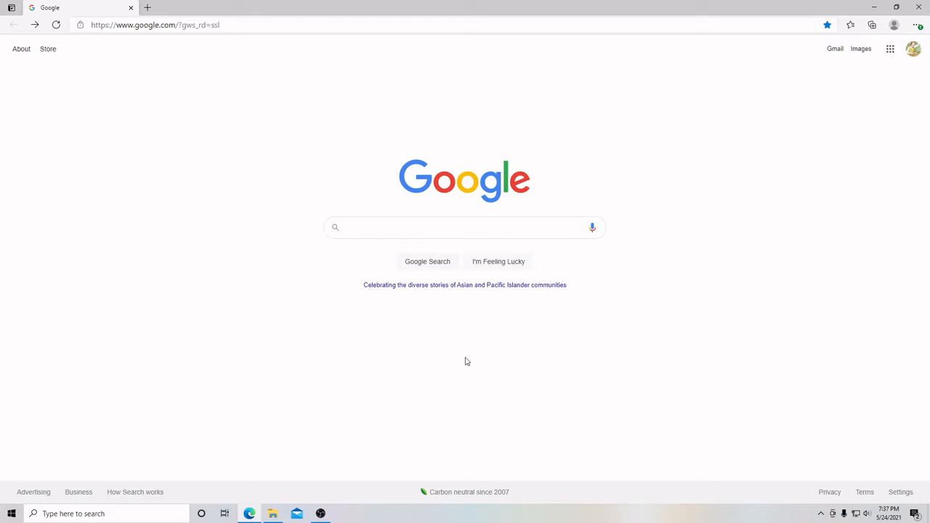
Step: Search Google for "roblox studio" and open the Roblox Studio result on roblox.com
{"action": "type", "text": "rob"}
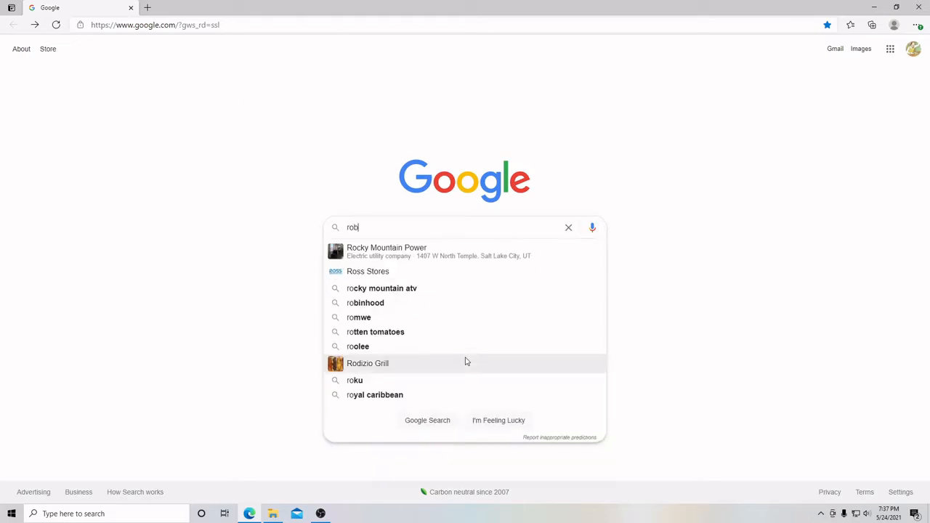
{"action": "type", "text": "lox studio"}
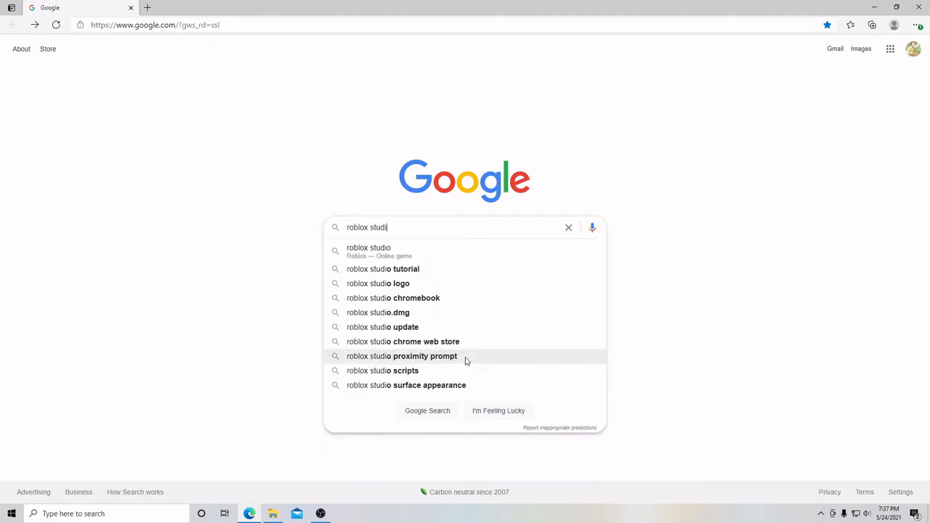
{"action": "key", "text": "Return"}
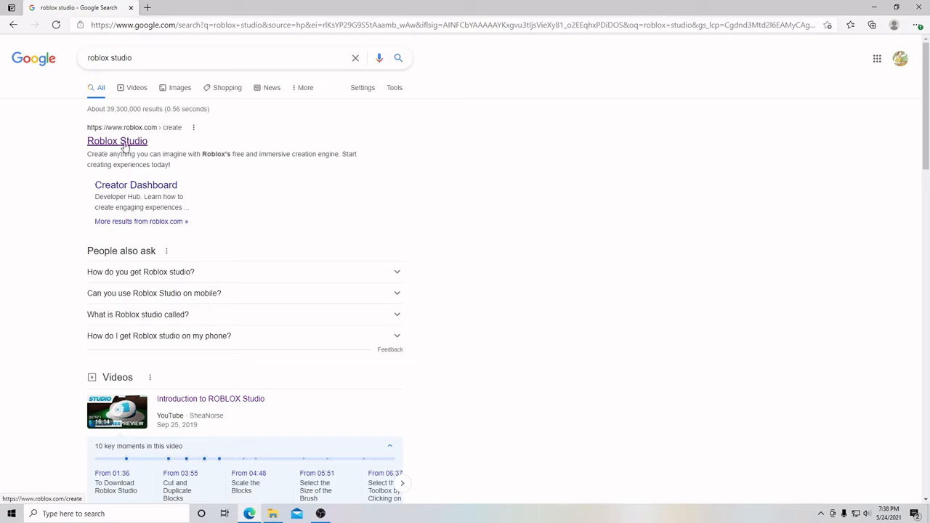
{"action": "left_click", "coordinate": [125, 146]}
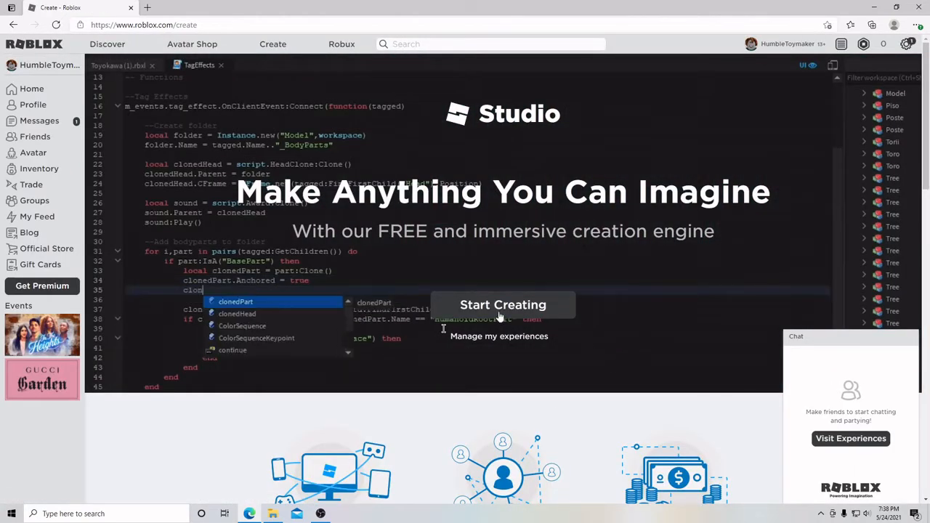
Step: Download the Studio installer from the Roblox create page and run RobloxStudioLauncherBeta.exe
{"action": "left_click", "coordinate": [500, 310]}
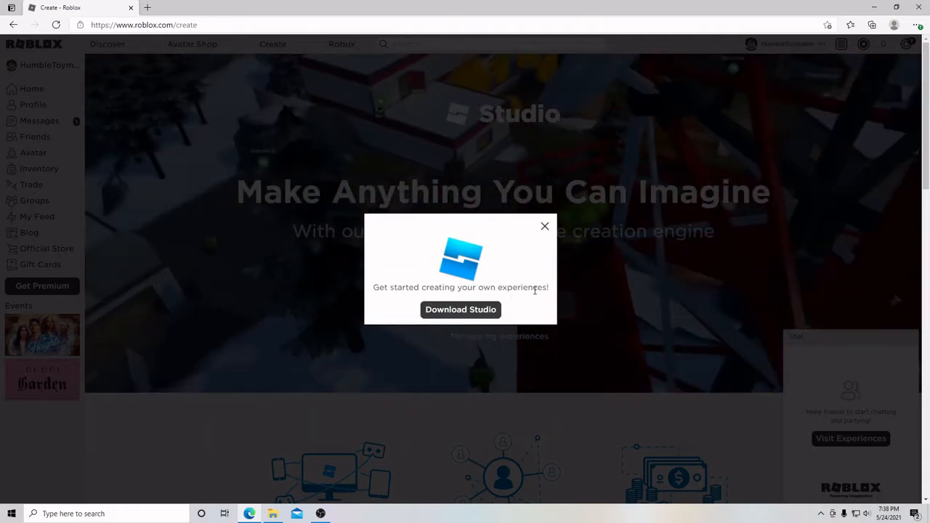
{"action": "left_click", "coordinate": [471, 309]}
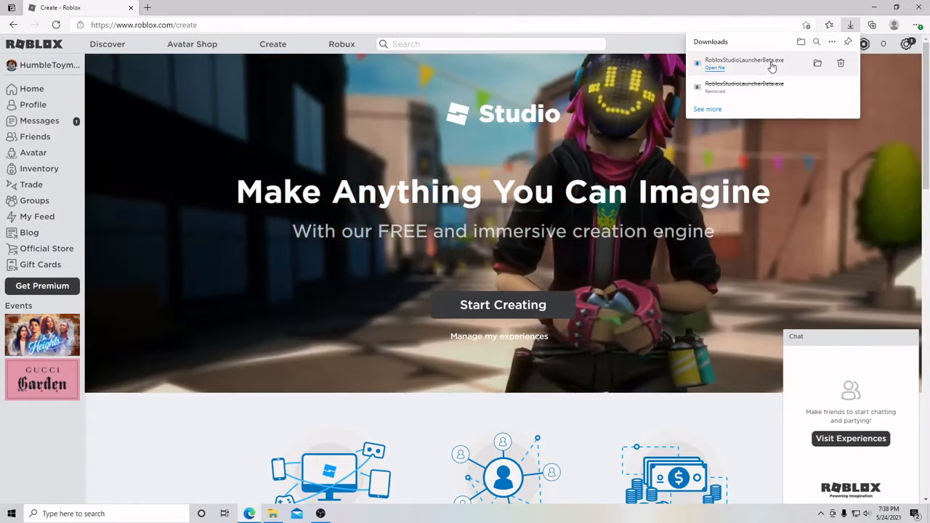
{"action": "left_click", "coordinate": [771, 66]}
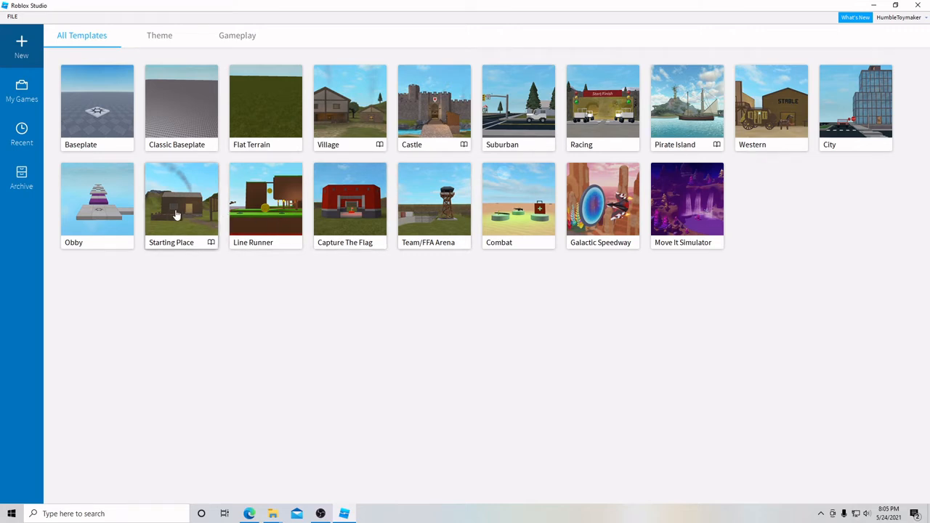
Step: Create a new place from the Baseplate template
{"action": "left_click", "coordinate": [93, 92]}
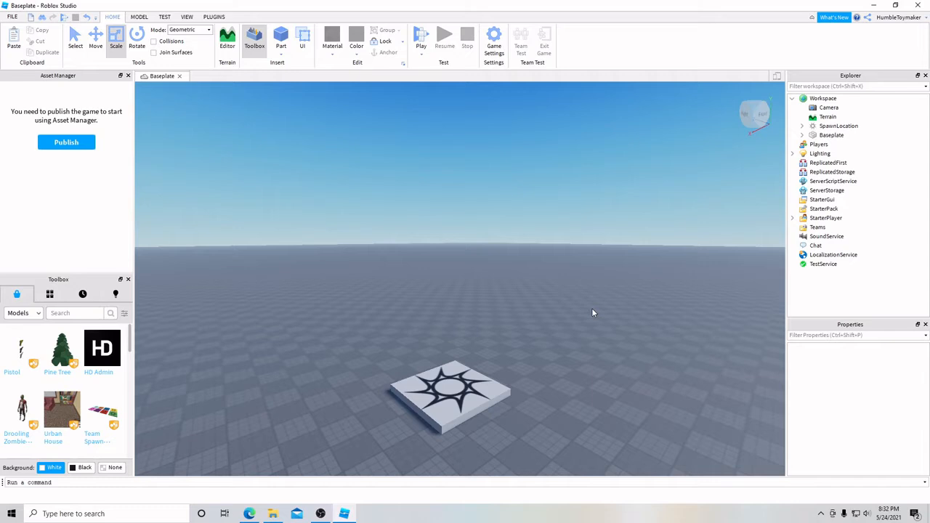
Step: Examine the baseplate and its spawn pad by flying the camera sideways, forward and backward
{"action": "key", "text": "d"}
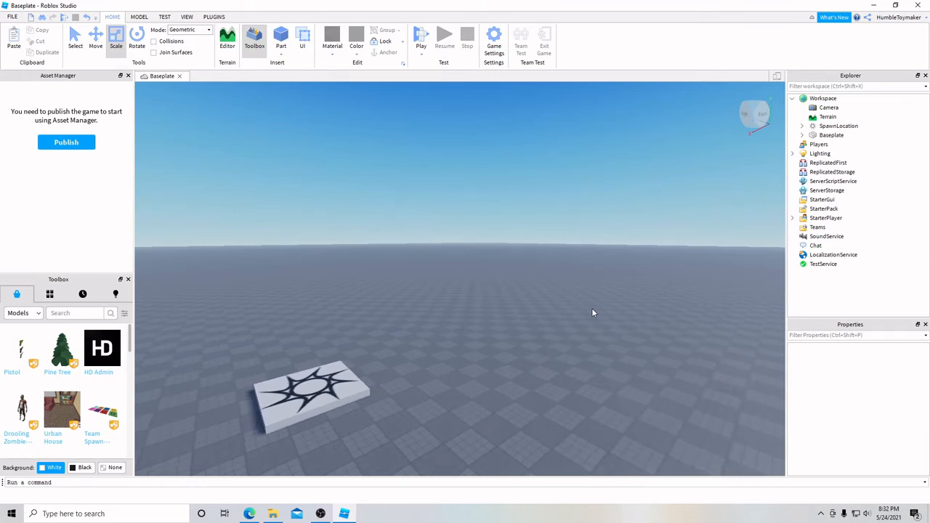
{"action": "key", "text": "a"}
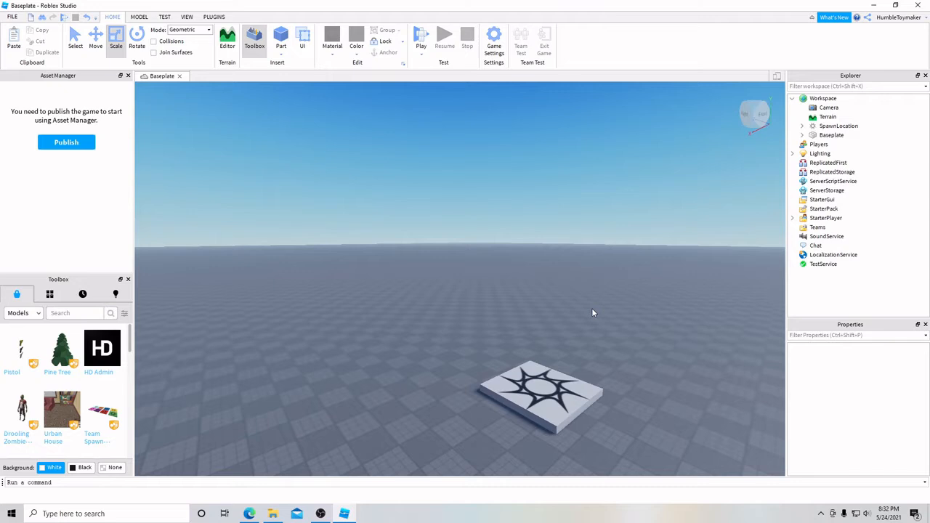
{"action": "key", "text": "w"}
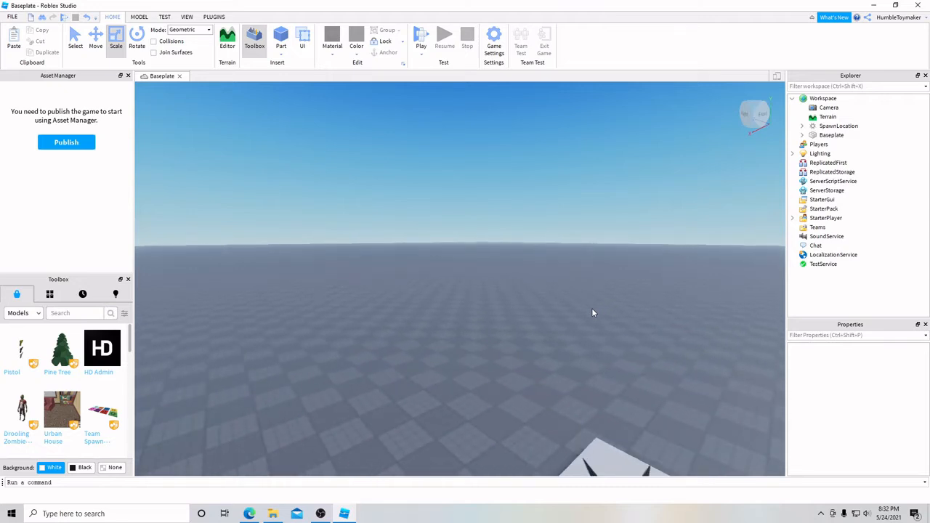
{"action": "key", "text": "s"}
{"action": "key", "text": "w"}
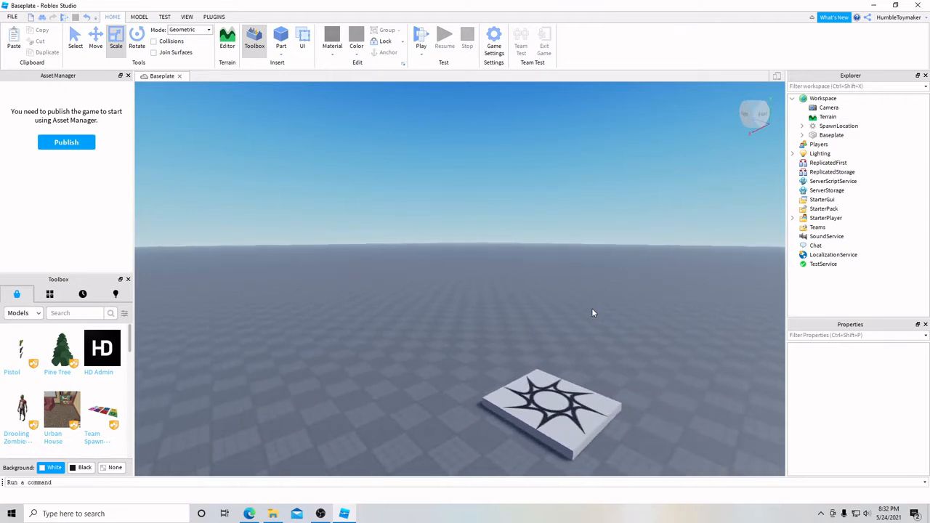
{"action": "key", "text": "w"}
{"action": "key", "text": "s"}
{"action": "key", "text": "d"}
{"action": "key", "text": "d"}
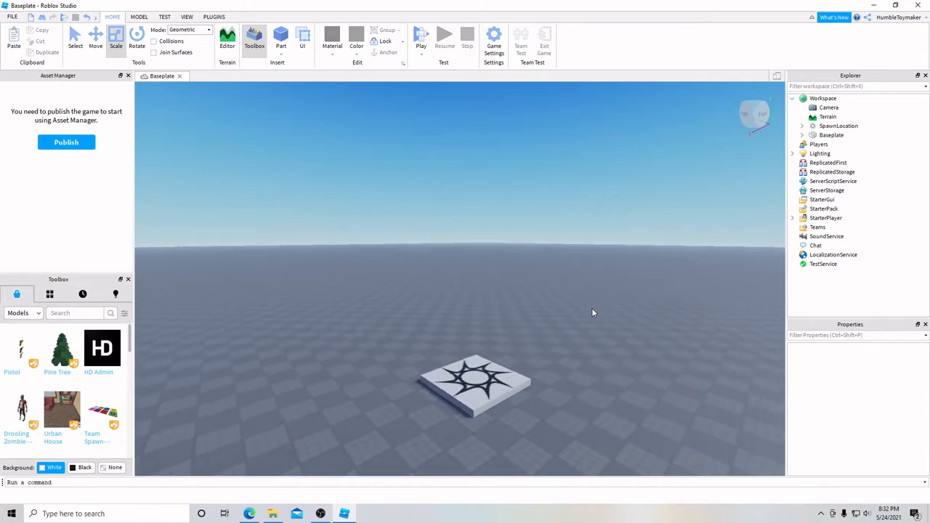
{"action": "key", "text": "a"}
{"action": "key", "text": "s"}
{"action": "key", "text": "w"}
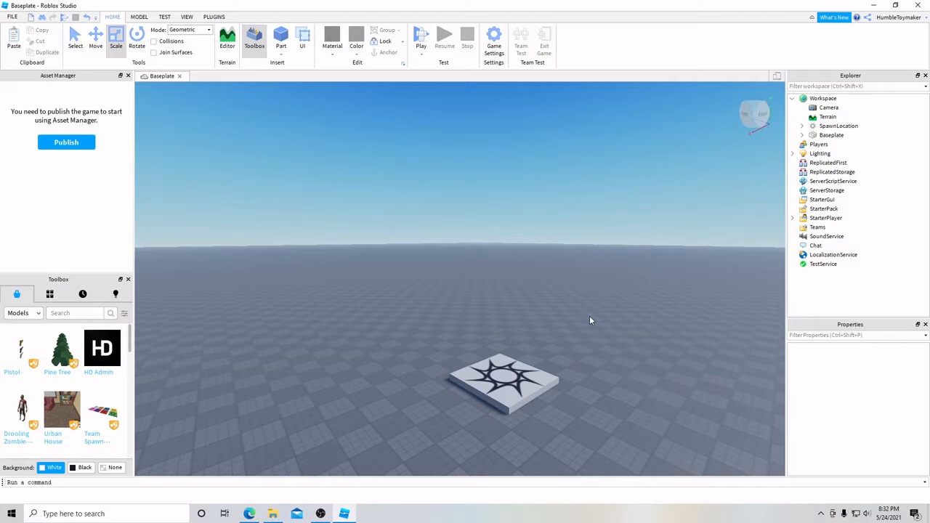
Step: Inspect the spawn pad by zooming in and out, panning the view and turning the camera
{"action": "scroll", "coordinate": [589, 317], "scroll_direction": "up", "scroll_amount": 2}
{"action": "scroll", "coordinate": [590, 317], "scroll_direction": "down", "scroll_amount": 3}
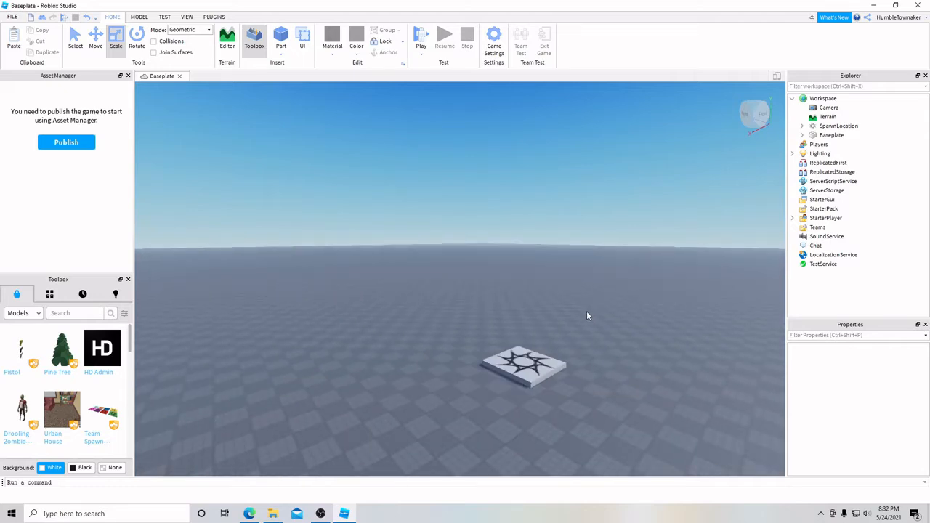
{"action": "mouse_move", "coordinate": [586, 311]}
{"action": "middle_mouse_down"}
{"action": "mouse_move", "coordinate": [589, 280]}
{"action": "mouse_move", "coordinate": [591, 315]}
{"action": "mouse_move", "coordinate": [589, 308]}
{"action": "mouse_move", "coordinate": [546, 307]}
{"action": "mouse_move", "coordinate": [604, 301]}
{"action": "mouse_move", "coordinate": [577, 303]}
{"action": "mouse_move", "coordinate": [579, 315]}
{"action": "middle_mouse_up"}
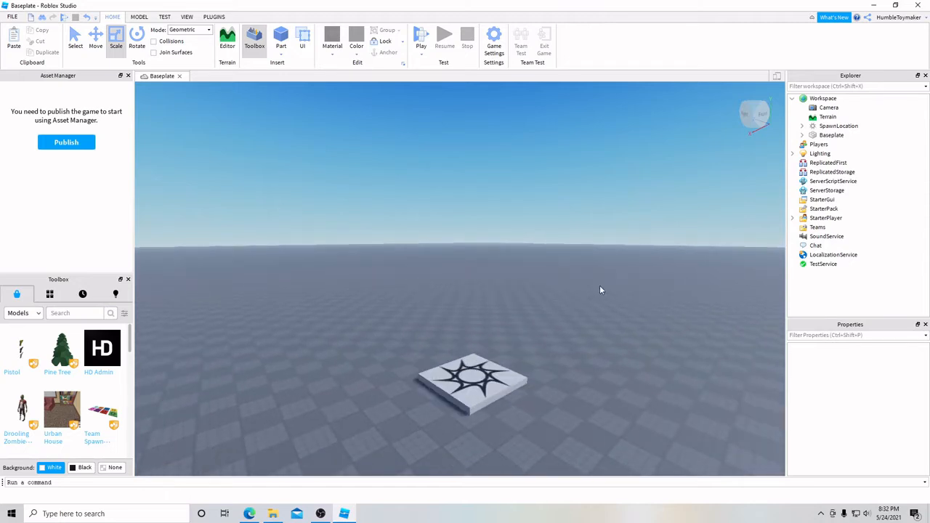
{"action": "right_click_drag", "start_coordinate": [600, 286], "coordinate": [600, 290]}
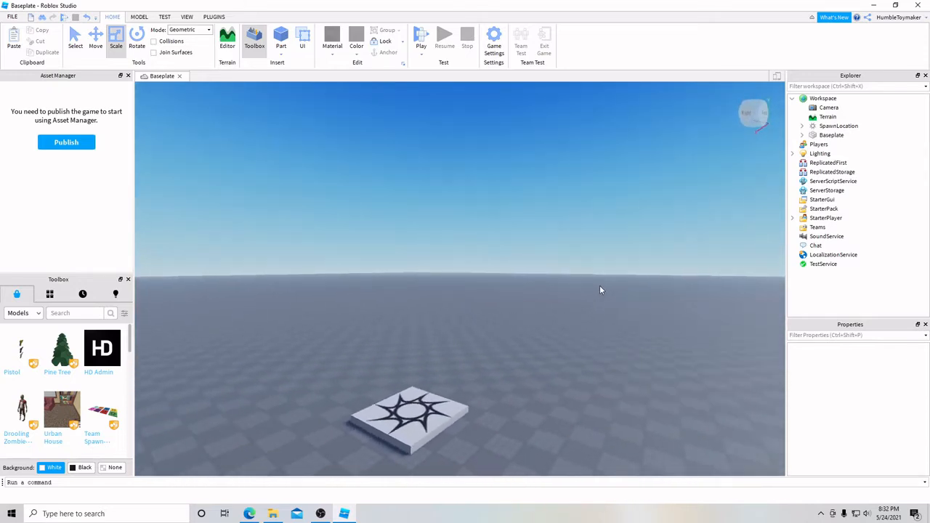
{"action": "scroll", "coordinate": [599, 289], "scroll_direction": "down", "scroll_amount": 2}
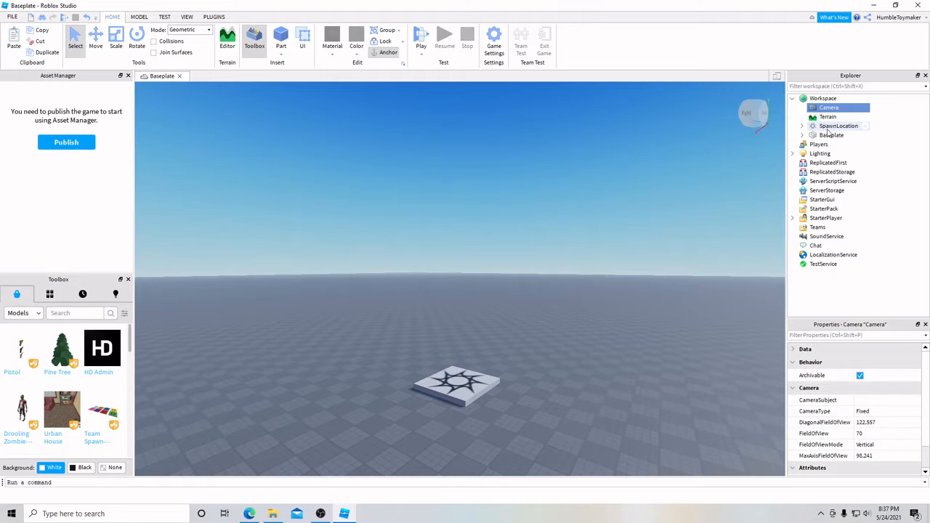
Step: Collapse and re-expand the Workspace object tree, and select the SpawnLocation in it
{"action": "left_click", "coordinate": [793, 99]}
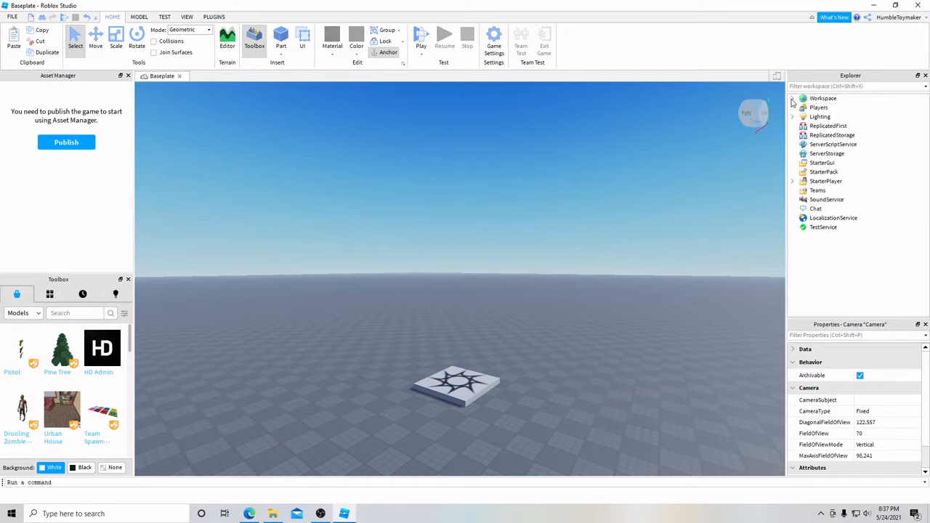
{"action": "left_click", "coordinate": [792, 99]}
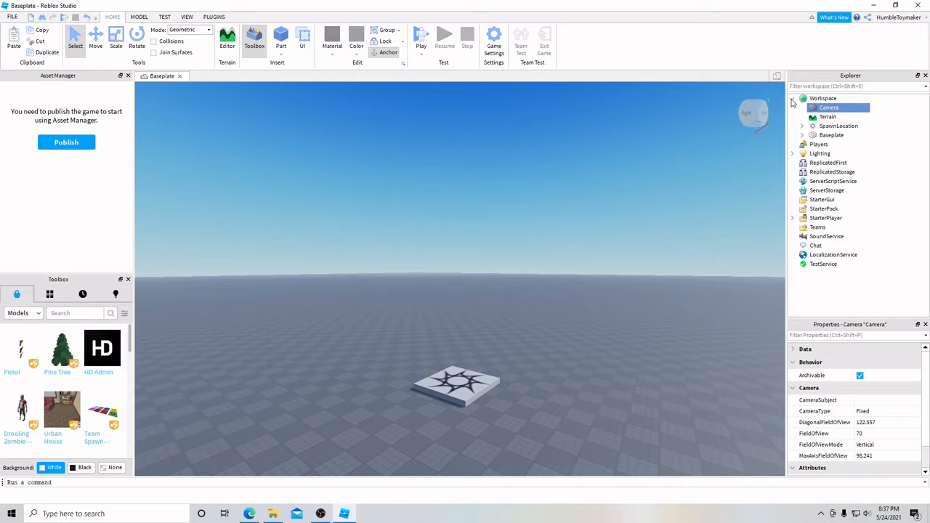
{"action": "left_click", "coordinate": [832, 126]}
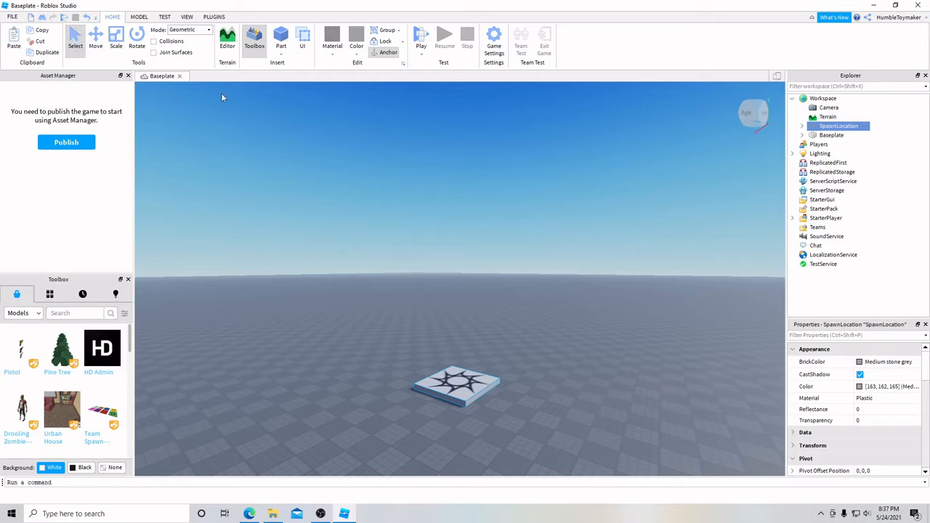
Step: Try moving the SpawnLocation along its vertical, blue and red axes, and undo the moves
{"action": "left_click", "coordinate": [96, 45]}
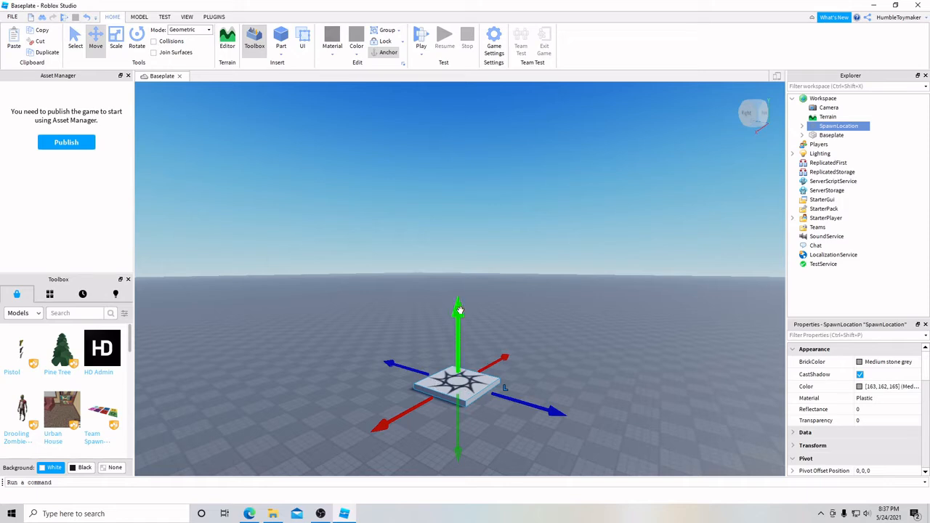
{"action": "left_click_drag", "start_coordinate": [460, 310], "coordinate": [459, 311]}
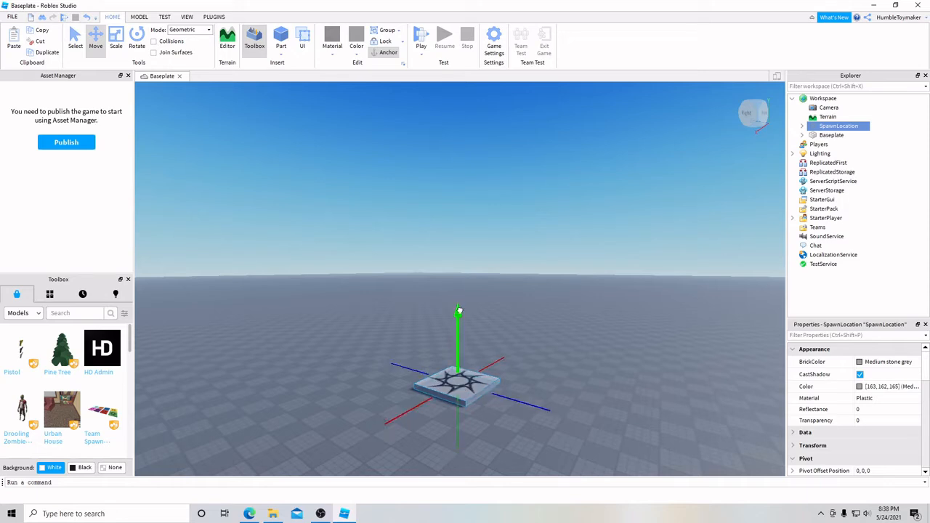
{"action": "mouse_move", "coordinate": [459, 310]}
{"action": "left_mouse_down"}
{"action": "mouse_move", "coordinate": [460, 256]}
{"action": "mouse_move", "coordinate": [461, 311]}
{"action": "left_mouse_up"}
{"action": "left_click_drag", "start_coordinate": [557, 401], "coordinate": [586, 416]}
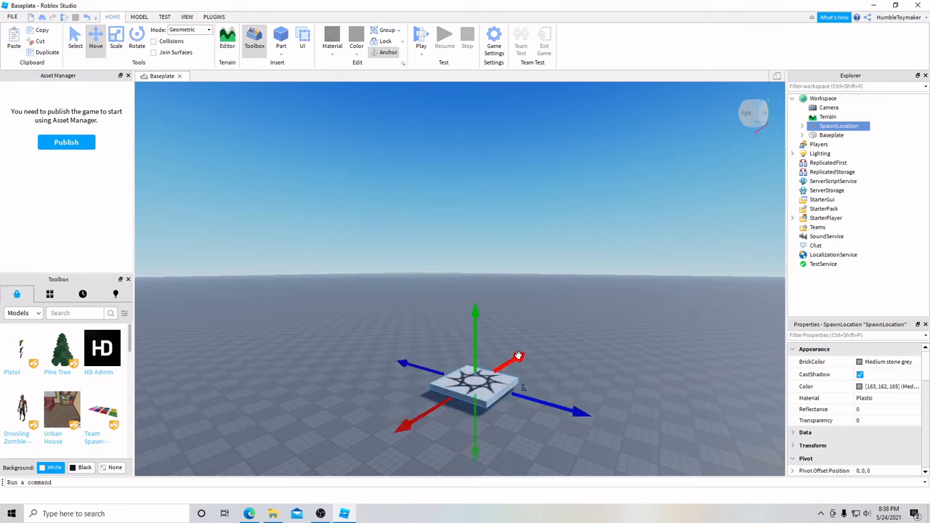
{"action": "left_click_drag", "start_coordinate": [520, 360], "coordinate": [571, 321]}
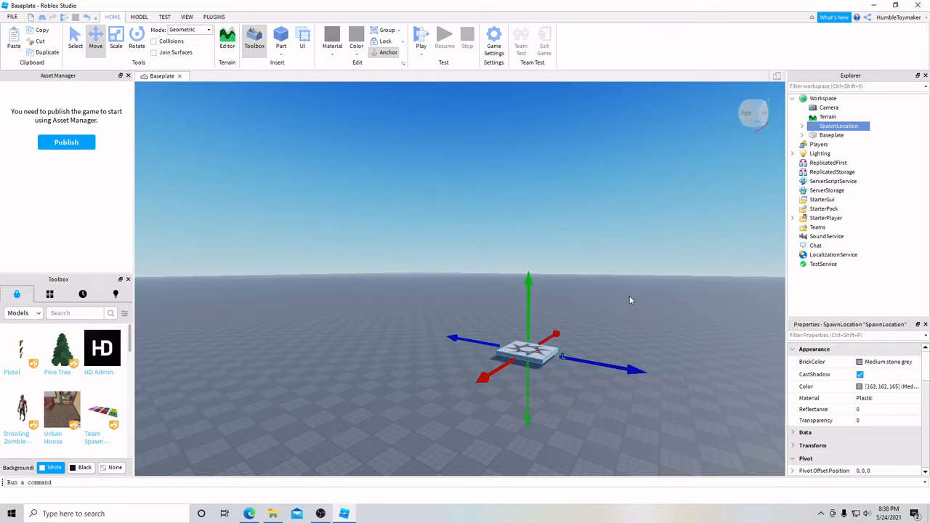
{"action": "scroll", "coordinate": [630, 300], "scroll_direction": "up", "scroll_amount": 2}
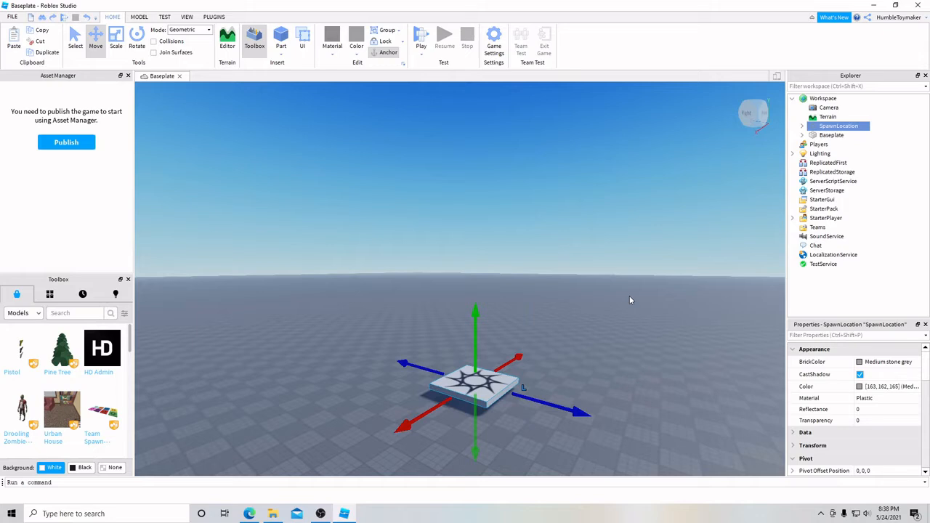
{"action": "key", "text": "ctrl+z"}
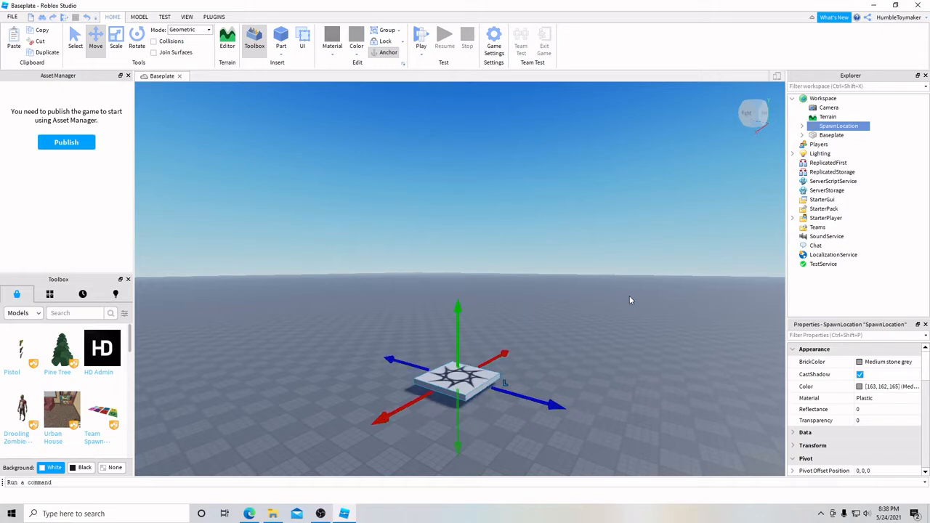
{"action": "key", "text": "ctrl+z"}
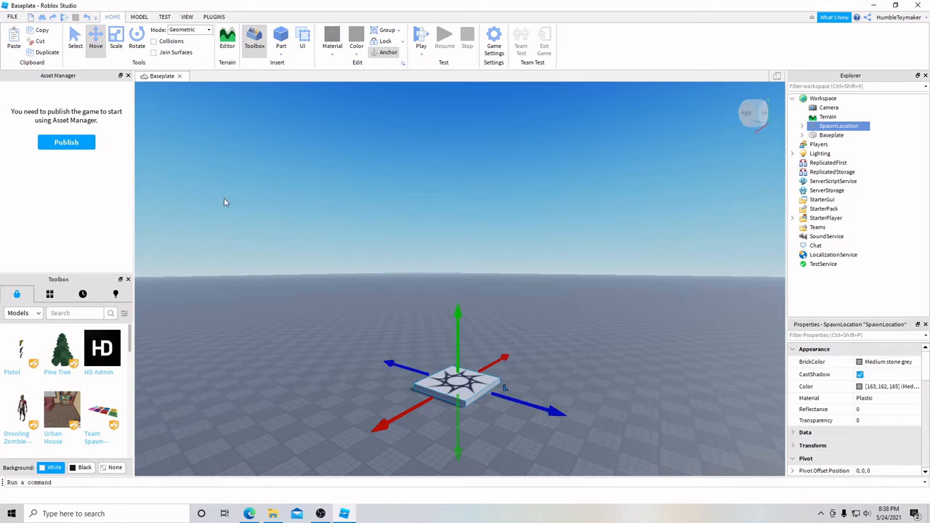
Step: Try scaling the SpawnLocation to be longer, wider and taller, and undo the size changes
{"action": "left_click", "coordinate": [118, 37]}
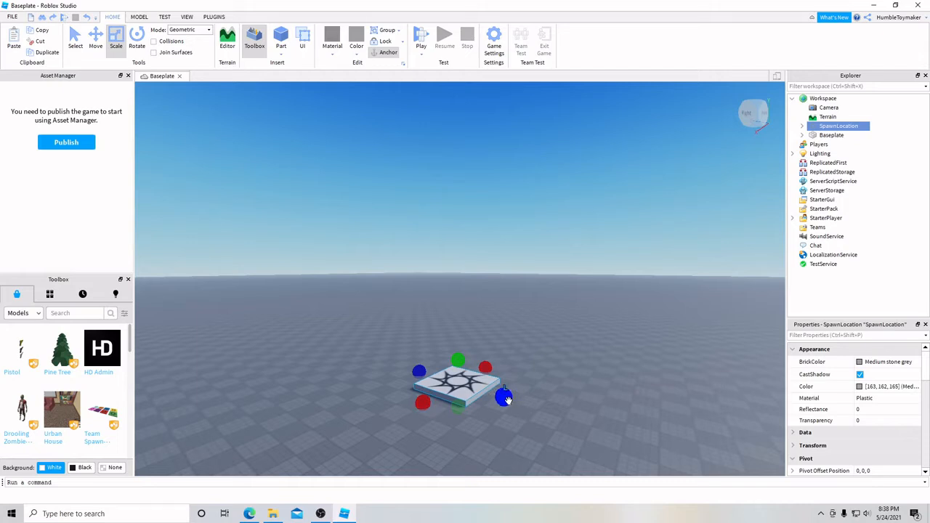
{"action": "left_click_drag", "start_coordinate": [506, 398], "coordinate": [543, 405]}
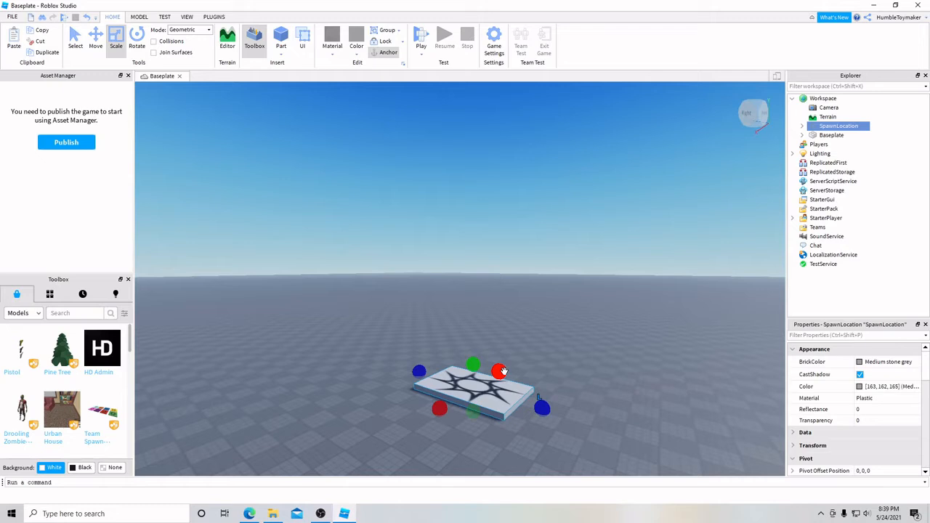
{"action": "left_click_drag", "start_coordinate": [503, 372], "coordinate": [490, 304]}
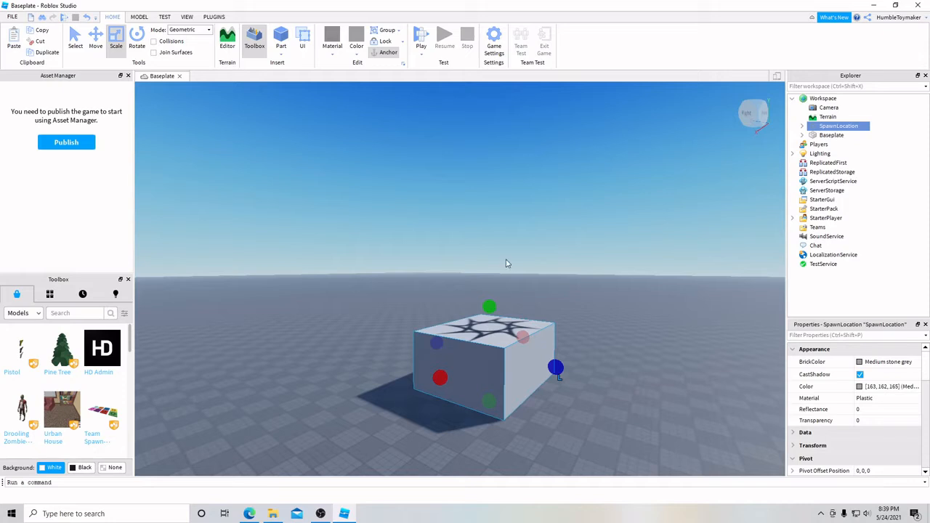
{"action": "key", "text": "ctrl+z"}
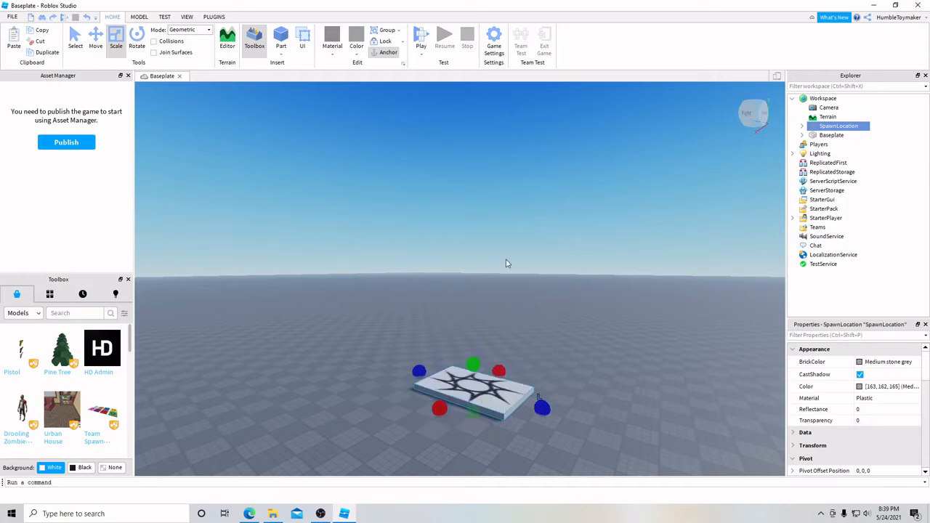
{"action": "key", "text": "ctrl+z"}
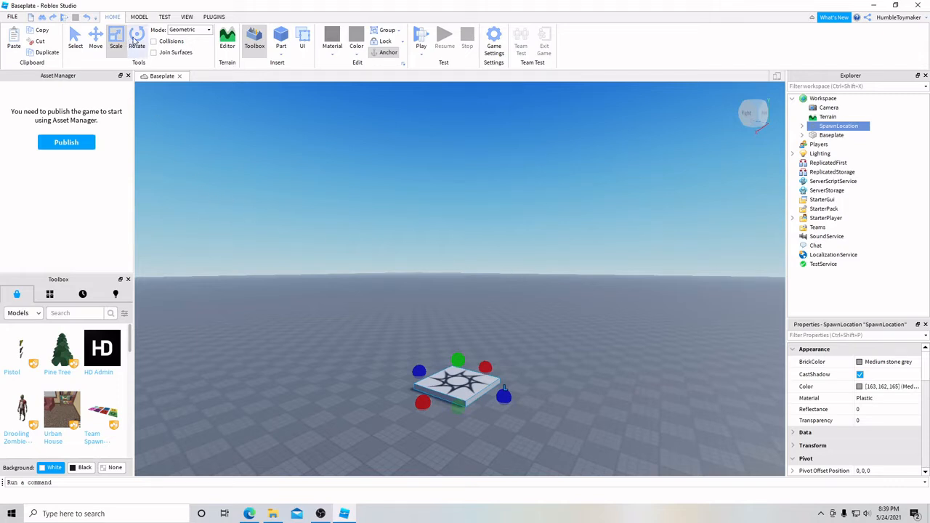
Step: Try rotating the SpawnLocation around its red and green axes with the Rotate tool
{"action": "left_click", "coordinate": [136, 39]}
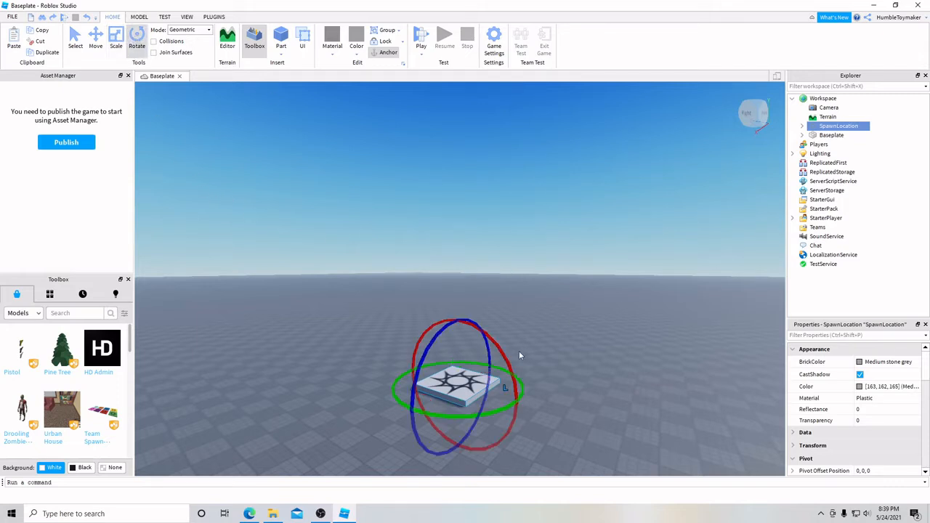
{"action": "mouse_move", "coordinate": [495, 342]}
{"action": "left_mouse_down"}
{"action": "mouse_move", "coordinate": [512, 364]}
{"action": "mouse_move", "coordinate": [513, 430]}
{"action": "mouse_move", "coordinate": [502, 357]}
{"action": "left_mouse_up"}
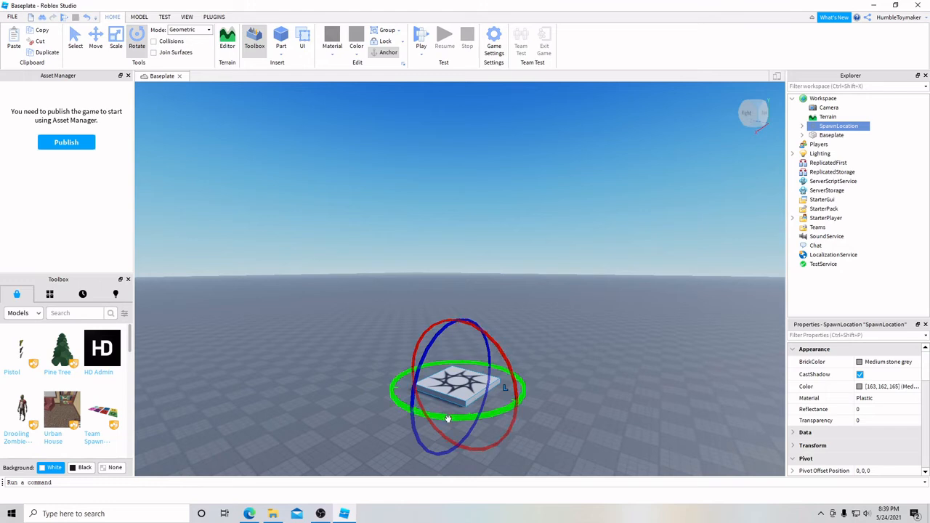
{"action": "left_click_drag", "start_coordinate": [449, 416], "coordinate": [513, 416]}
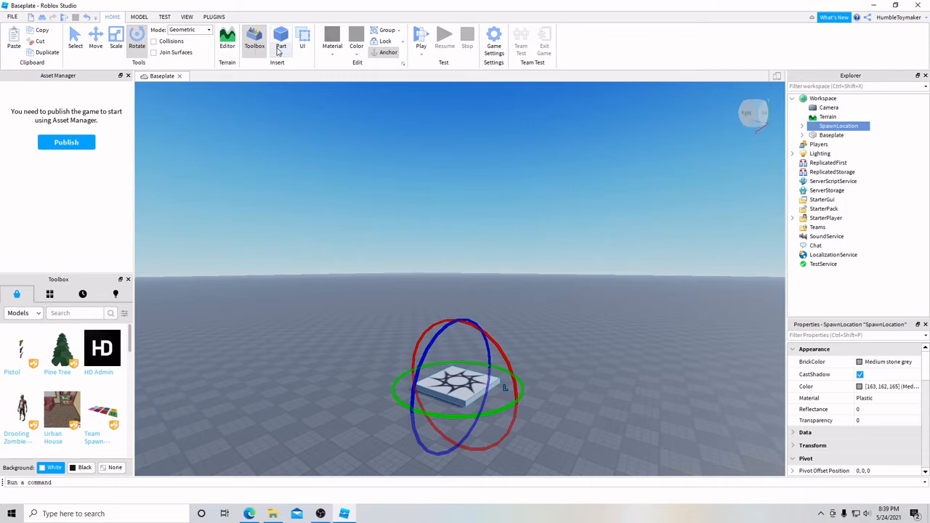
Step: Try the Grass material and then the Brick material on the SpawnLocation, undoing each change
{"action": "left_click", "coordinate": [331, 47]}
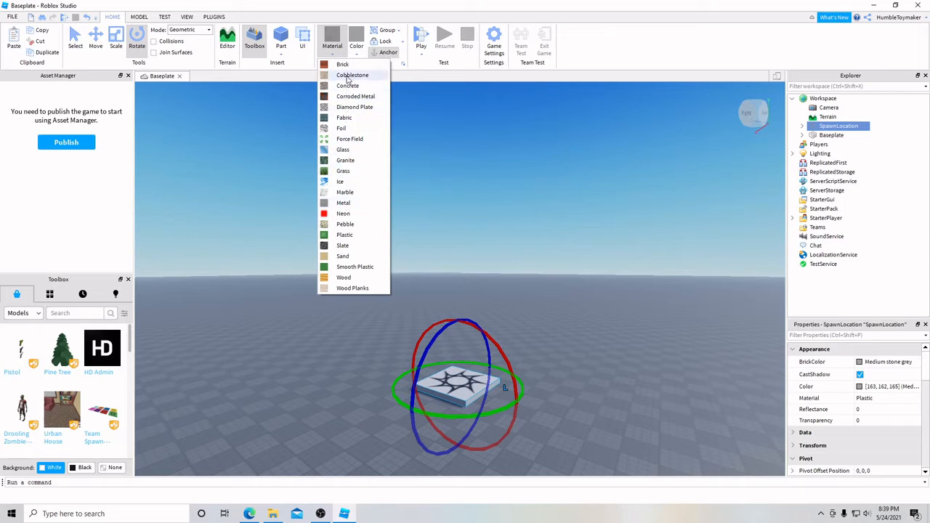
{"action": "left_click", "coordinate": [356, 171]}
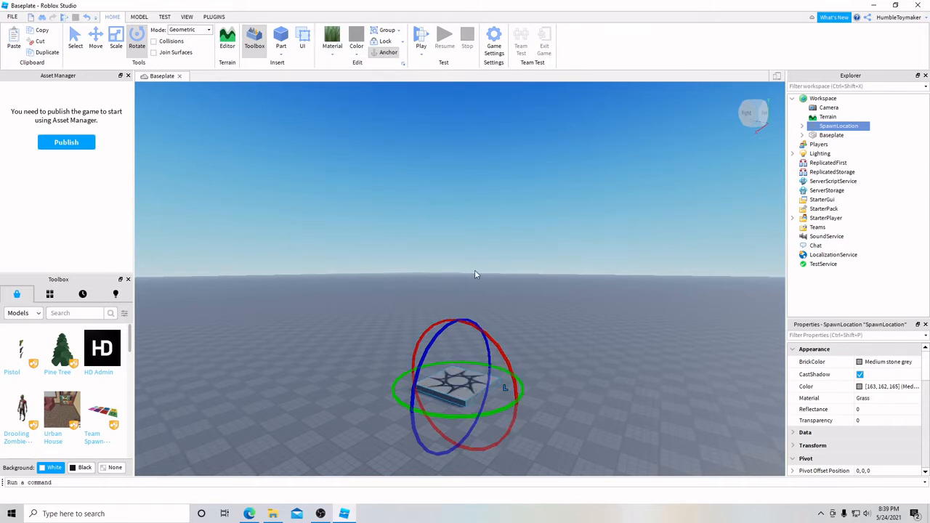
{"action": "key", "text": "ctrl+z"}
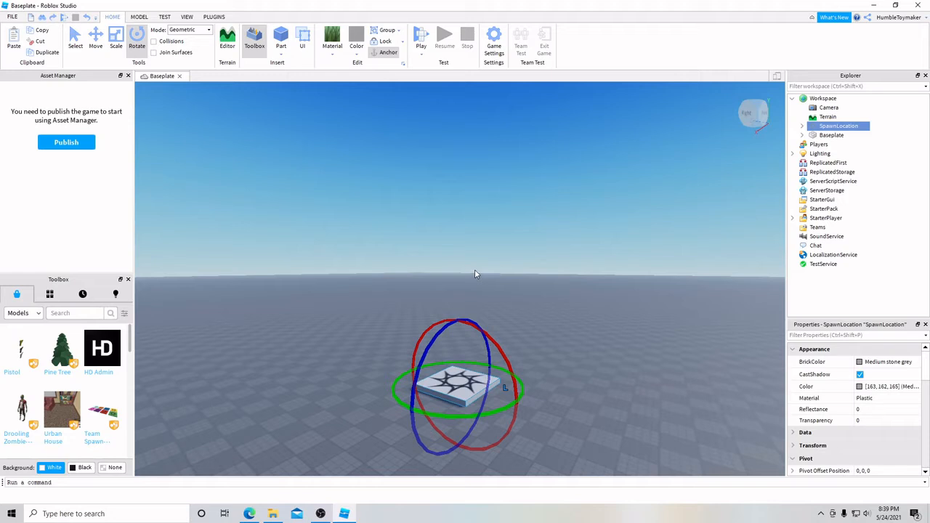
{"action": "left_click", "coordinate": [335, 59]}
{"action": "left_click", "coordinate": [342, 65]}
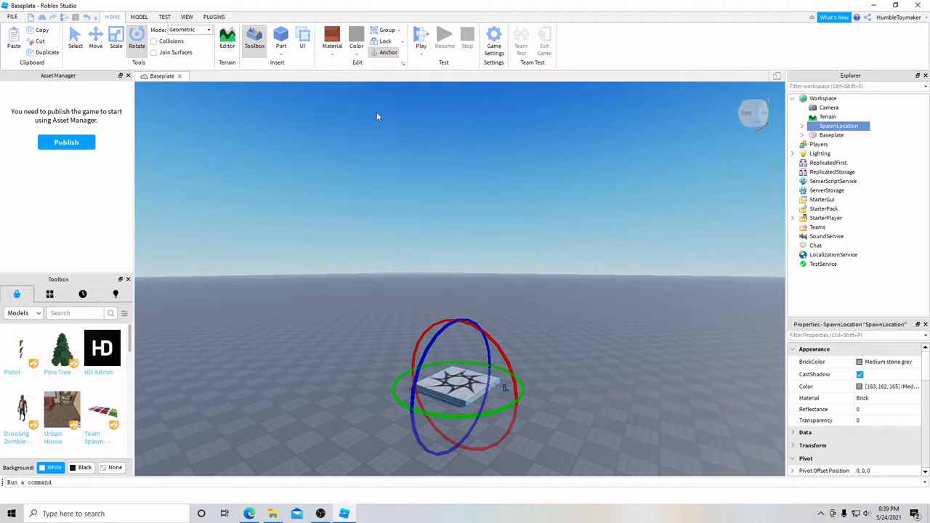
{"action": "scroll", "coordinate": [465, 405], "scroll_direction": "up", "scroll_amount": 5}
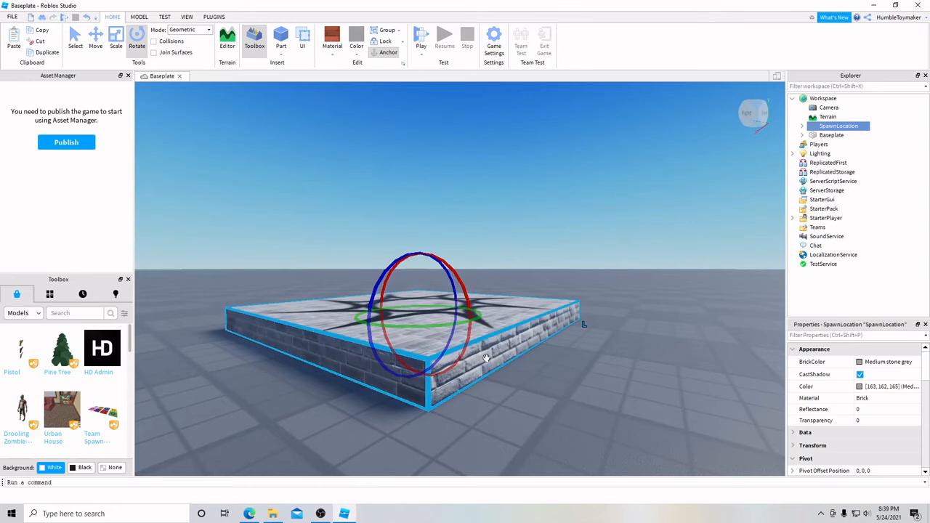
{"action": "scroll", "coordinate": [481, 360], "scroll_direction": "down", "scroll_amount": 5}
{"action": "key", "text": "ctrl+z"}
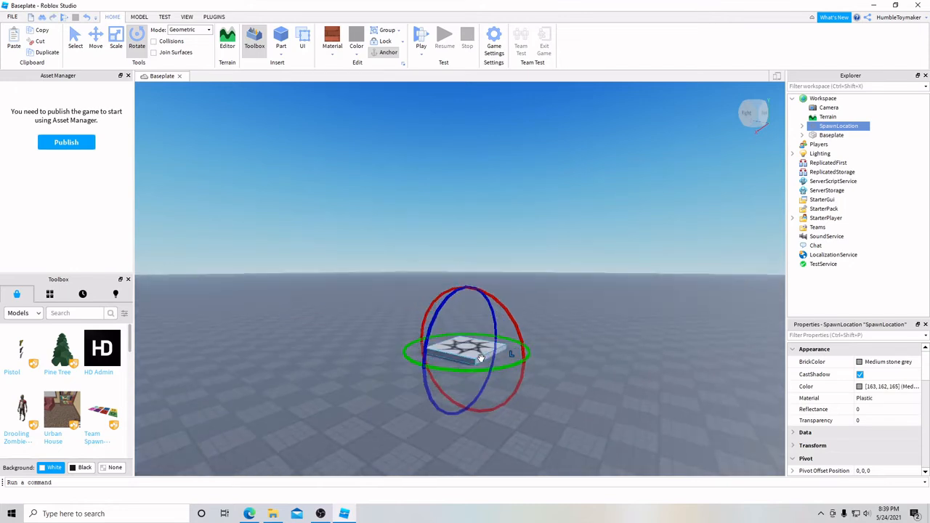
Step: Try colouring the SpawnLocation Lime green and then Really red, undoing each colour
{"action": "left_click", "coordinate": [357, 48]}
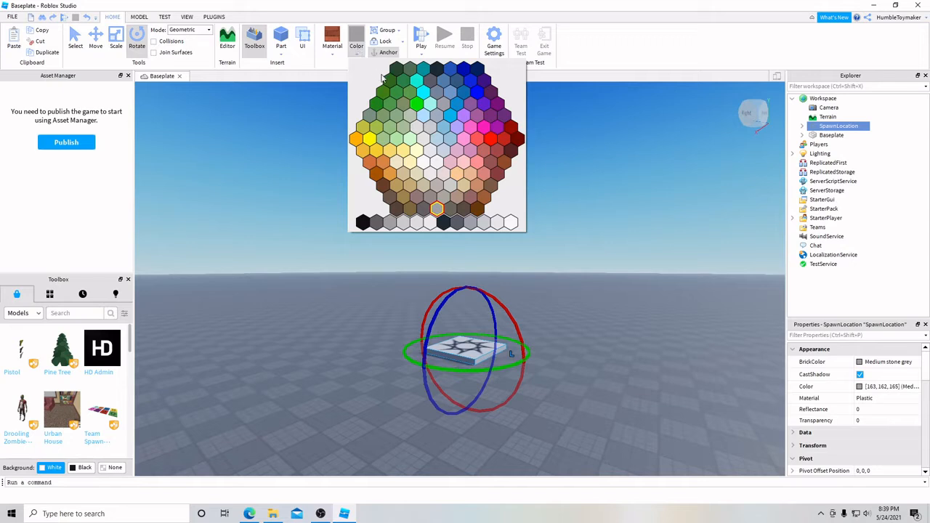
{"action": "left_click", "coordinate": [417, 107]}
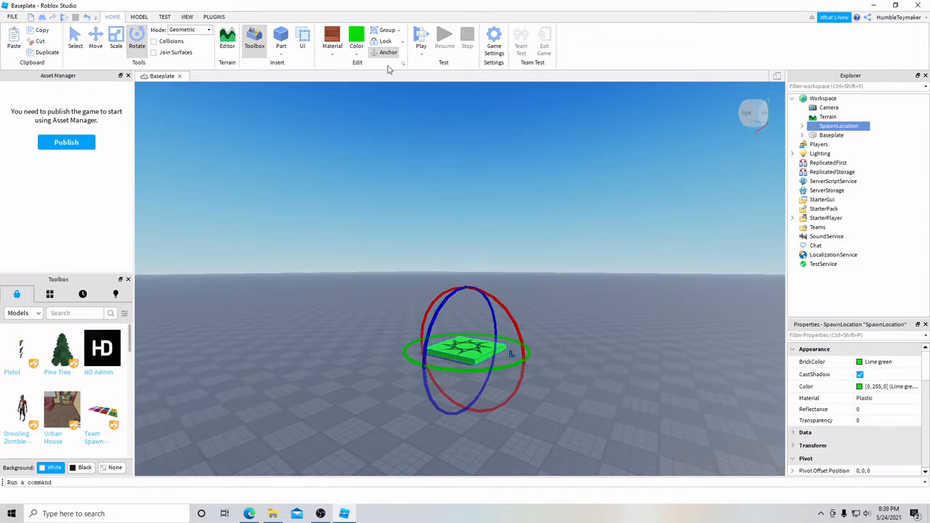
{"action": "key", "text": "ctrl+z"}
{"action": "left_click", "coordinate": [356, 48]}
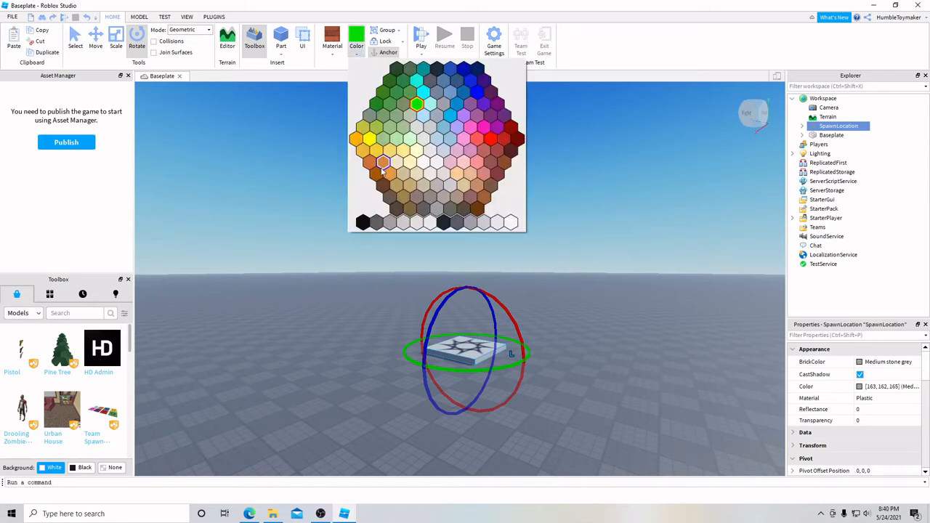
{"action": "left_click", "coordinate": [487, 138]}
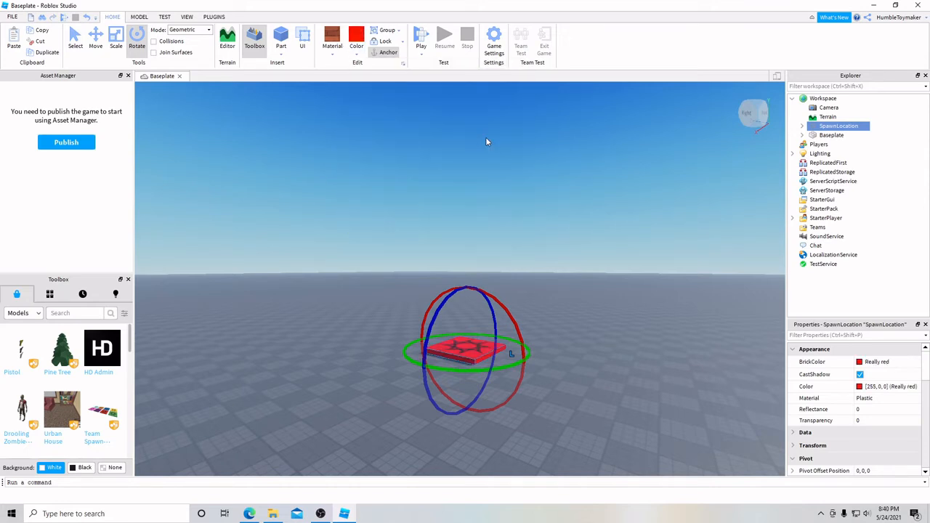
{"action": "key", "text": "ctrl+z"}
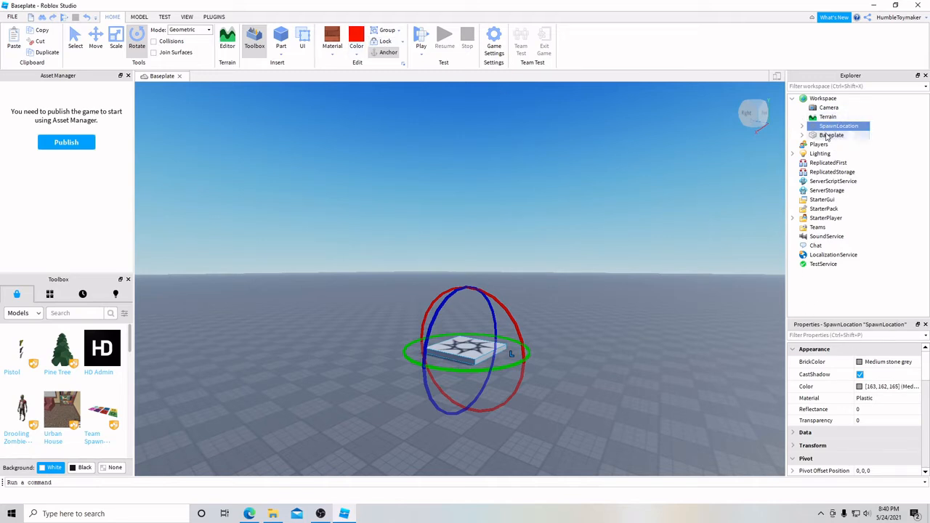
Step: Select the Baseplate, switch to the Move tool, and examine the full extent of the ground from far away
{"action": "left_click", "coordinate": [830, 135]}
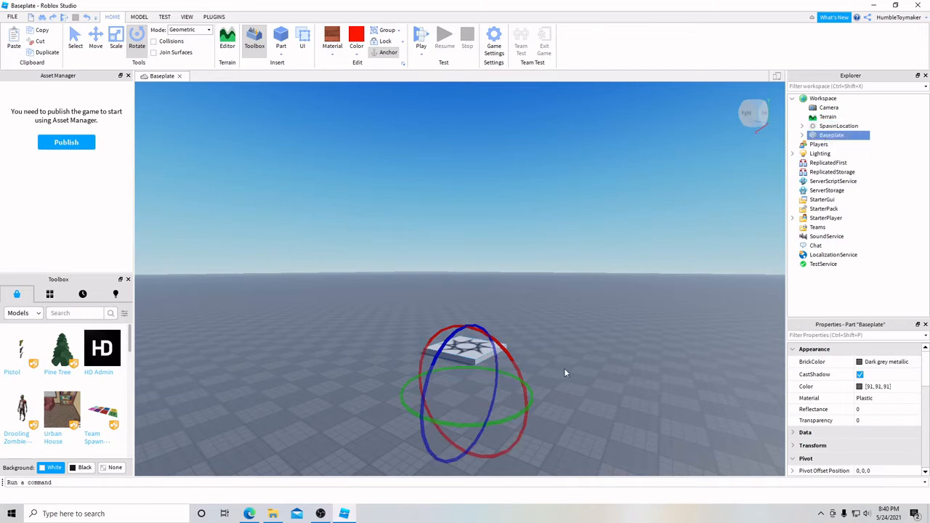
{"action": "scroll", "coordinate": [604, 372], "scroll_direction": "down", "scroll_amount": 4}
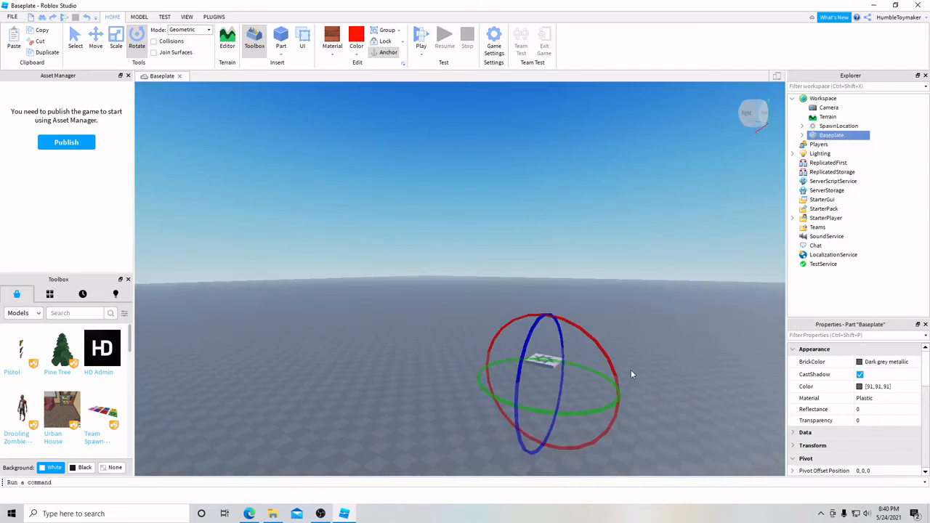
{"action": "scroll", "coordinate": [631, 369], "scroll_direction": "up", "scroll_amount": 2}
{"action": "scroll", "coordinate": [630, 370], "scroll_direction": "up", "scroll_amount": 2}
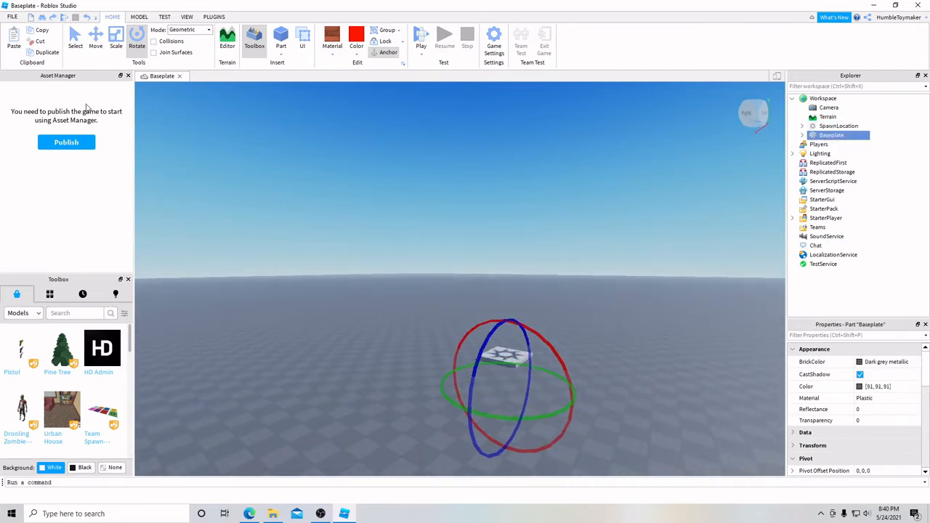
{"action": "left_click", "coordinate": [95, 38]}
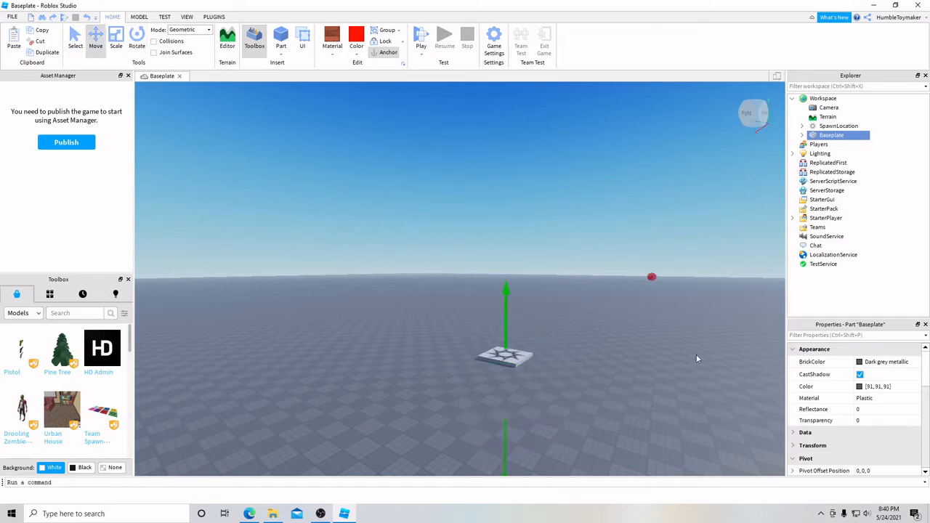
{"action": "scroll", "coordinate": [685, 369], "scroll_direction": "down", "scroll_amount": 6}
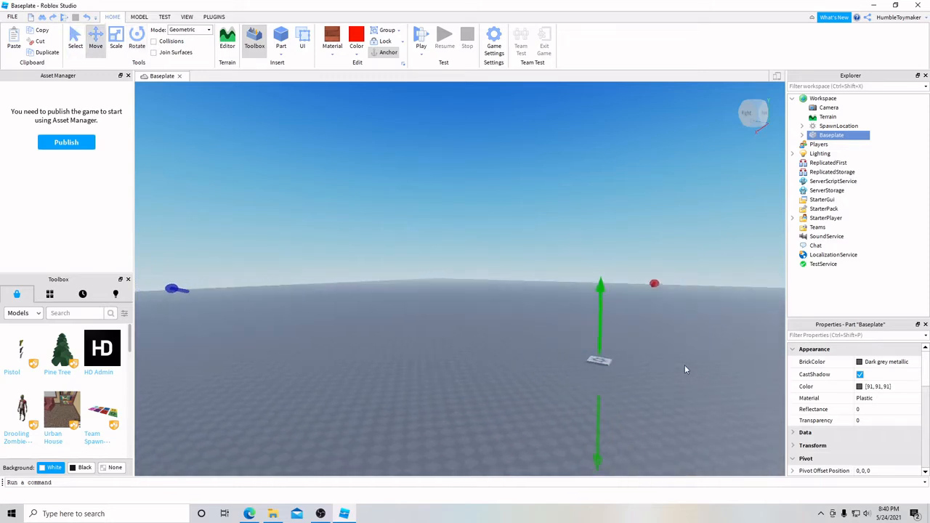
{"action": "scroll", "coordinate": [672, 370], "scroll_direction": "down", "scroll_amount": 2}
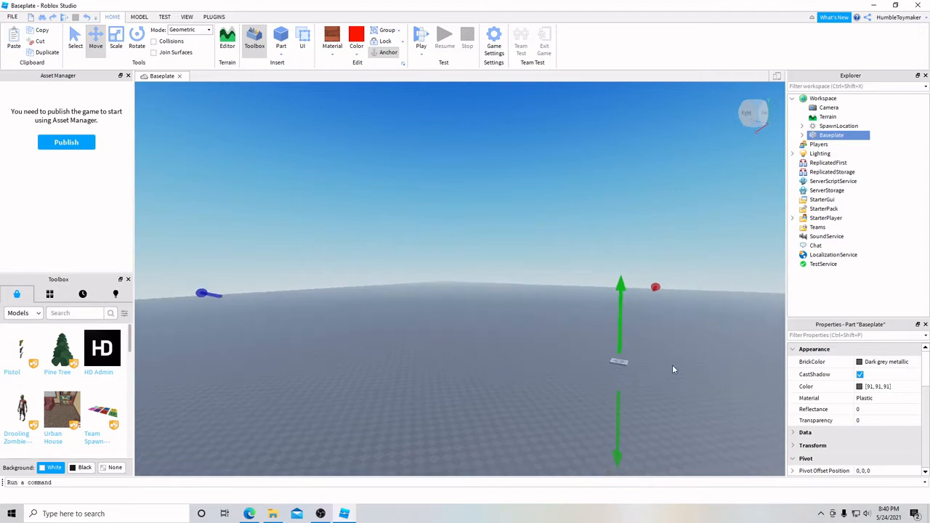
{"action": "scroll", "coordinate": [673, 365], "scroll_direction": "down", "scroll_amount": 3}
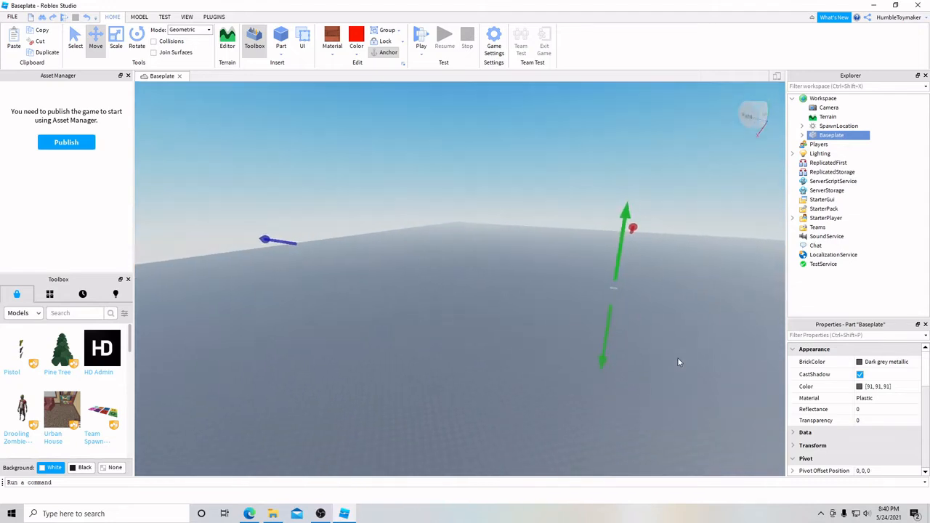
{"action": "right_click_drag", "start_coordinate": [679, 362], "coordinate": [679, 361]}
{"action": "middle_click_drag", "start_coordinate": [679, 361], "coordinate": [715, 450]}
{"action": "scroll", "coordinate": [710, 411], "scroll_direction": "down", "scroll_amount": 4}
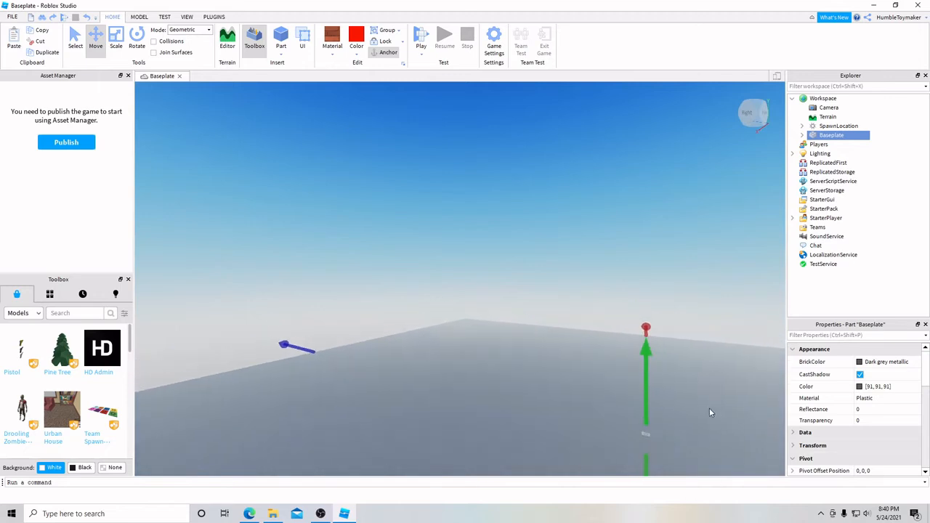
{"action": "mouse_move", "coordinate": [709, 413]}
{"action": "right_mouse_down"}
{"action": "mouse_move", "coordinate": [718, 401]}
{"action": "mouse_move", "coordinate": [700, 409]}
{"action": "right_mouse_up"}
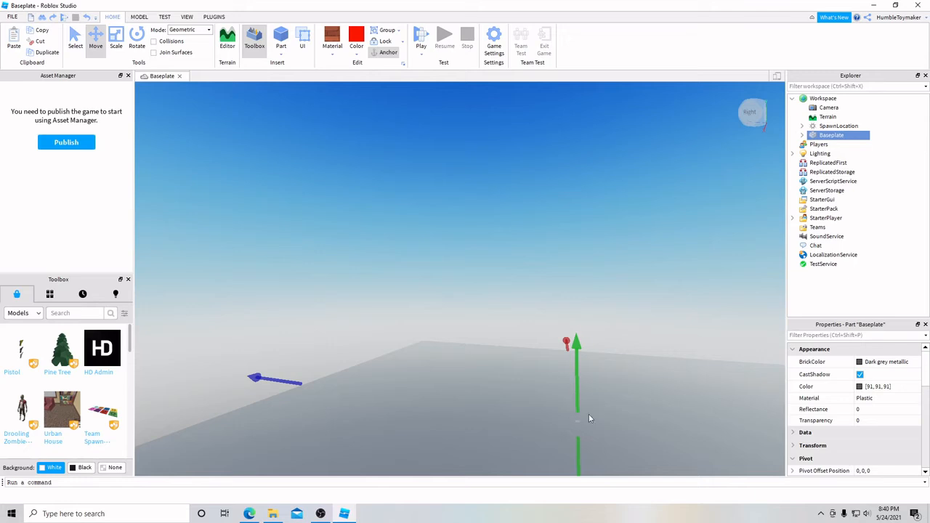
{"action": "right_click_drag", "start_coordinate": [585, 425], "coordinate": [585, 424]}
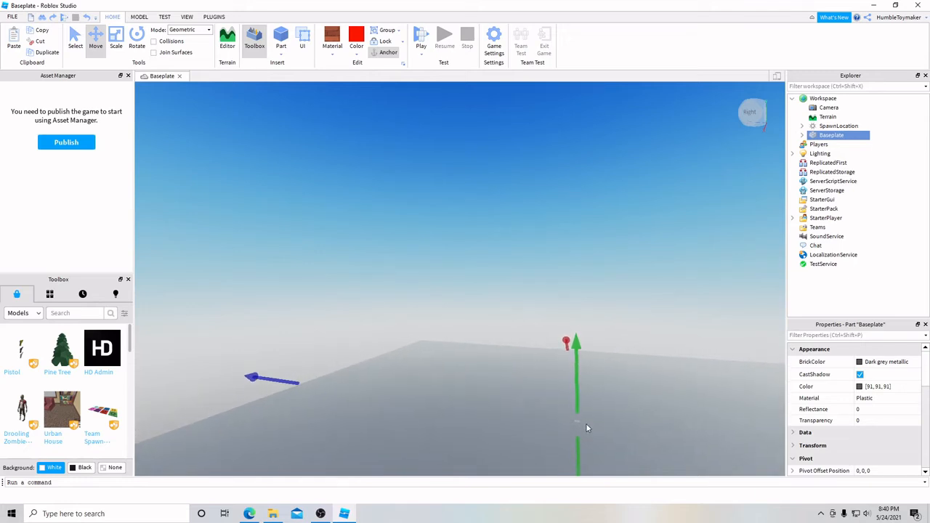
Step: Select the SpawnLocation and focus the camera on it to inspect it from a moderate distance
{"action": "left_click", "coordinate": [832, 127]}
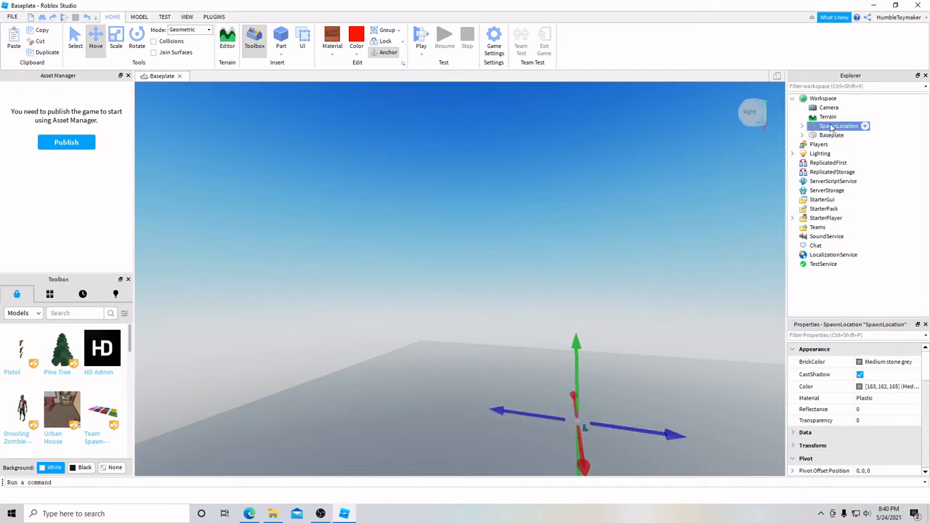
{"action": "key", "text": "f"}
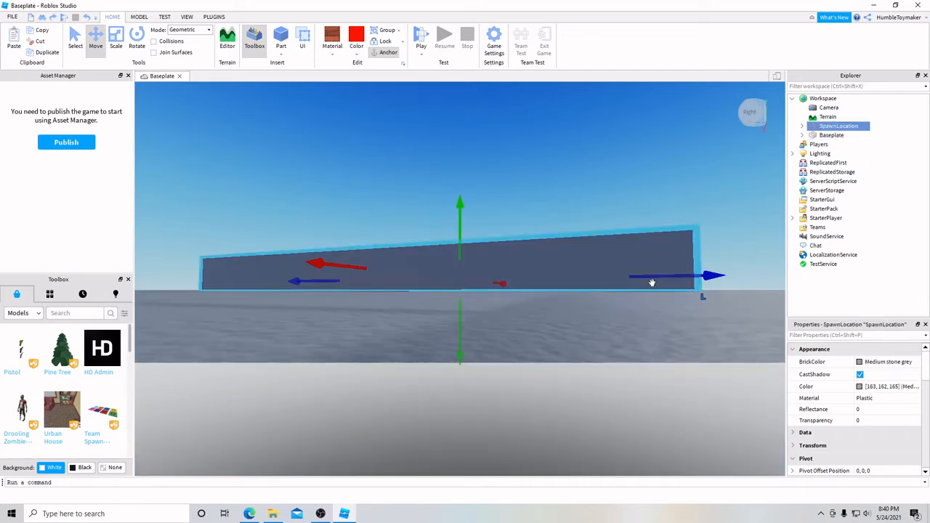
{"action": "scroll", "coordinate": [648, 283], "scroll_direction": "down", "scroll_amount": 1}
{"action": "scroll", "coordinate": [647, 286], "scroll_direction": "up", "scroll_amount": 1}
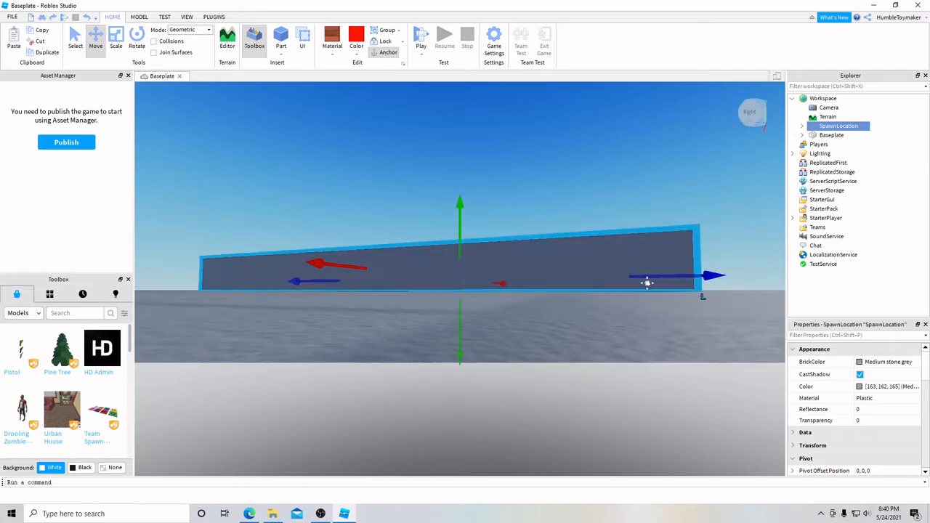
{"action": "scroll", "coordinate": [647, 283], "scroll_direction": "down", "scroll_amount": 4}
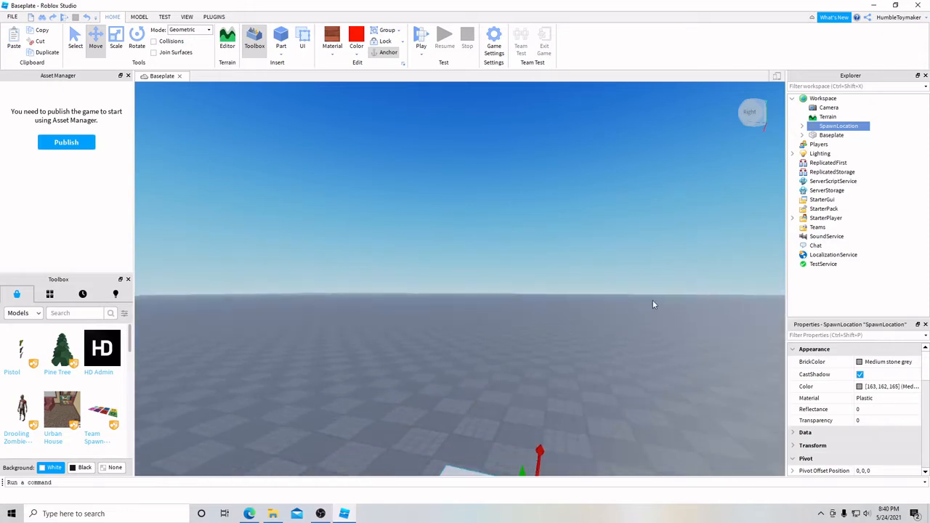
{"action": "right_click_drag", "start_coordinate": [685, 311], "coordinate": [688, 310]}
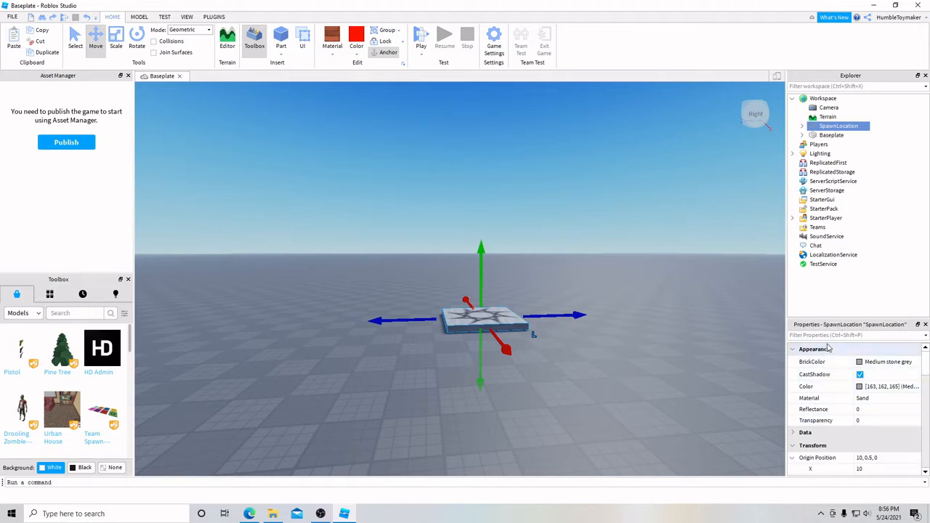
Step: Select the Baseplate and then the SpawnLocation, try red and blue as the SpawnLocation's BrickColor, and restore Medium stone grey
{"action": "left_click", "coordinate": [831, 135]}
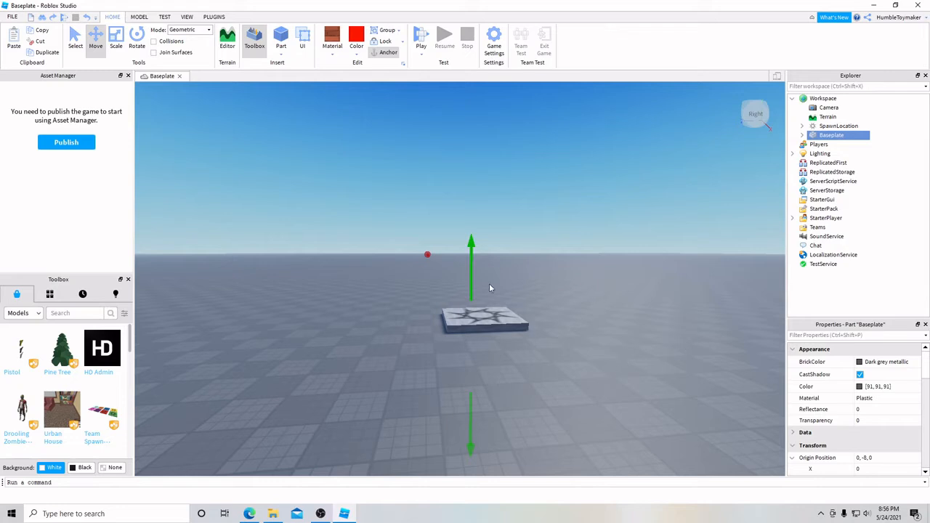
{"action": "left_click", "coordinate": [843, 127]}
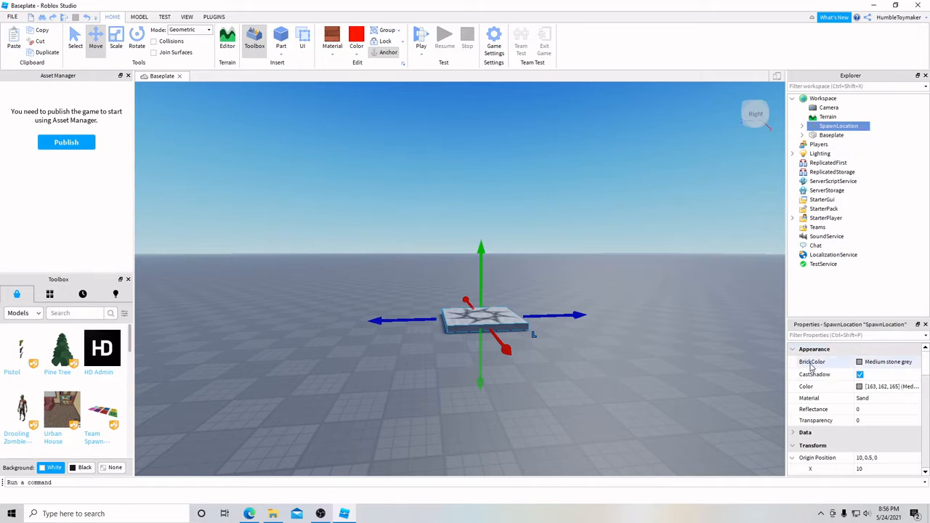
{"action": "left_click", "coordinate": [895, 362]}
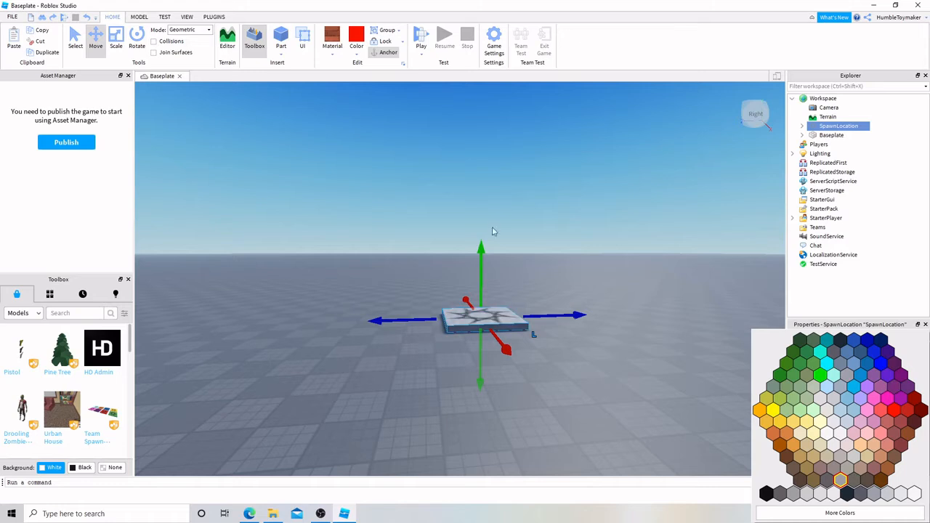
{"action": "left_click", "coordinate": [894, 410]}
{"action": "left_click", "coordinate": [872, 364]}
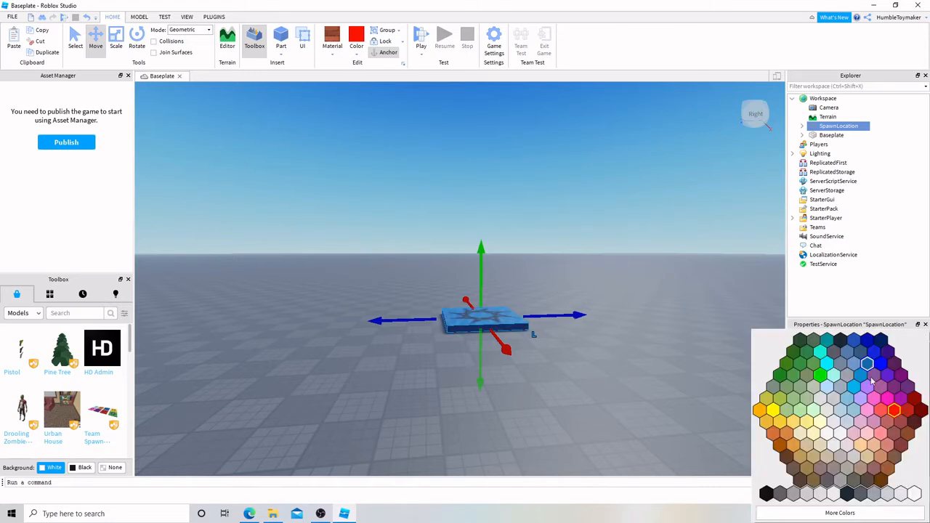
{"action": "left_click", "coordinate": [839, 480]}
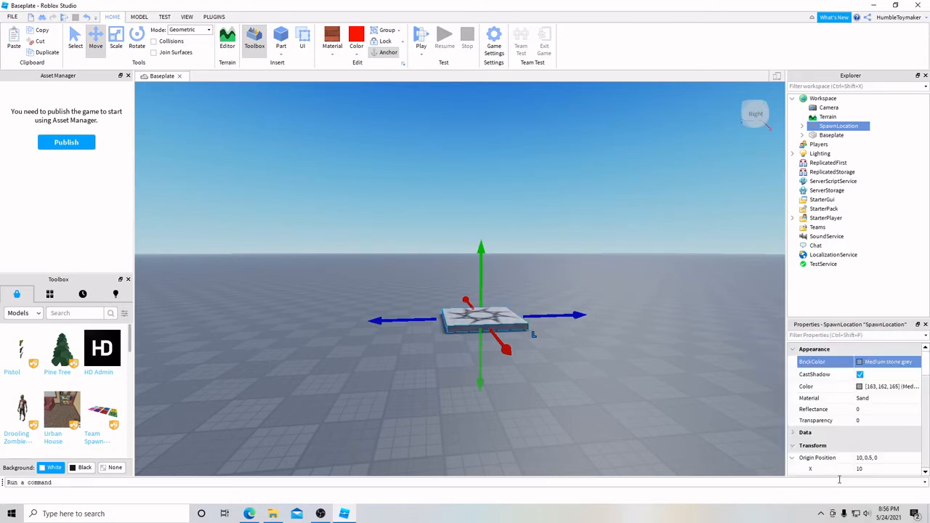
Step: Select the Material property of the SpawnLocation
{"action": "left_click", "coordinate": [875, 401]}
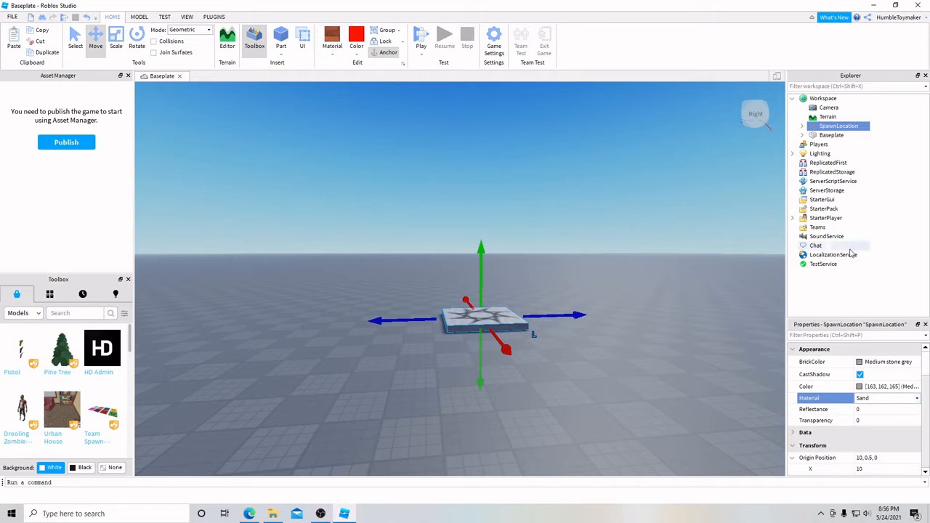
Step: Try Granite and Neon as the SpawnLocation's material, and settle on Plastic
{"action": "left_click", "coordinate": [917, 399]}
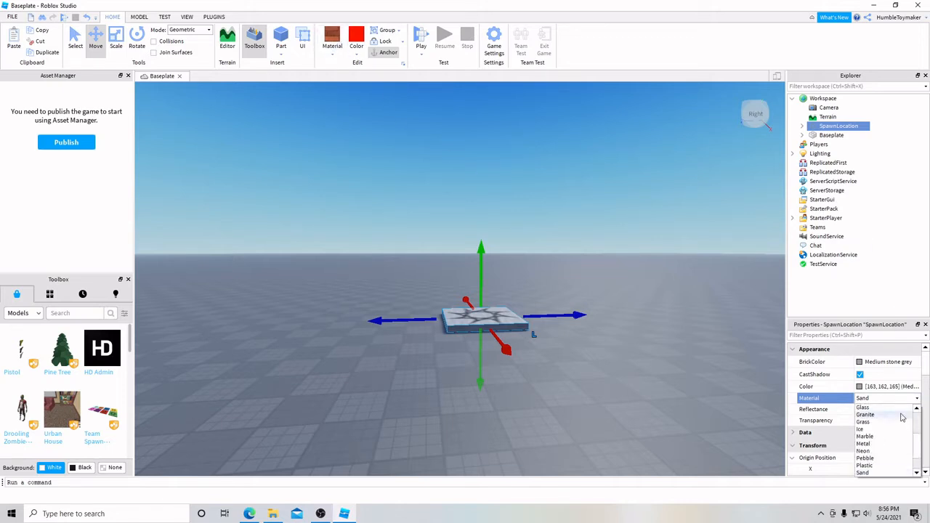
{"action": "left_click", "coordinate": [902, 415]}
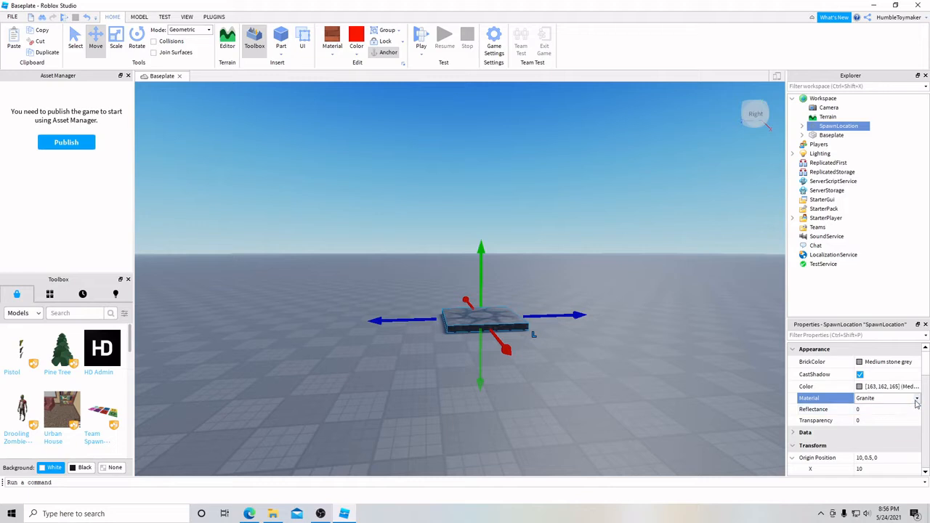
{"action": "left_click", "coordinate": [916, 400]}
{"action": "left_click", "coordinate": [889, 452]}
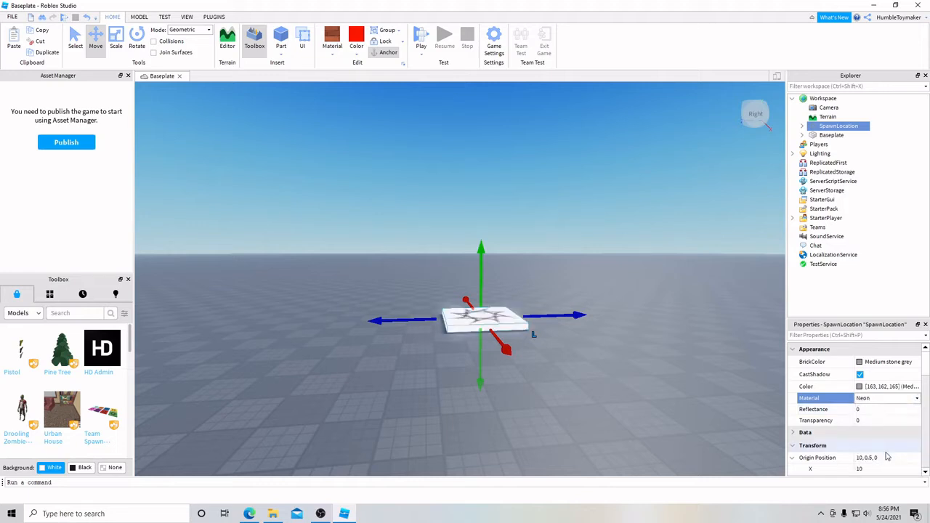
{"action": "left_click", "coordinate": [918, 399]}
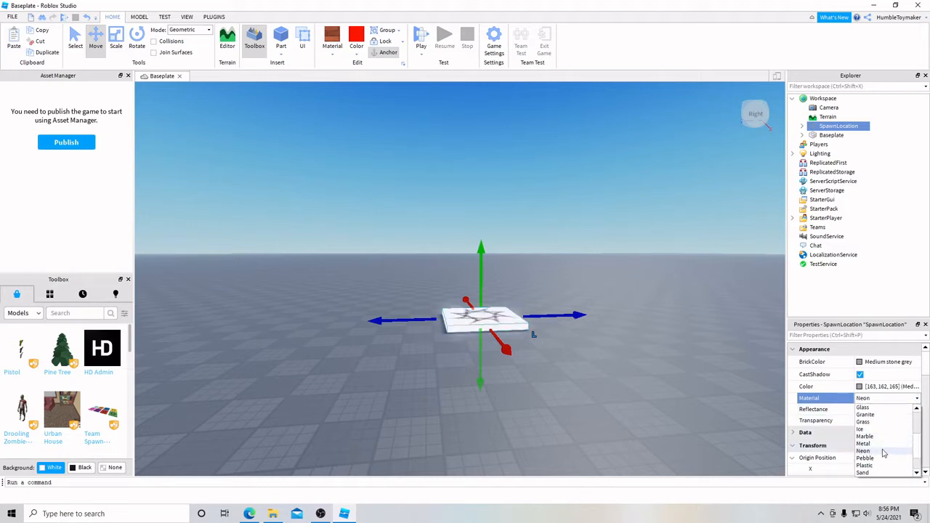
{"action": "left_click", "coordinate": [879, 466]}
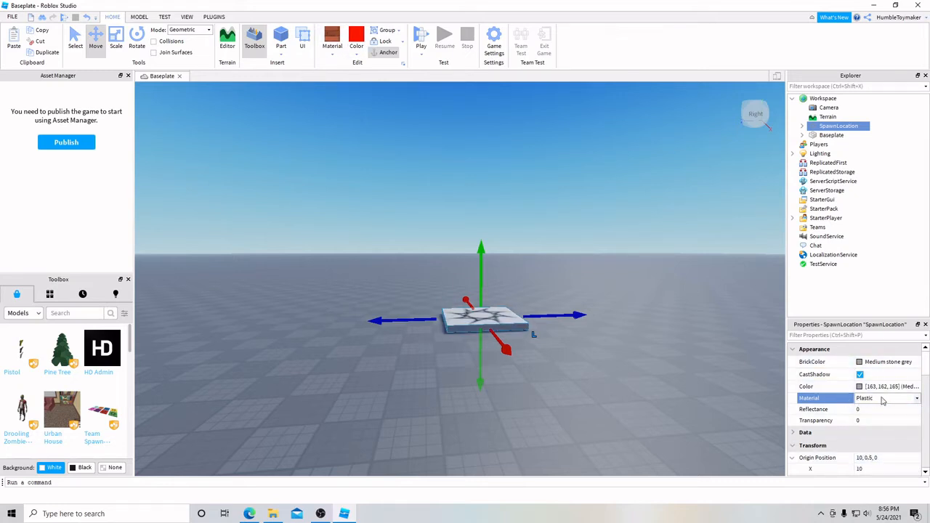
Step: Set the SpawnLocation's Origin Position to 0, 0.5, 0
{"action": "scroll", "coordinate": [885, 400], "scroll_direction": "down", "scroll_amount": 2}
{"action": "scroll", "coordinate": [885, 400], "scroll_direction": "down", "scroll_amount": 2}
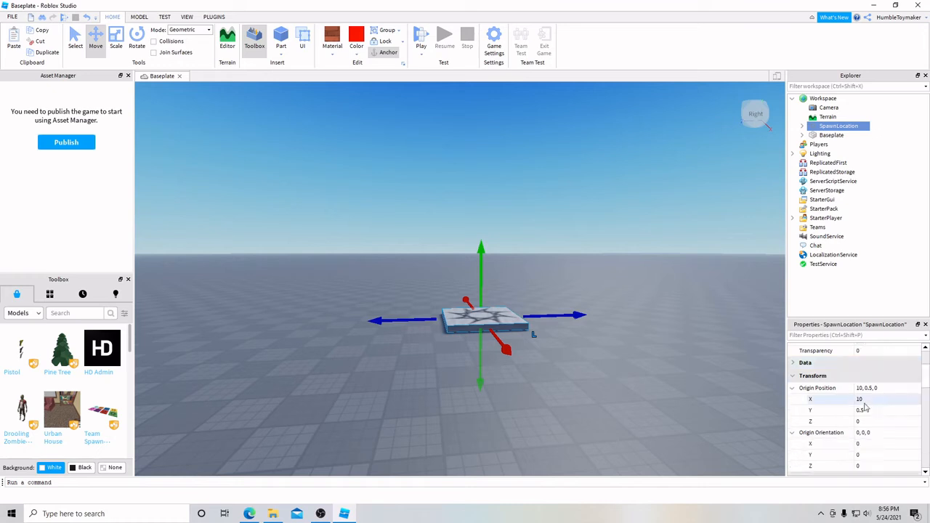
{"action": "left_click", "coordinate": [793, 388]}
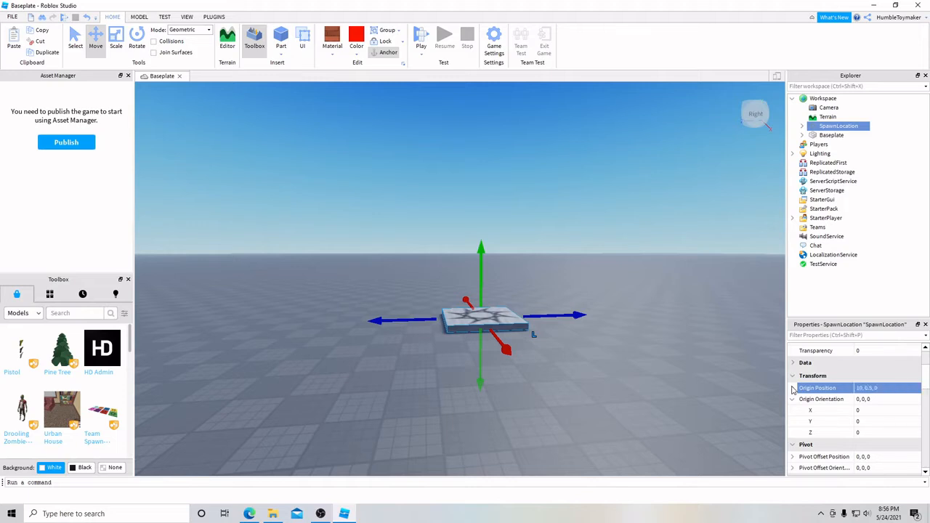
{"action": "left_click", "coordinate": [863, 389]}
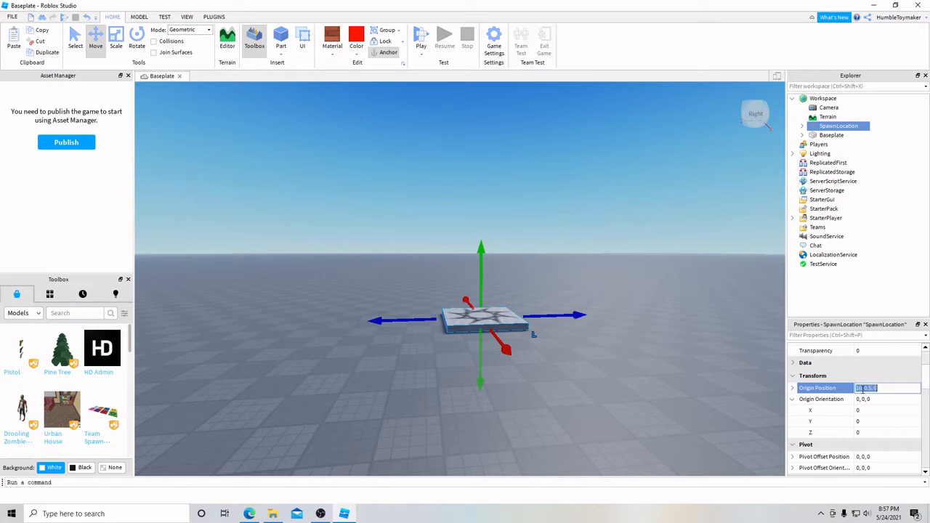
{"action": "left_click", "coordinate": [887, 387]}
{"action": "key", "text": "BackSpace"}
{"action": "key", "text": "BackSpace"}
{"action": "type", "text": "0"}
{"action": "key", "text": "Return"}
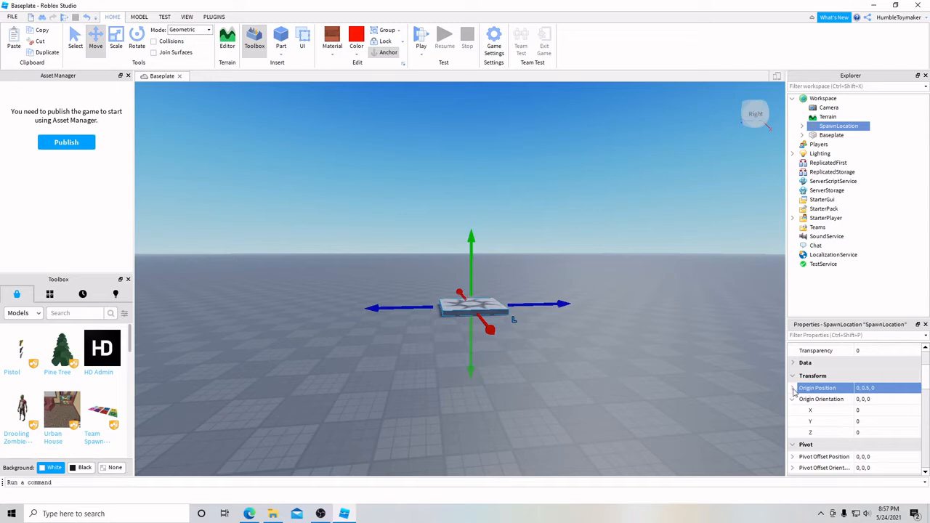
Step: Expand the SpawnLocation's Origin Position, try 10 as its X value while viewing the part closer, and restore X to 0
{"action": "left_click", "coordinate": [793, 388]}
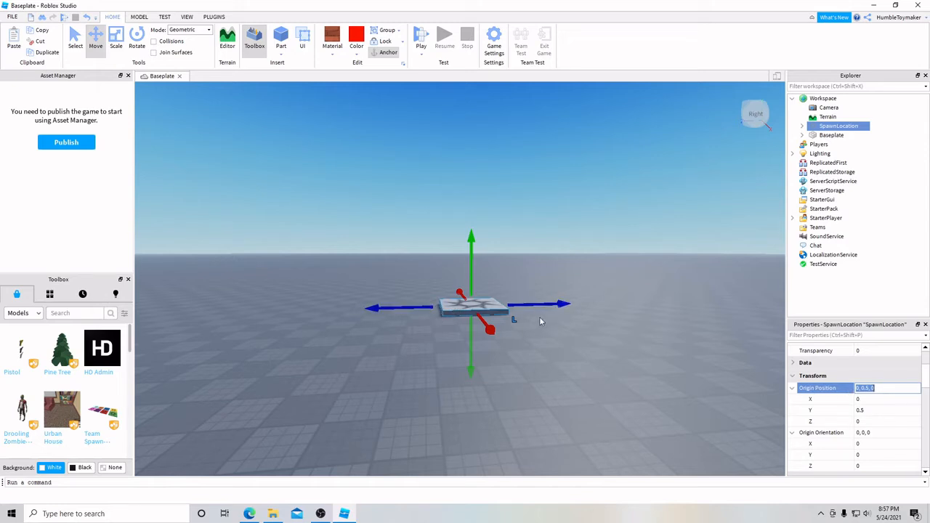
{"action": "left_click", "coordinate": [870, 400]}
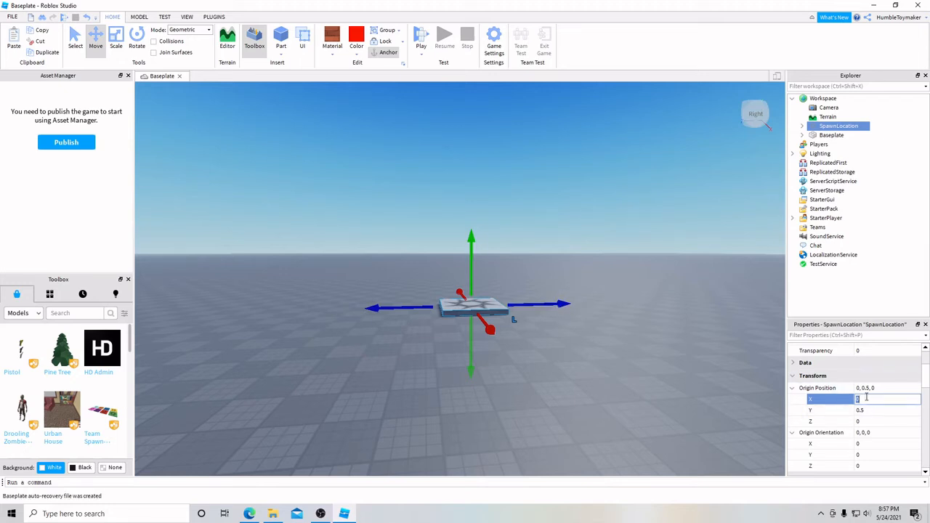
{"action": "type", "text": "0"}
{"action": "key", "text": "Return"}
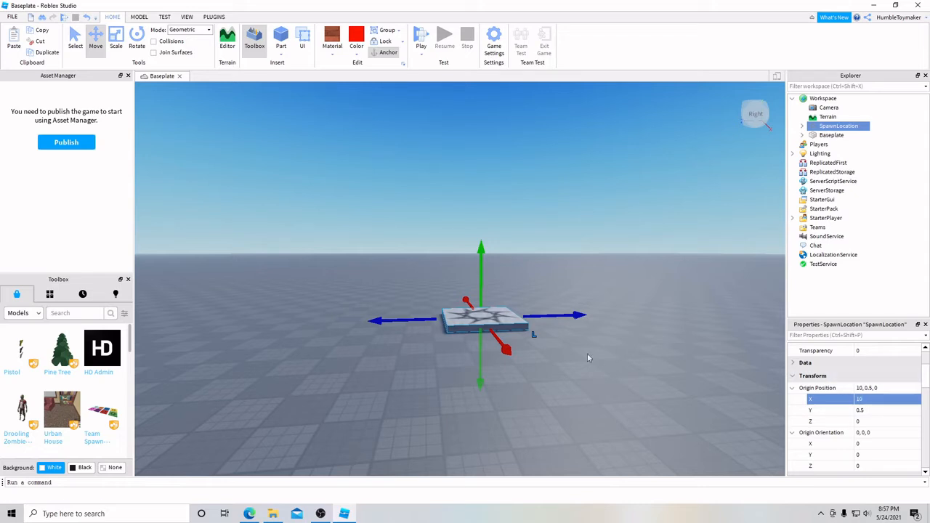
{"action": "key", "text": "w"}
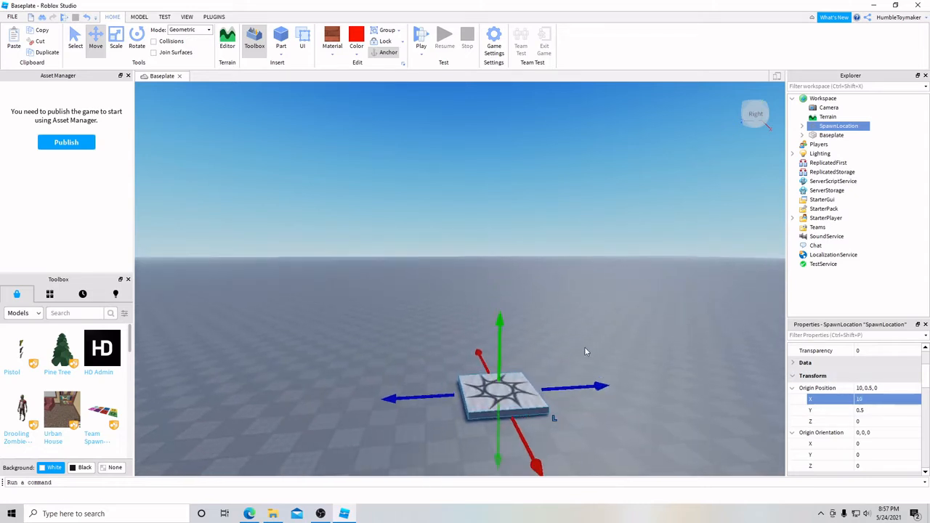
{"action": "left_click", "coordinate": [865, 399]}
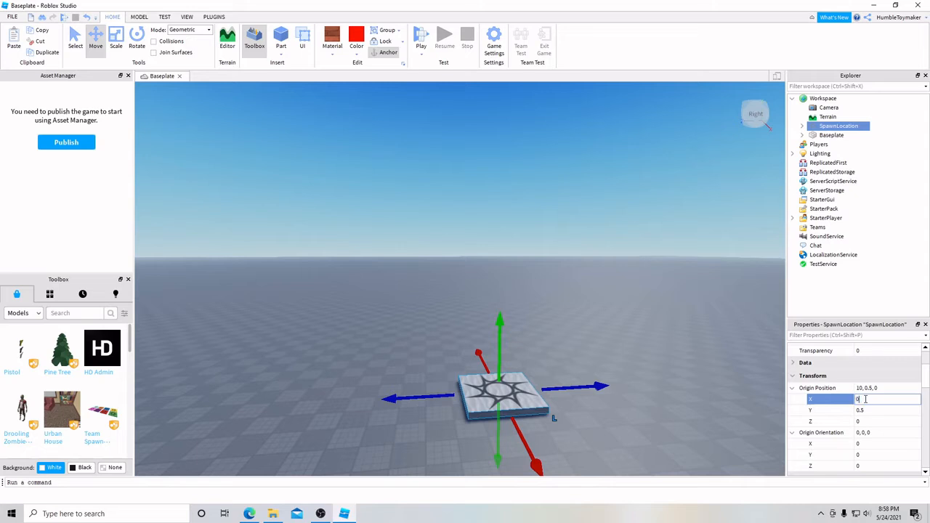
{"action": "type", "text": "0"}
{"action": "key", "text": "Return"}
Step: Try -10 as the X value of the SpawnLocation's Origin Position and restore it to 0
{"action": "left_click", "coordinate": [866, 399]}
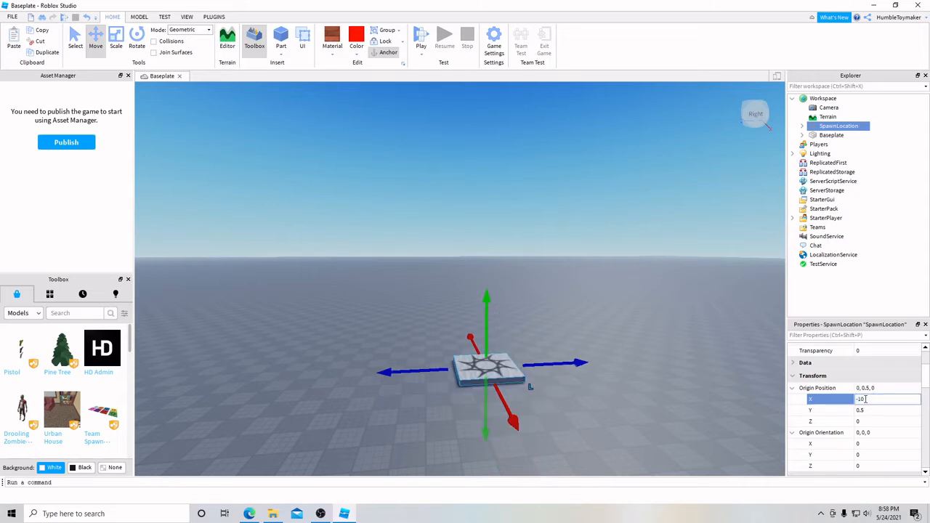
{"action": "key", "text": "Return"}
{"action": "type", "text": "0"}
{"action": "key", "text": "Return"}
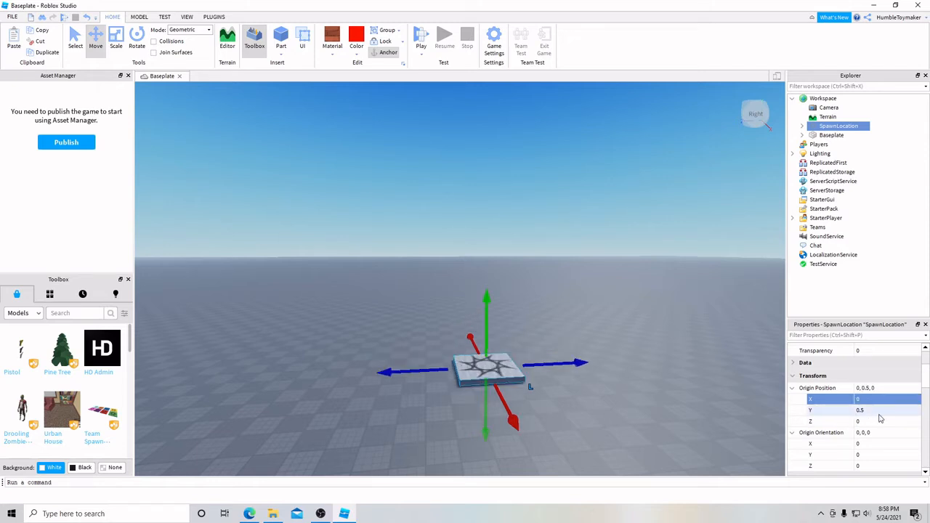
Step: Switch to the Rotate tool, try 90 as the X value of the SpawnLocation's Origin Orientation, and restore it to 0
{"action": "scroll", "coordinate": [879, 418], "scroll_direction": "down", "scroll_amount": 1}
{"action": "left_click", "coordinate": [866, 410]}
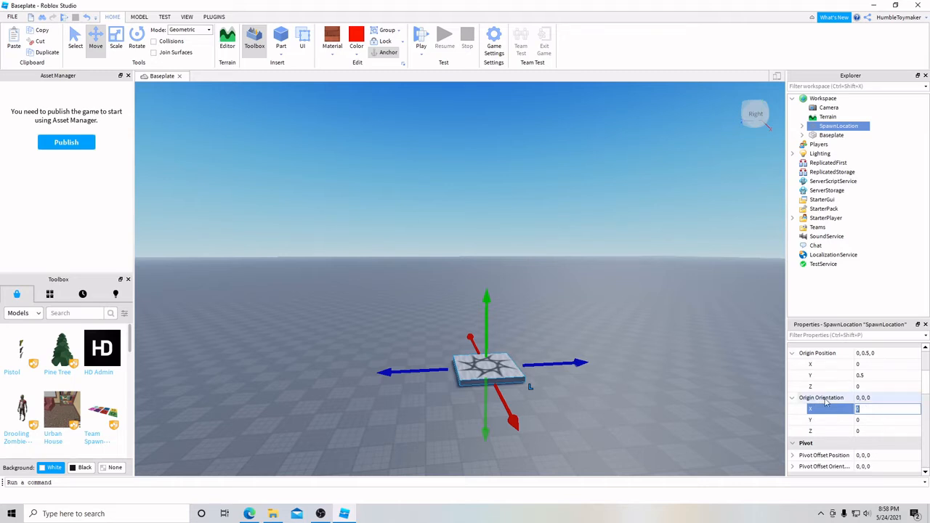
{"action": "left_click", "coordinate": [137, 40]}
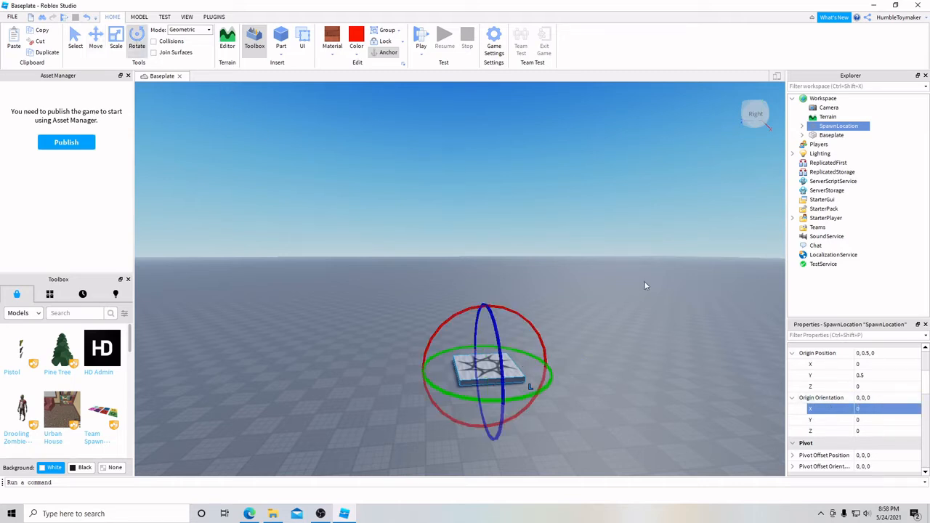
{"action": "left_click", "coordinate": [869, 411]}
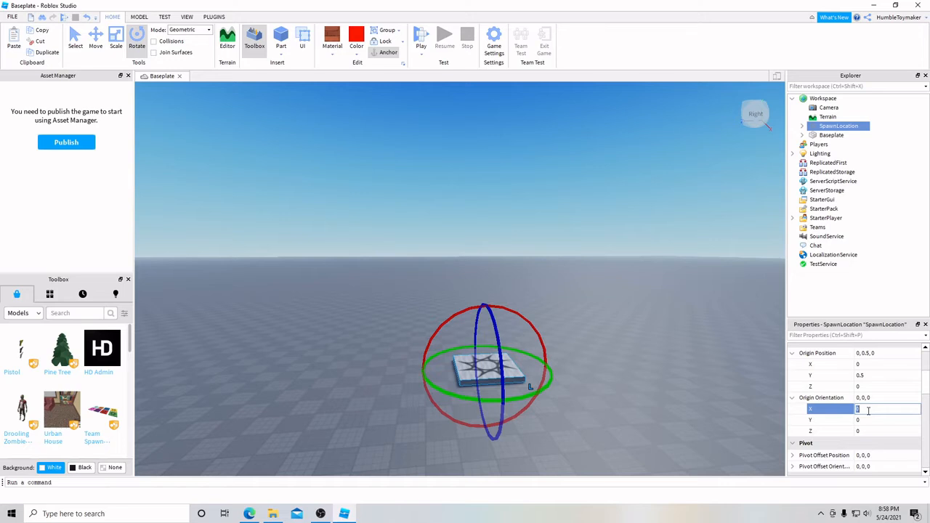
{"action": "key", "text": "Return"}
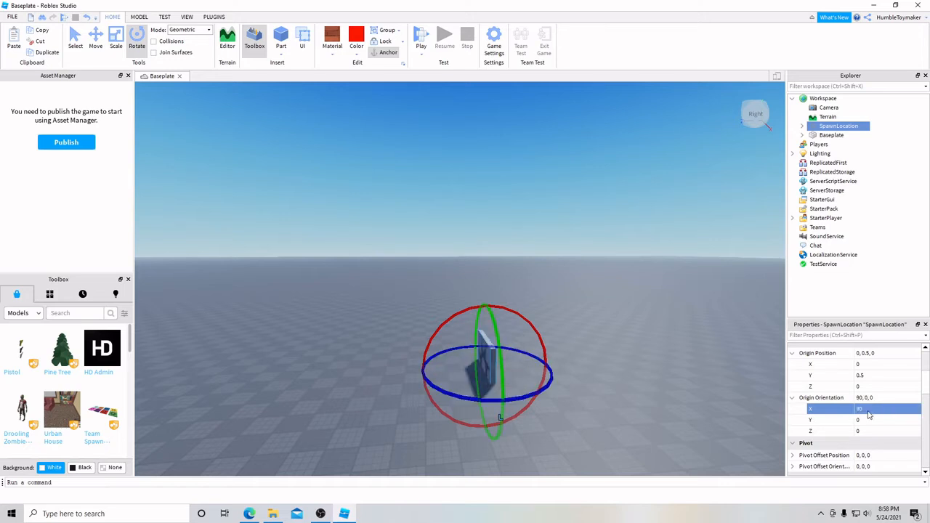
{"action": "left_click", "coordinate": [869, 411]}
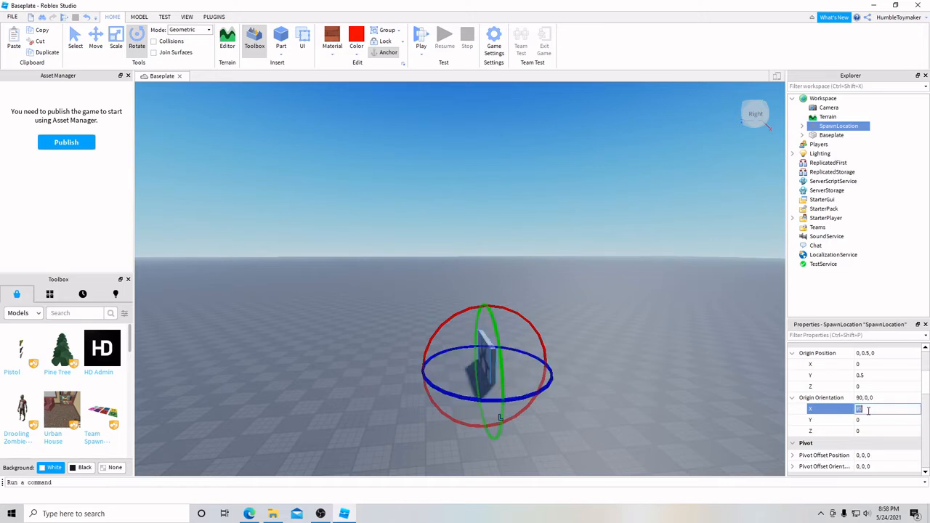
{"action": "type", "text": "0"}
{"action": "key", "text": "Return"}
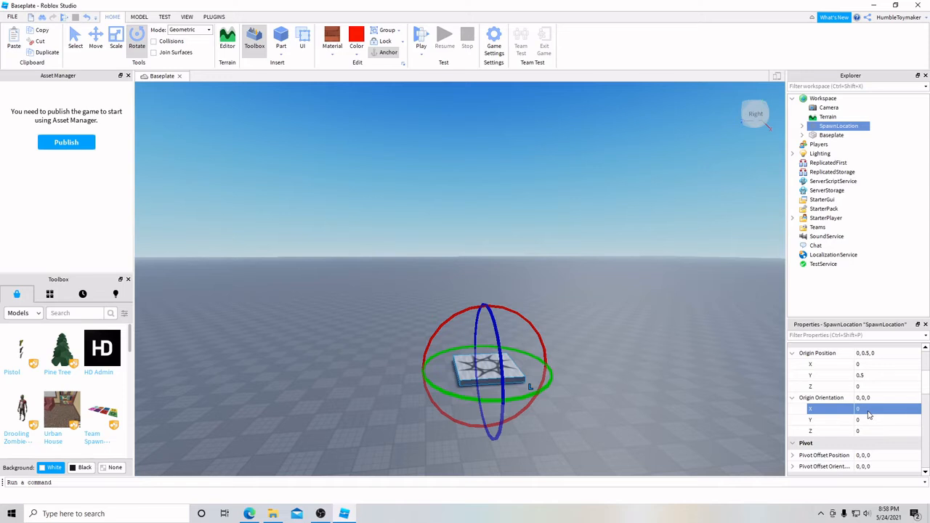
Step: Examine the SpawnLocation's Pivot, Behavior, Teams, Forcefield and Part properties down to its Size
{"action": "scroll", "coordinate": [863, 409], "scroll_direction": "down", "scroll_amount": 1}
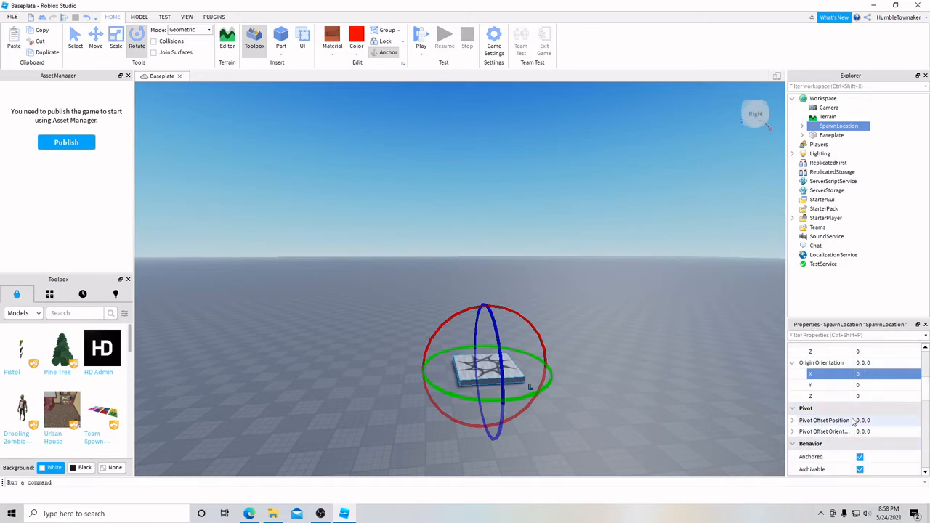
{"action": "scroll", "coordinate": [872, 435], "scroll_direction": "down", "scroll_amount": 1}
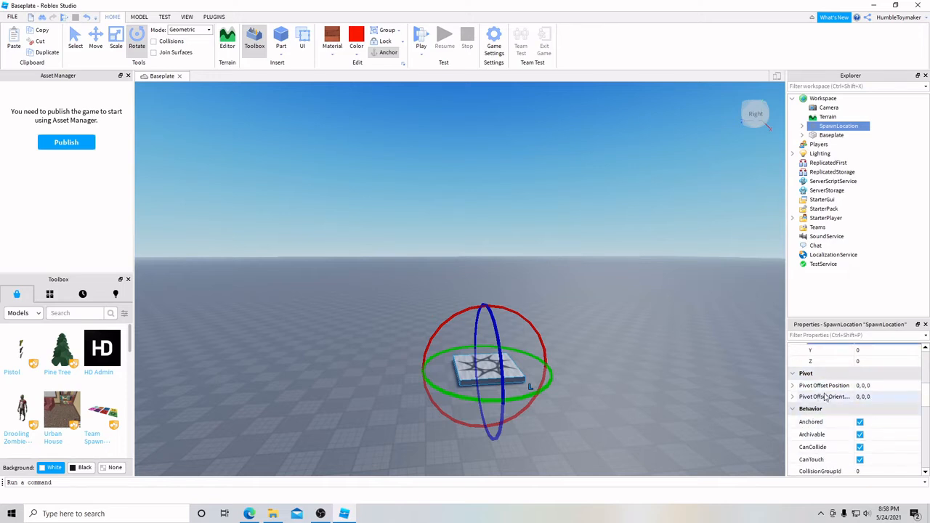
{"action": "scroll", "coordinate": [861, 407], "scroll_direction": "down", "scroll_amount": 1}
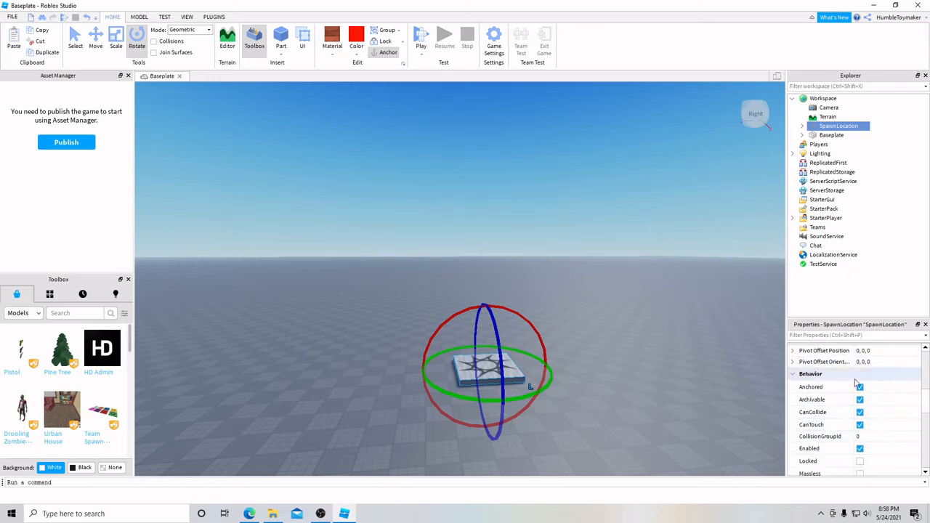
{"action": "scroll", "coordinate": [876, 424], "scroll_direction": "down", "scroll_amount": 4}
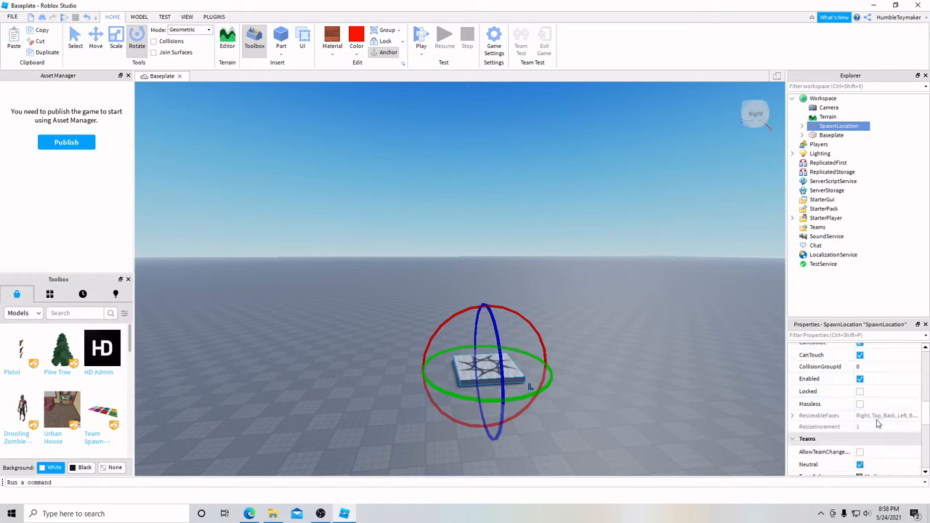
{"action": "scroll", "coordinate": [875, 420], "scroll_direction": "down", "scroll_amount": 1}
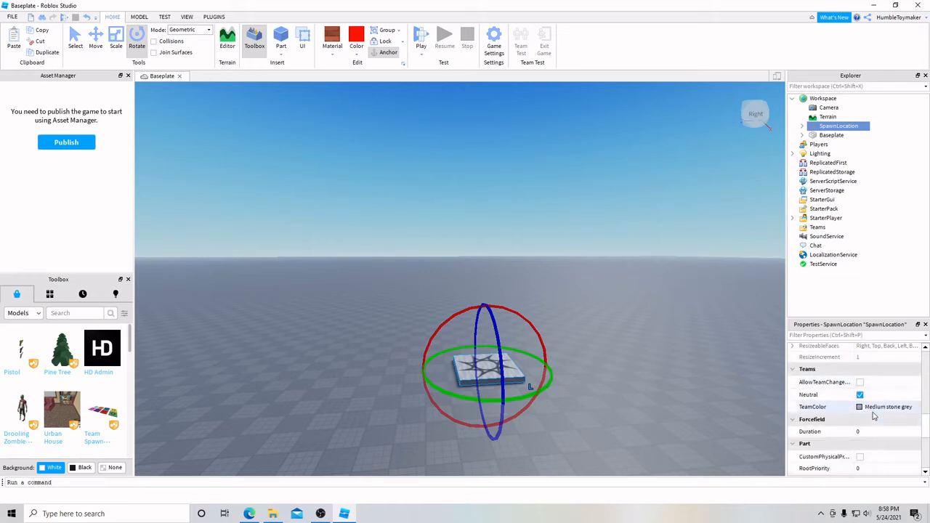
{"action": "scroll", "coordinate": [874, 415], "scroll_direction": "down", "scroll_amount": 2}
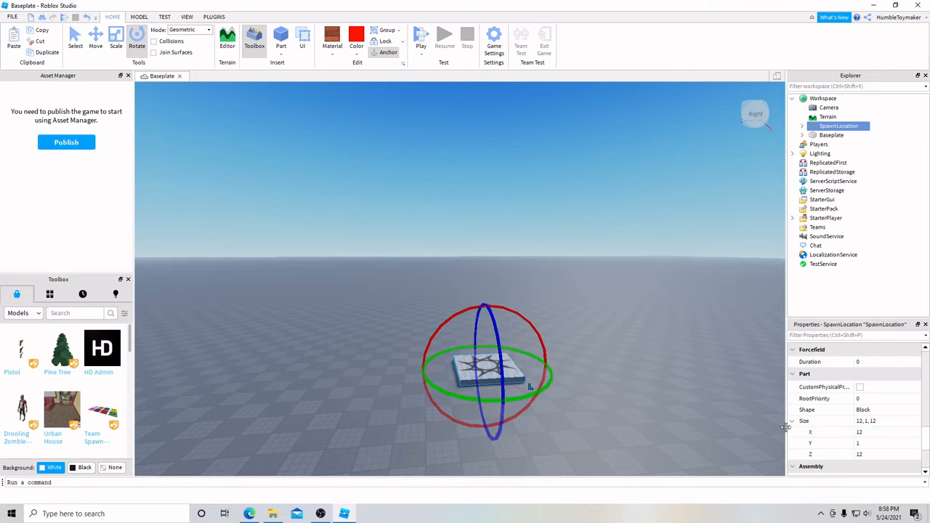
{"action": "scroll", "coordinate": [845, 422], "scroll_direction": "down", "scroll_amount": 1}
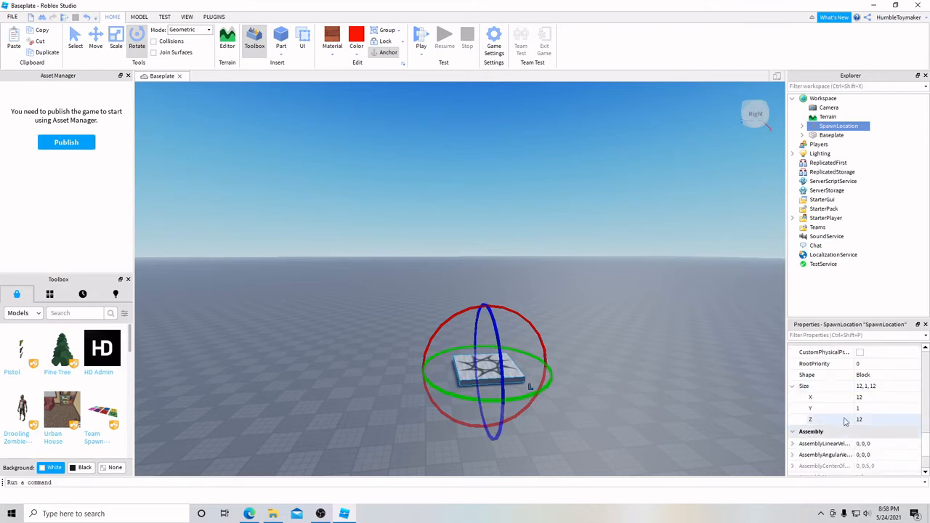
Step: Switch to the Scale tool, try 50 as the Y value of the SpawnLocation's Size, and restore it to 1
{"action": "left_click", "coordinate": [117, 38]}
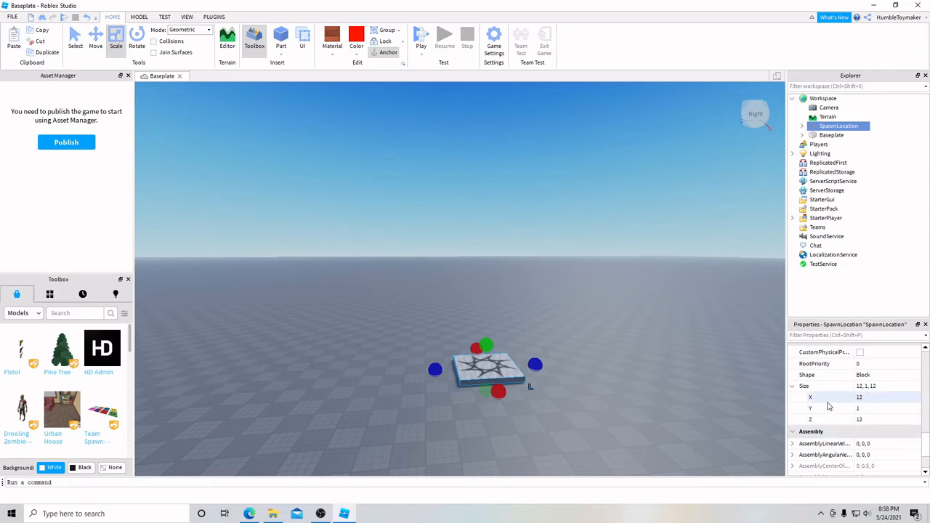
{"action": "left_click", "coordinate": [863, 408]}
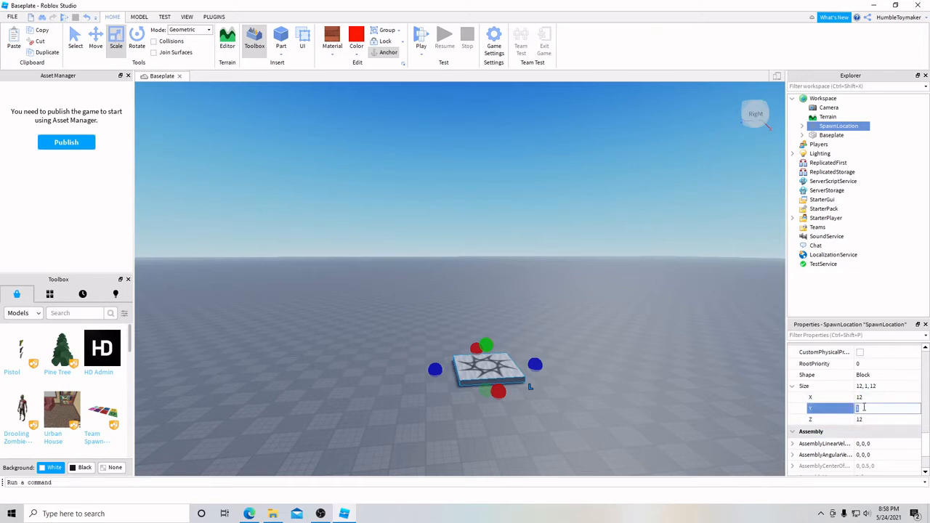
{"action": "type", "text": "50"}
{"action": "key", "text": "Return"}
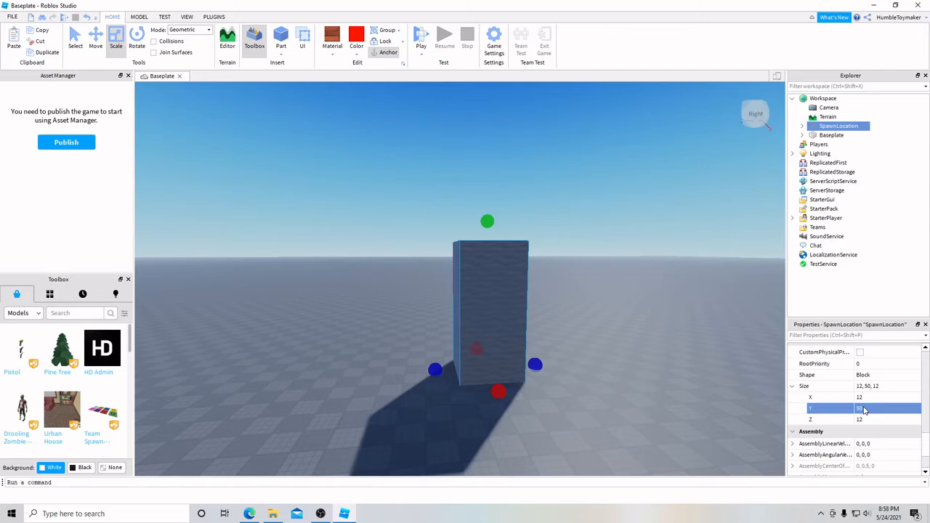
{"action": "left_click", "coordinate": [863, 409]}
{"action": "type", "text": "1"}
{"action": "key", "text": "Return"}
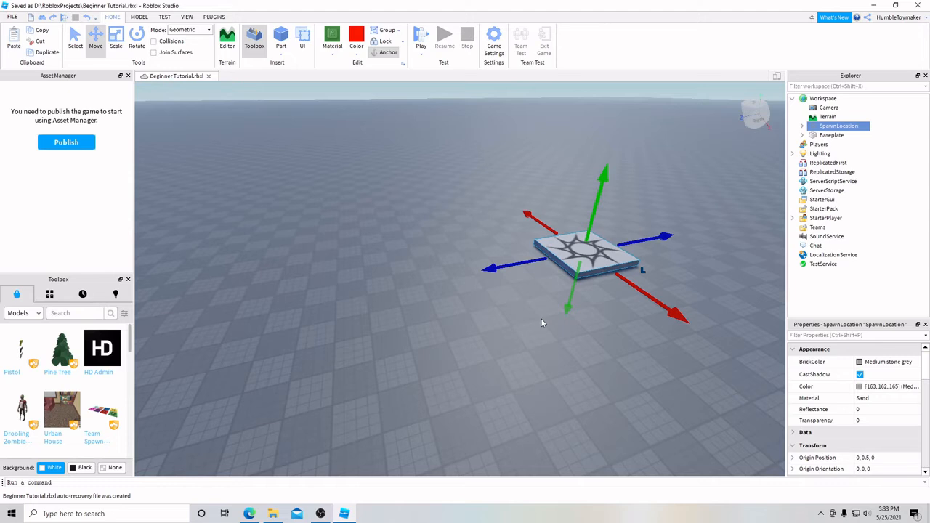
Step: Set the X and Z values of the Baseplate's Size to 30
{"action": "left_click", "coordinate": [832, 136]}
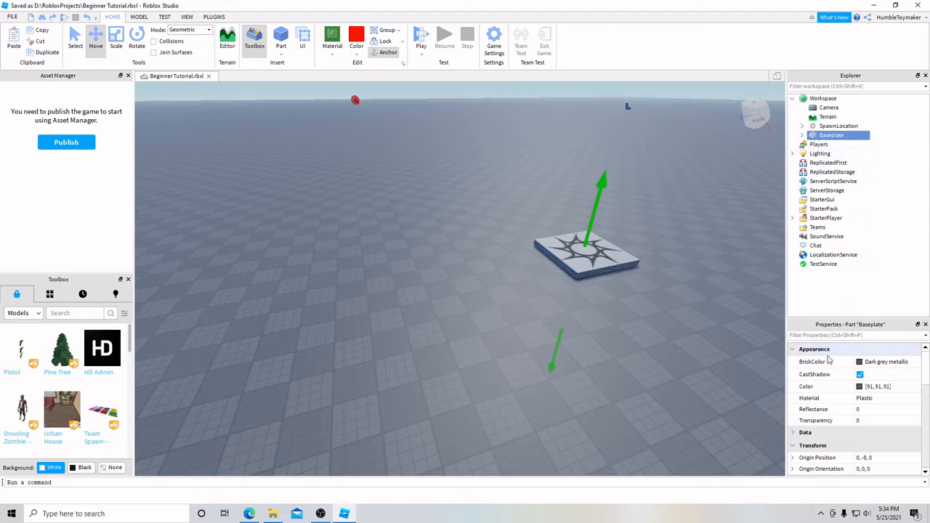
{"action": "scroll", "coordinate": [829, 361], "scroll_direction": "down", "scroll_amount": 10}
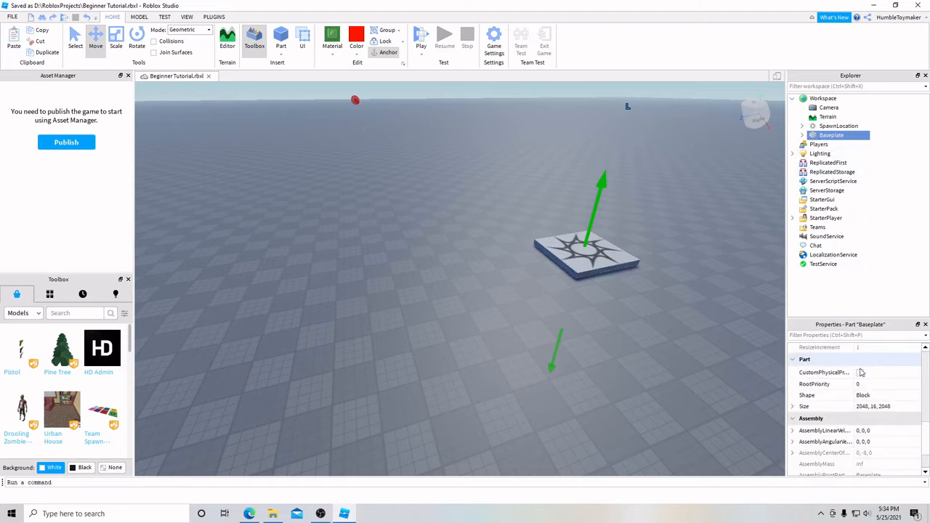
{"action": "scroll", "coordinate": [850, 396], "scroll_direction": "down", "scroll_amount": 3}
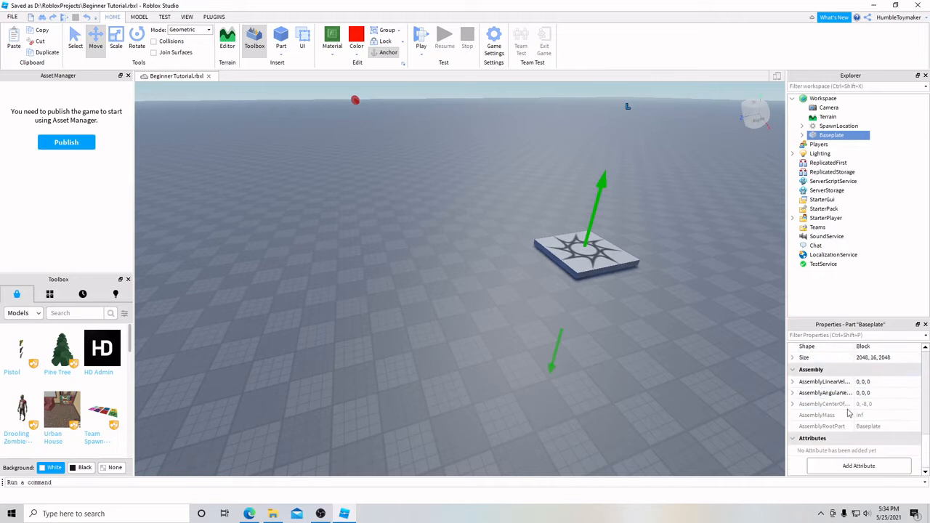
{"action": "left_click", "coordinate": [792, 357]}
{"action": "left_click", "coordinate": [876, 357]}
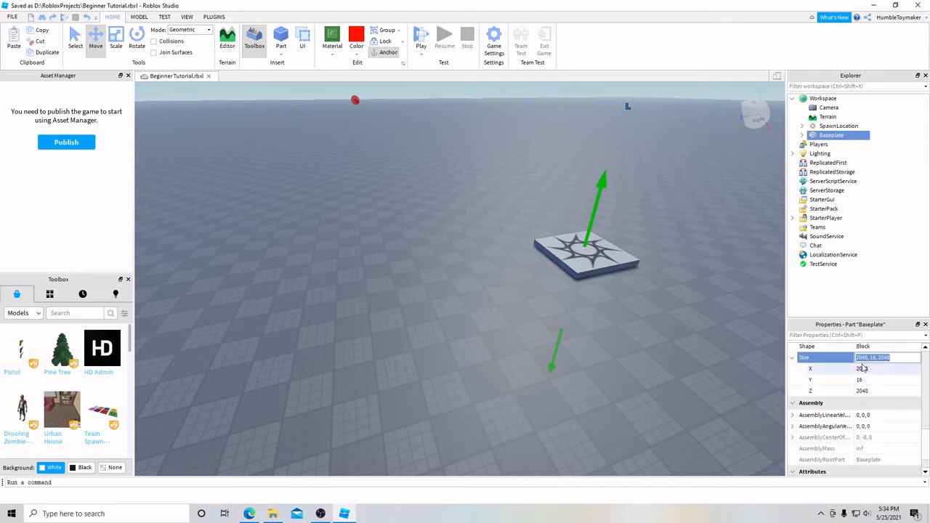
{"action": "left_click", "coordinate": [872, 368]}
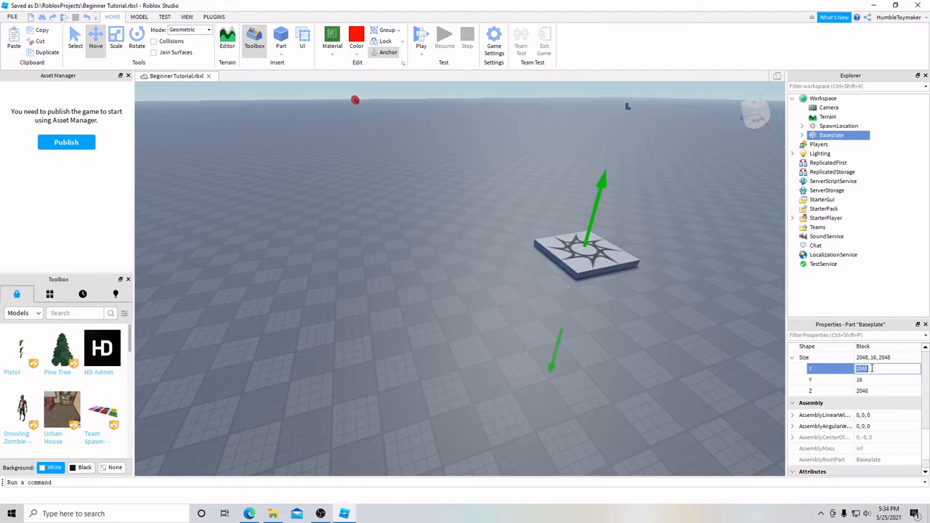
{"action": "type", "text": "30"}
{"action": "key", "text": "Return"}
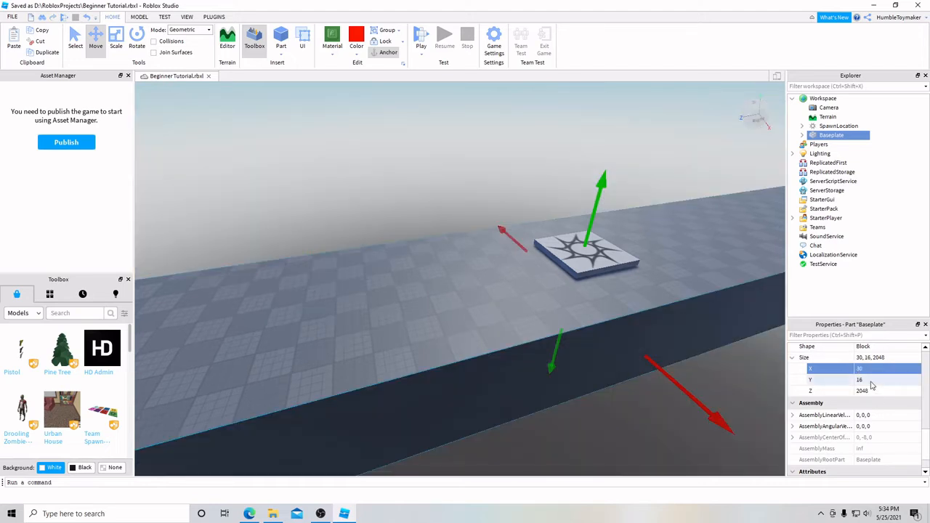
{"action": "left_click", "coordinate": [872, 391]}
{"action": "type", "text": "30"}
{"action": "key", "text": "Return"}
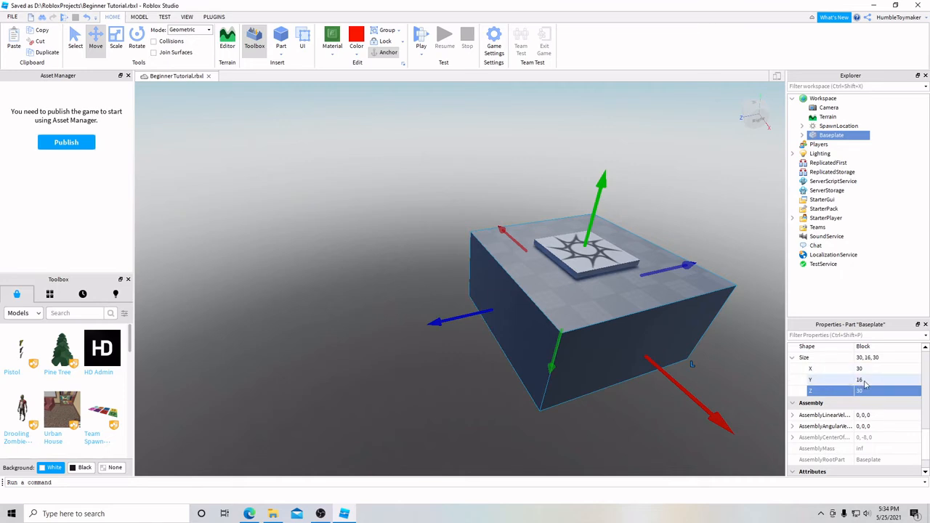
Step: Set the Y value of the Baseplate's Size to 2 and raise it until its top meets the SpawnLocation's underside
{"action": "left_click", "coordinate": [865, 380]}
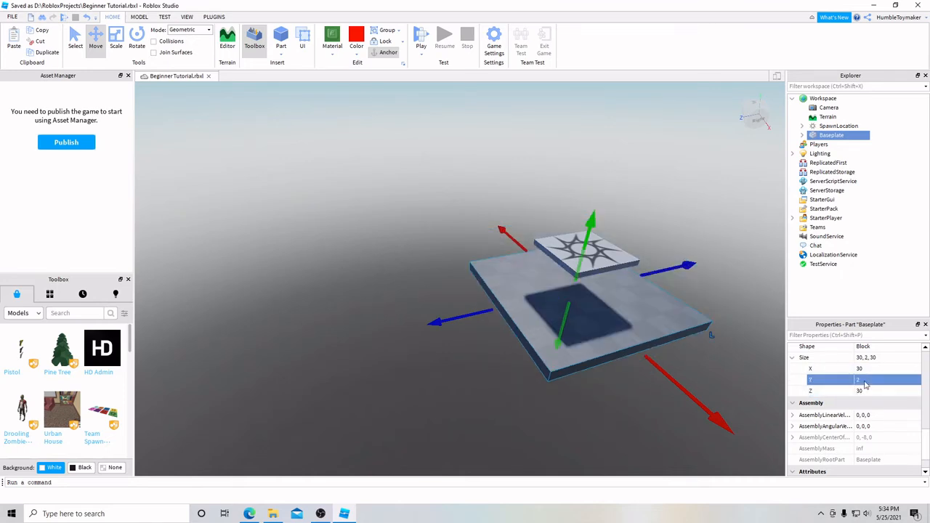
{"action": "left_click_drag", "start_coordinate": [593, 223], "coordinate": [602, 188]}
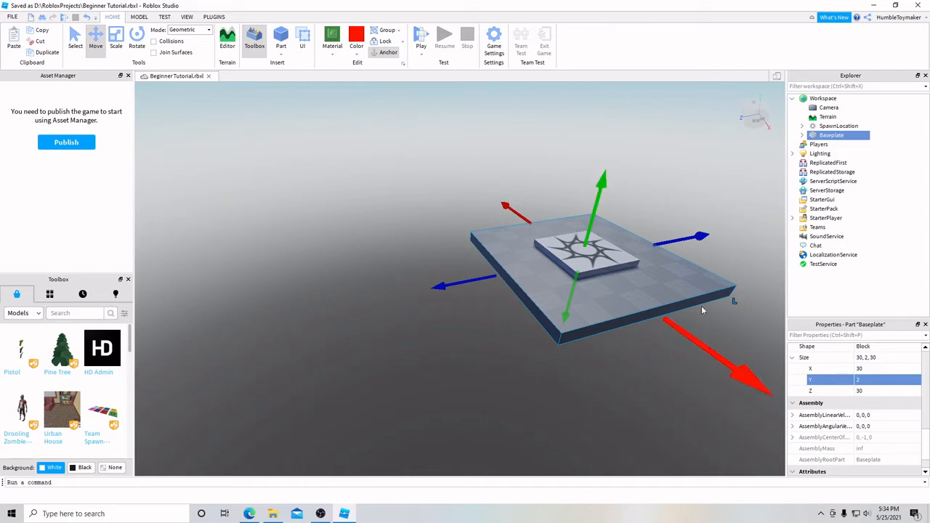
Step: Duplicate the Baseplate and move the copy 30 studs along the positive Z axis so it sits edge to edge with the original
{"action": "right_click", "coordinate": [829, 137]}
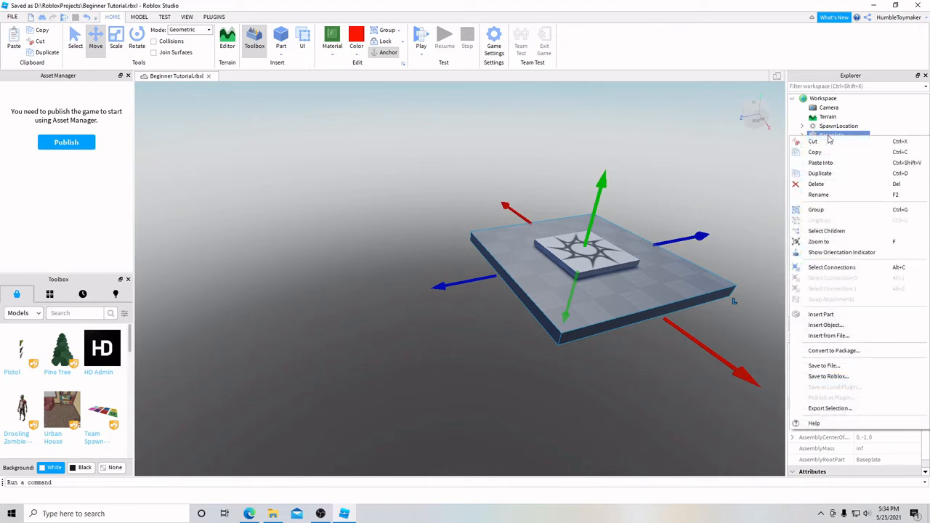
{"action": "left_click", "coordinate": [823, 173]}
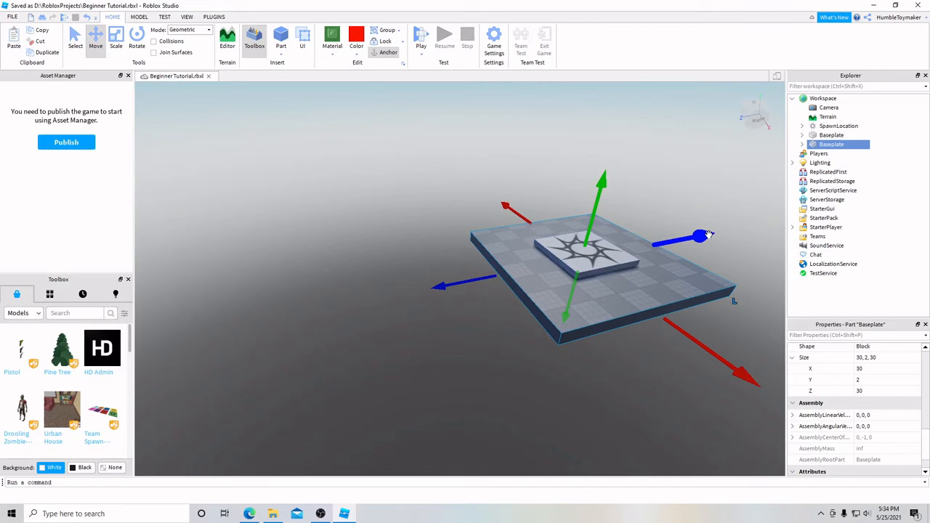
{"action": "left_click_drag", "start_coordinate": [707, 235], "coordinate": [557, 270]}
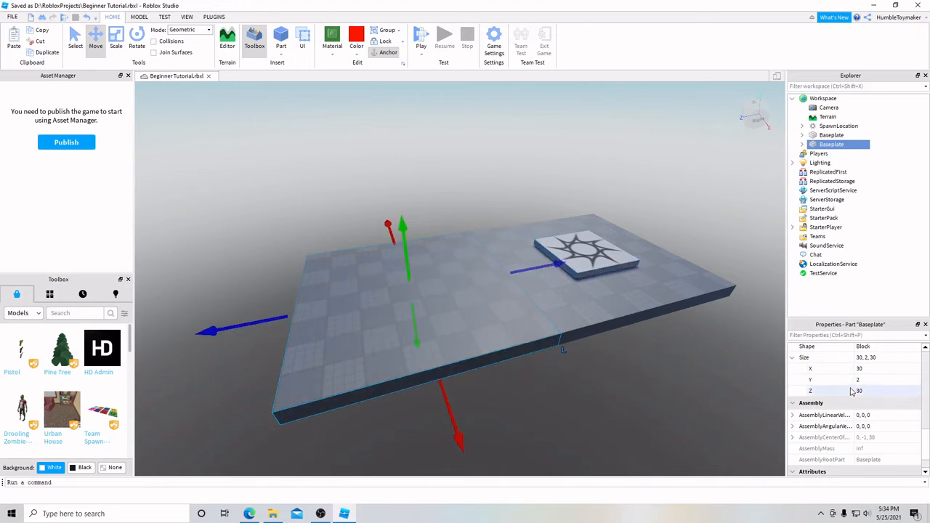
Step: Scale the copied Baseplate along Z down to 2 studs, leaving a narrow strip along the original's edge
{"action": "scroll", "coordinate": [860, 391], "scroll_direction": "down", "scroll_amount": 1}
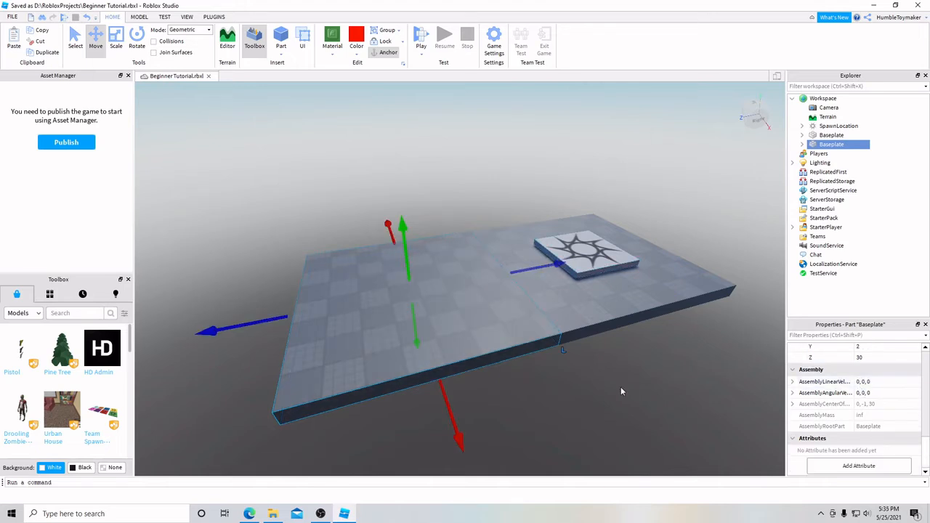
{"action": "left_click", "coordinate": [120, 44]}
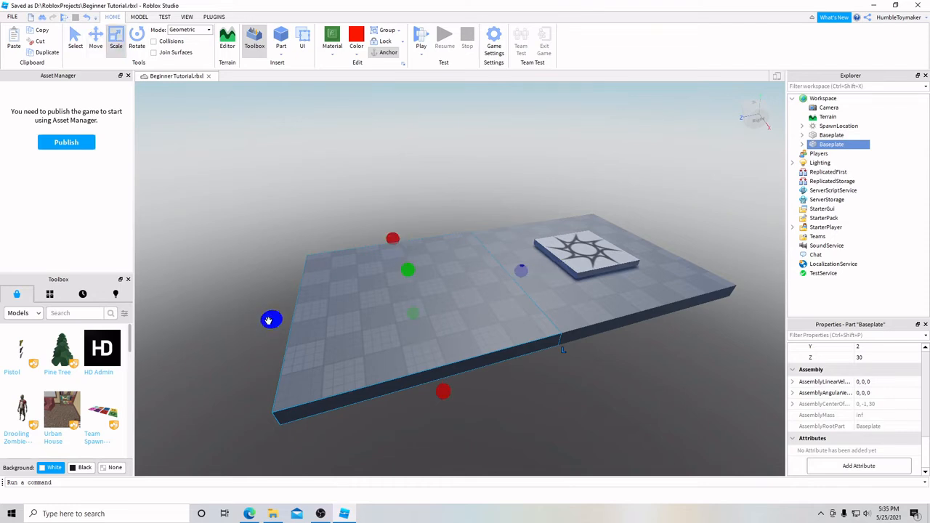
{"action": "left_click_drag", "start_coordinate": [269, 320], "coordinate": [478, 305]}
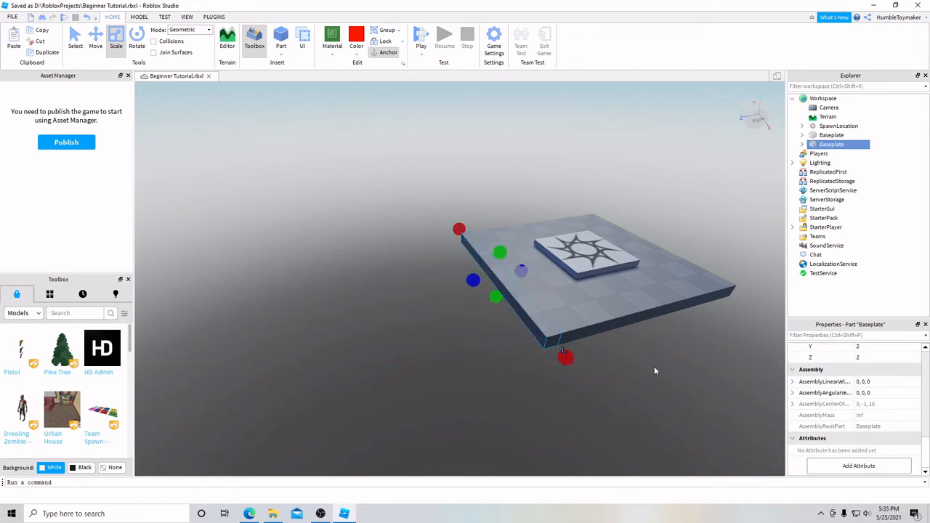
{"action": "scroll", "coordinate": [883, 396], "scroll_direction": "up", "scroll_amount": 2}
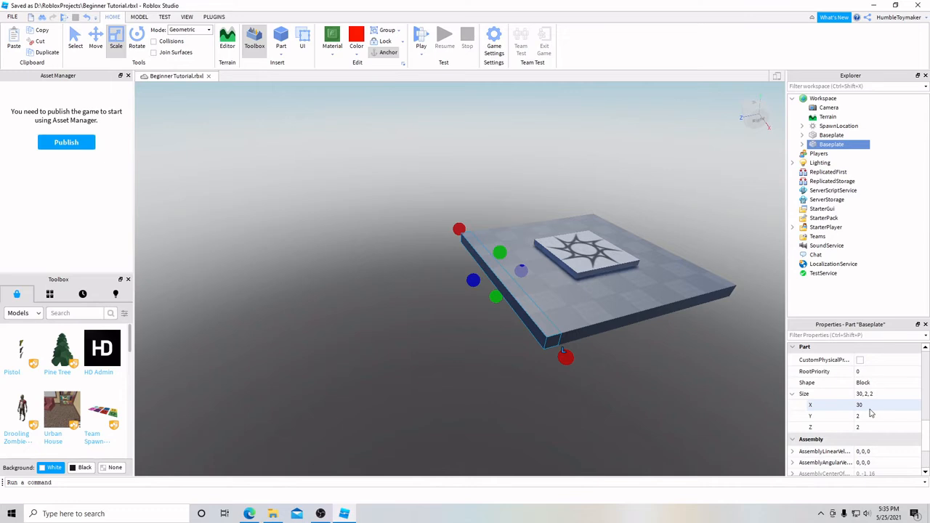
Step: Duplicate the narrow strip and move the copy along Z to the opposite edge of the main Baseplate, at Z -16
{"action": "right_click", "coordinate": [823, 146]}
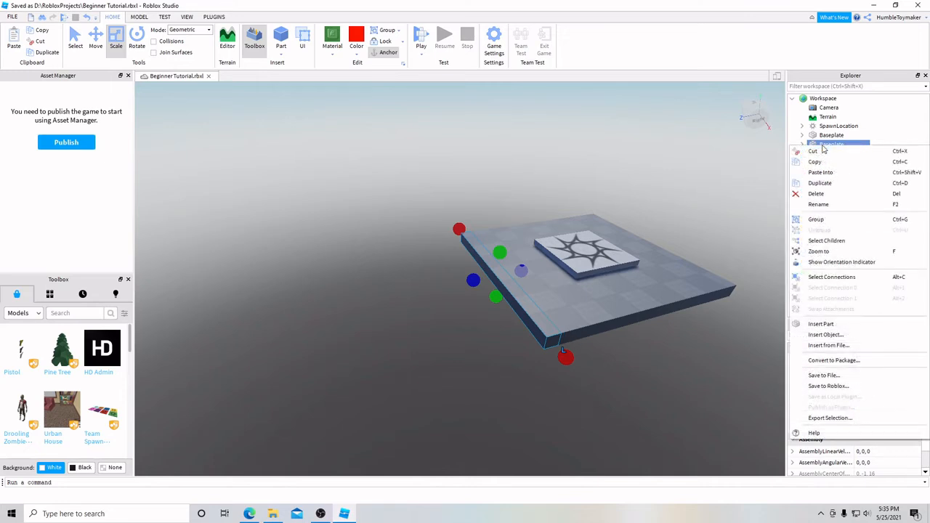
{"action": "left_click", "coordinate": [820, 183]}
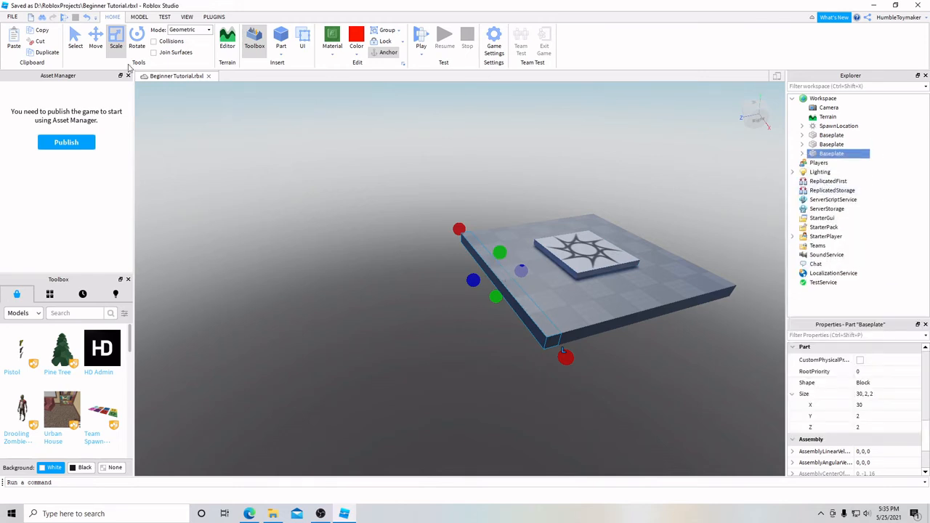
{"action": "left_click", "coordinate": [95, 38]}
{"action": "left_click_drag", "start_coordinate": [559, 265], "coordinate": [712, 231]}
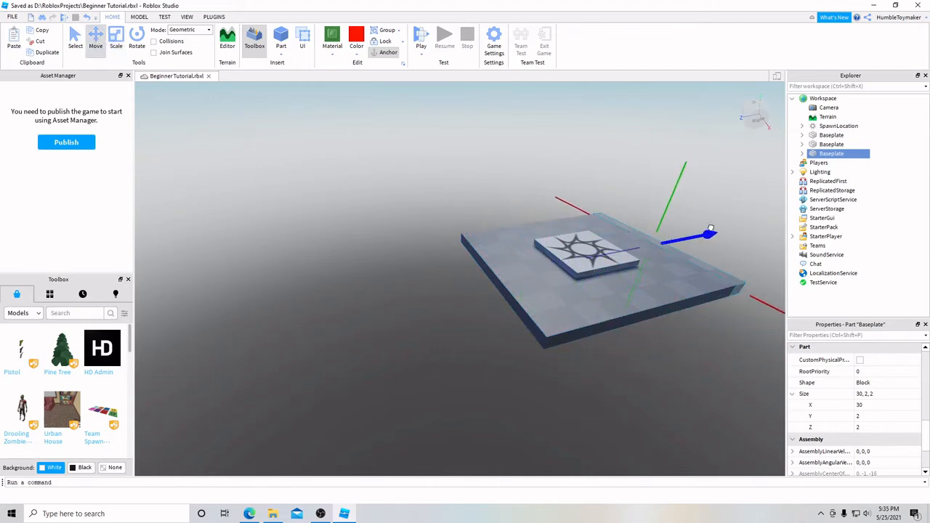
{"action": "right_click_drag", "start_coordinate": [742, 354], "coordinate": [742, 354]}
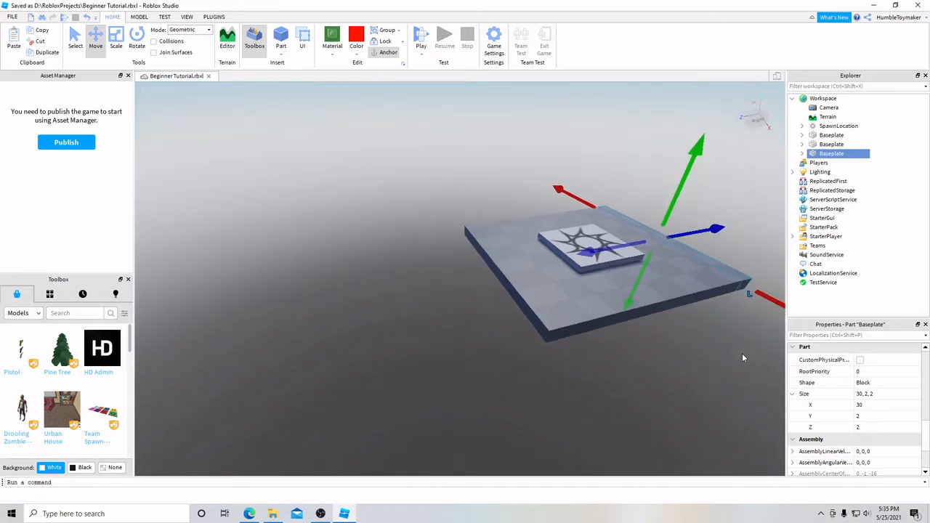
{"action": "middle_click_drag", "start_coordinate": [742, 354], "coordinate": [693, 355]}
{"action": "scroll", "coordinate": [694, 356], "scroll_direction": "up", "scroll_amount": 1}
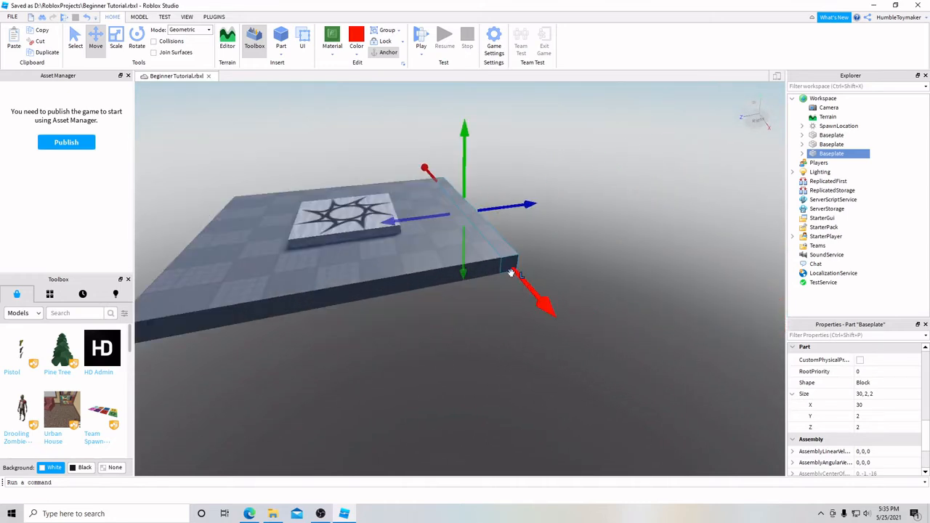
{"action": "scroll", "coordinate": [474, 341], "scroll_direction": "down", "scroll_amount": 1}
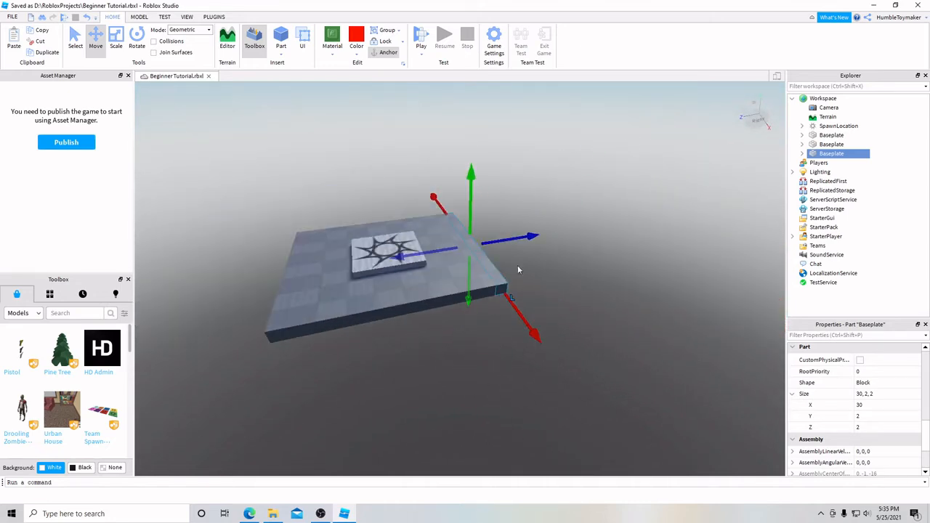
Step: Color the main Baseplate under the SpawnLocation magenta
{"action": "left_click", "coordinate": [825, 136]}
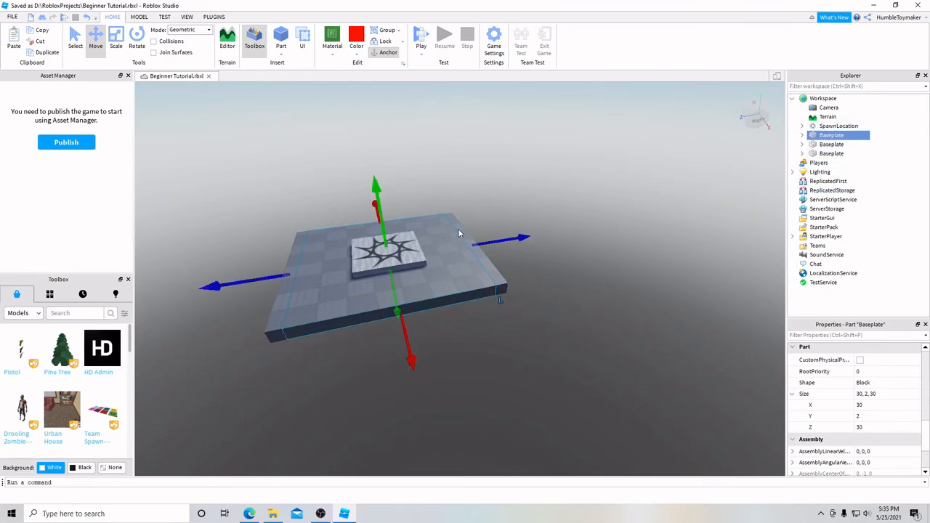
{"action": "left_click", "coordinate": [357, 40]}
{"action": "left_click", "coordinate": [356, 52]}
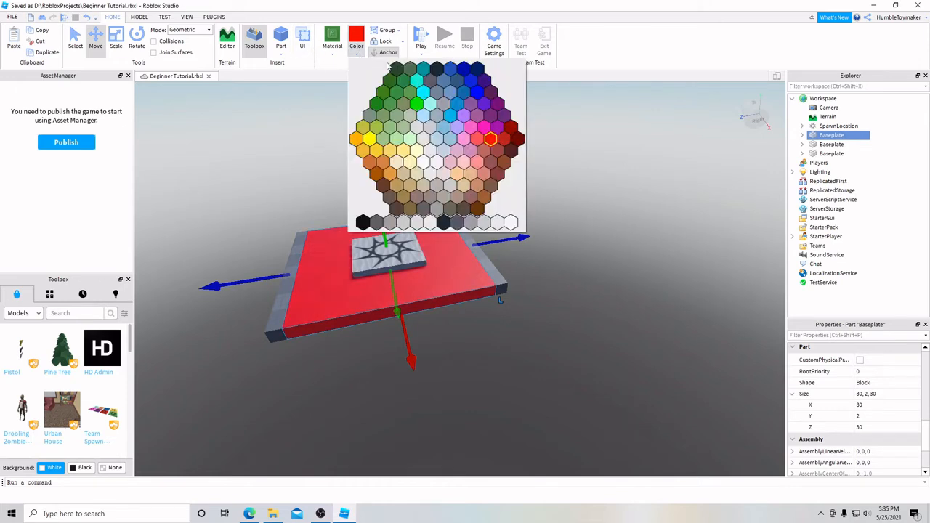
{"action": "left_click", "coordinate": [485, 132]}
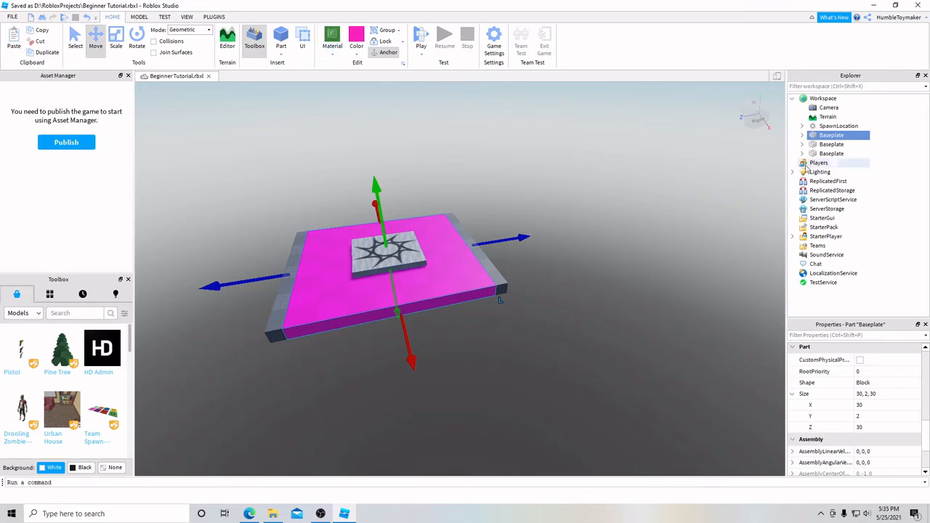
Step: Color the two narrow edge strips yellow (New Yeller)
{"action": "left_click", "coordinate": [828, 144]}
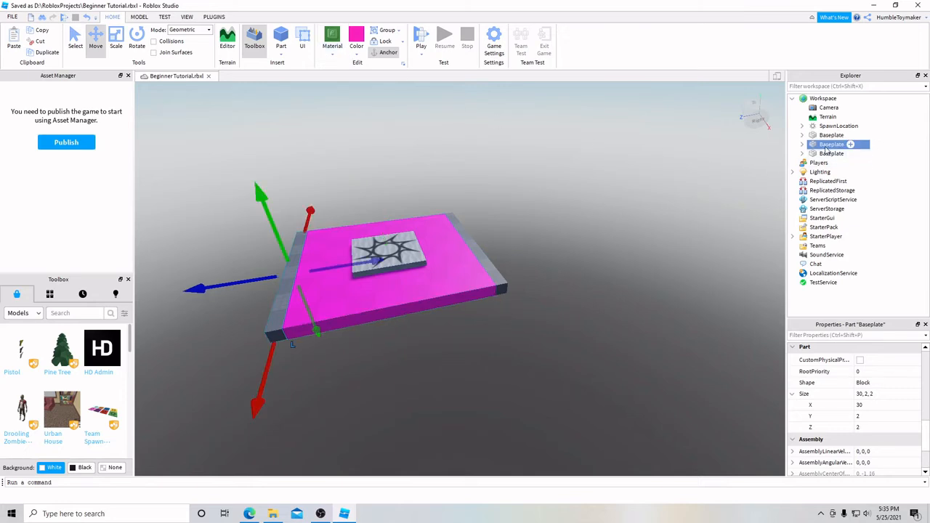
{"action": "left_click", "coordinate": [359, 58]}
{"action": "left_click", "coordinate": [369, 138]}
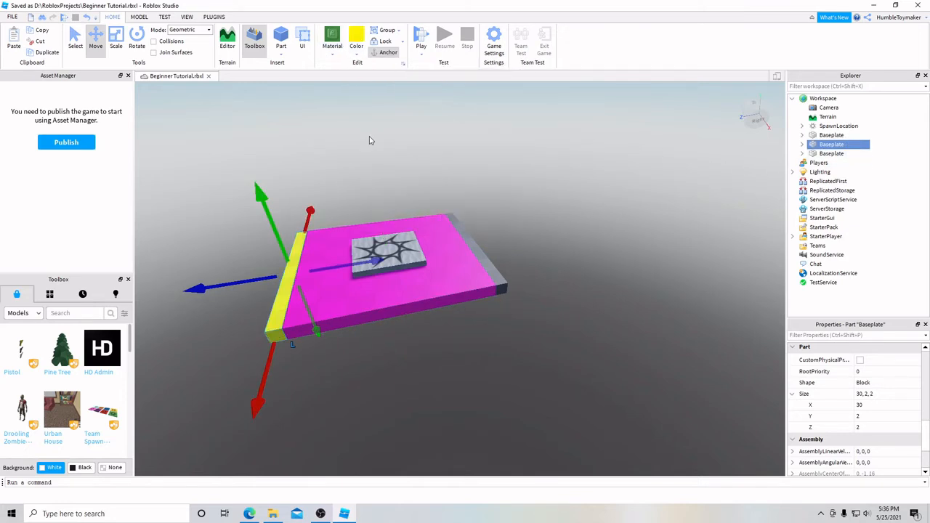
{"action": "left_click", "coordinate": [500, 280]}
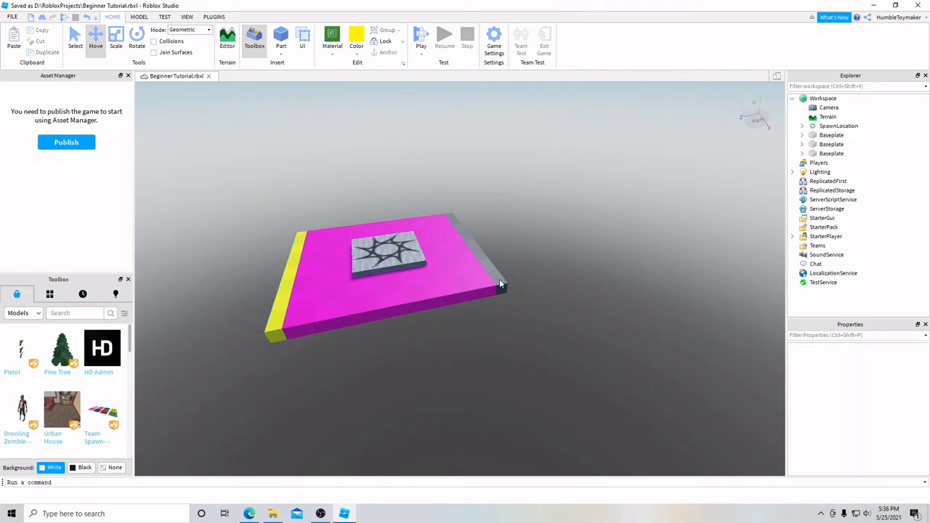
{"action": "left_click", "coordinate": [817, 154]}
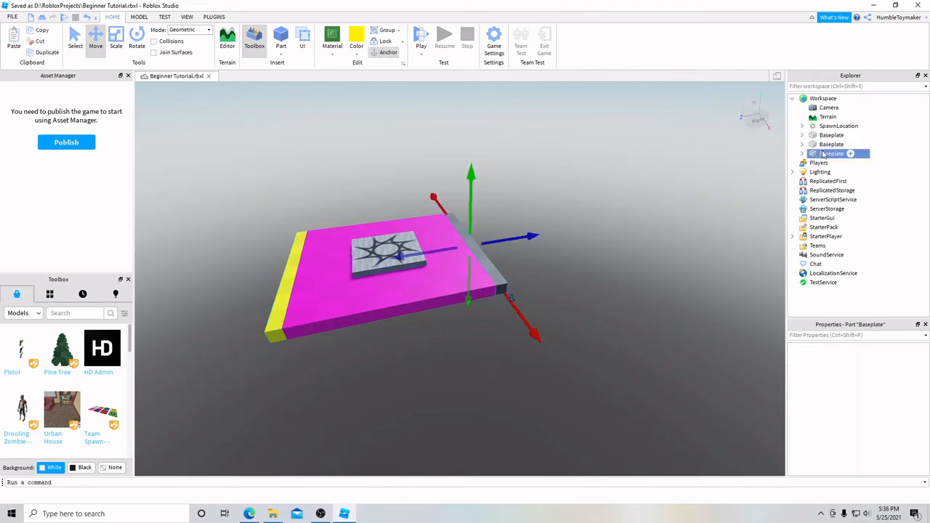
{"action": "left_click", "coordinate": [358, 60]}
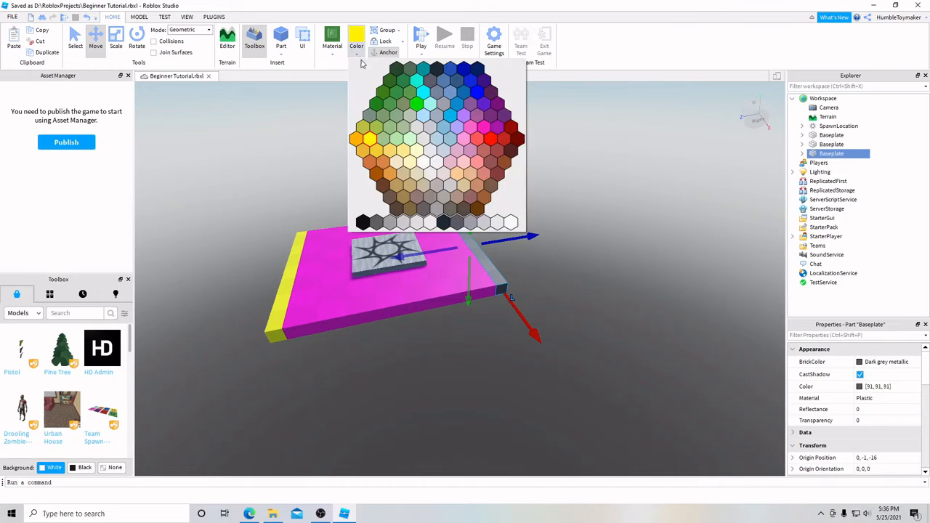
{"action": "left_click", "coordinate": [371, 140]}
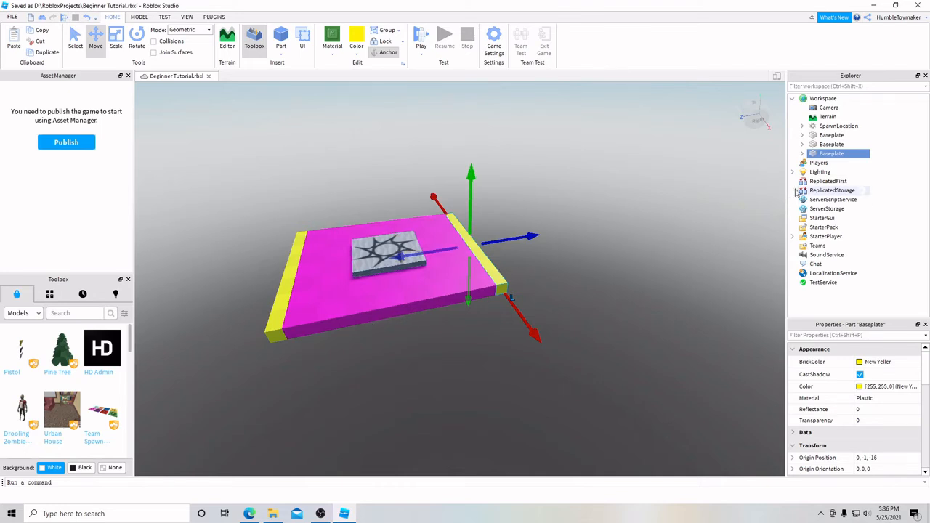
Step: Duplicate the yellow edge strip, pull the copy clear of the platform along Z, and rotate it 90 degrees about the vertical axis
{"action": "right_click", "coordinate": [830, 157]}
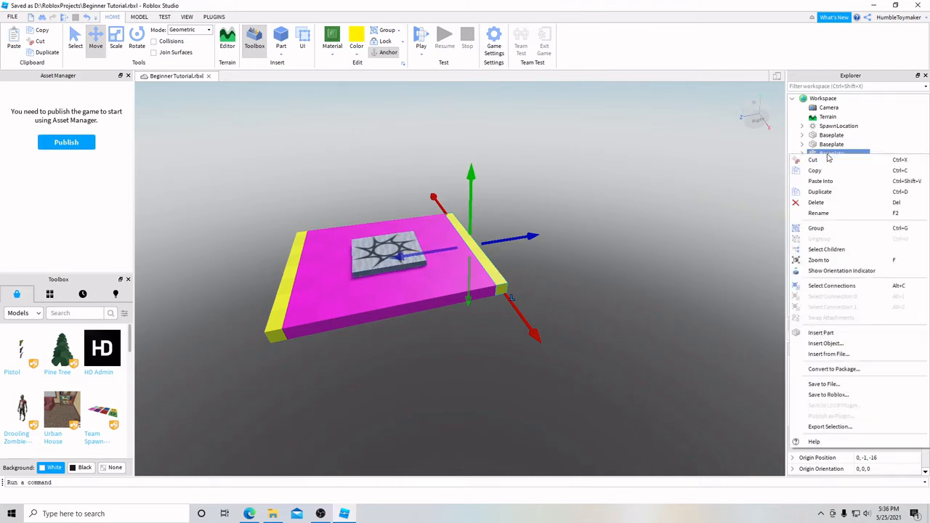
{"action": "left_click", "coordinate": [823, 192]}
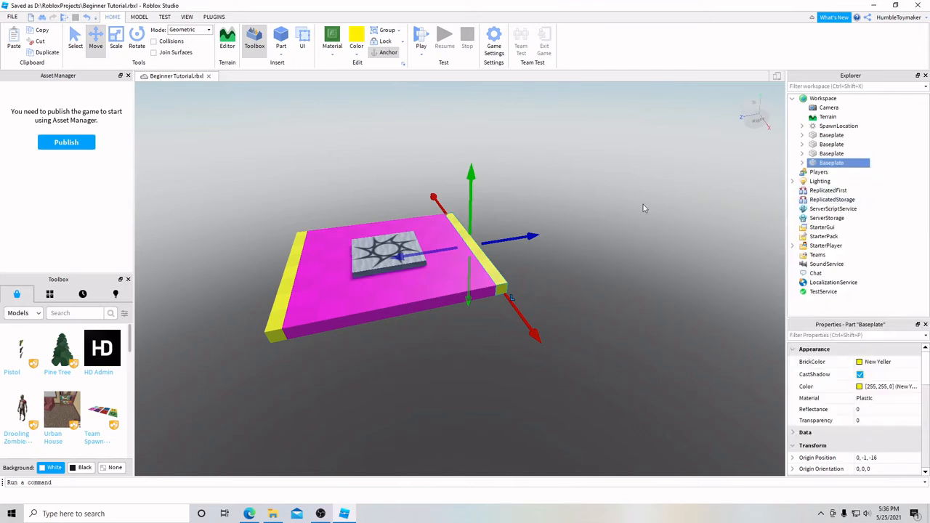
{"action": "left_click_drag", "start_coordinate": [535, 235], "coordinate": [550, 234]}
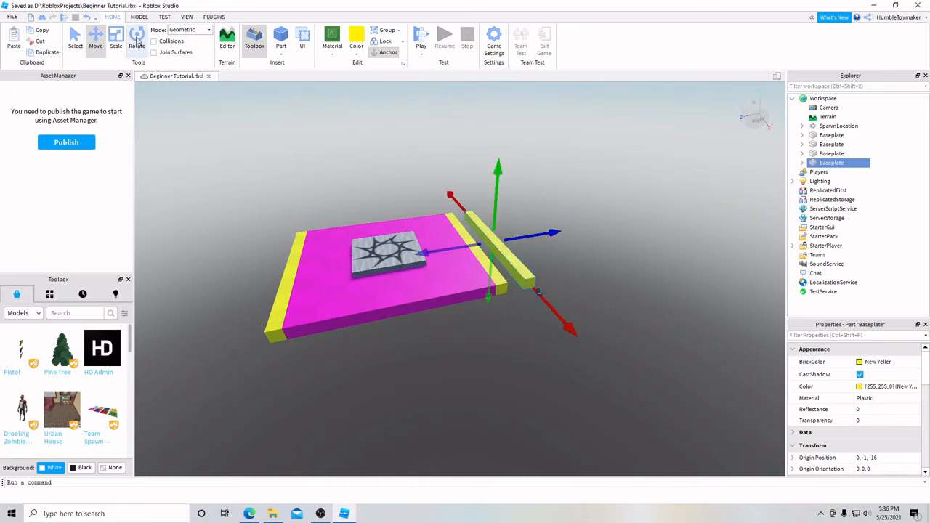
{"action": "left_click", "coordinate": [136, 41]}
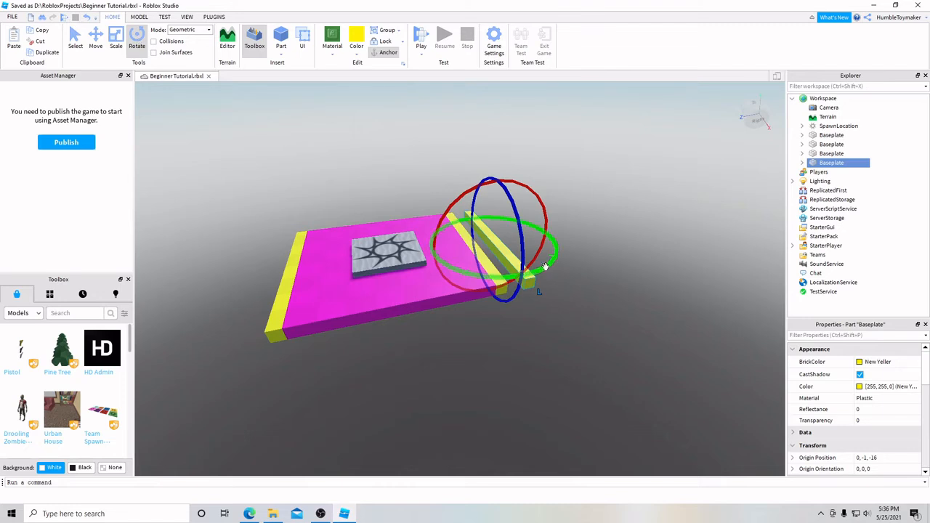
{"action": "left_click_drag", "start_coordinate": [513, 278], "coordinate": [536, 270]}
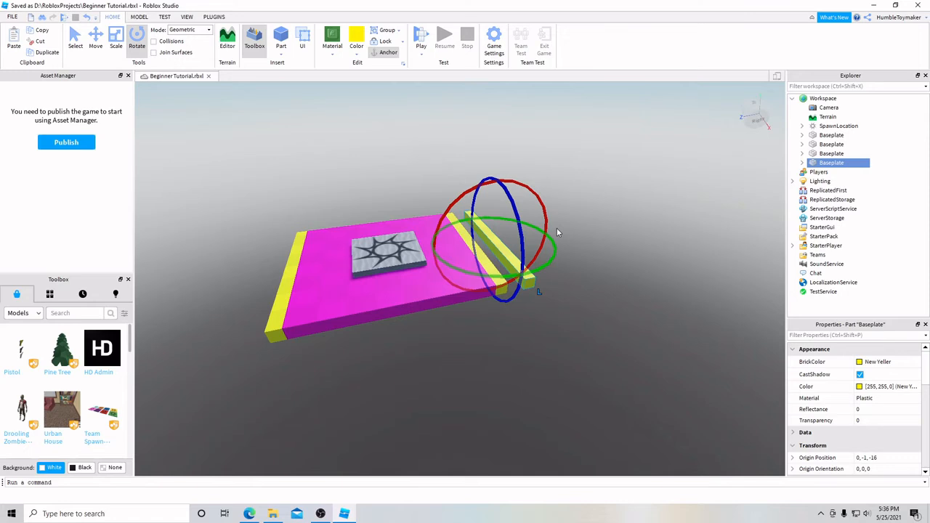
{"action": "key", "text": "ctrl+r"}
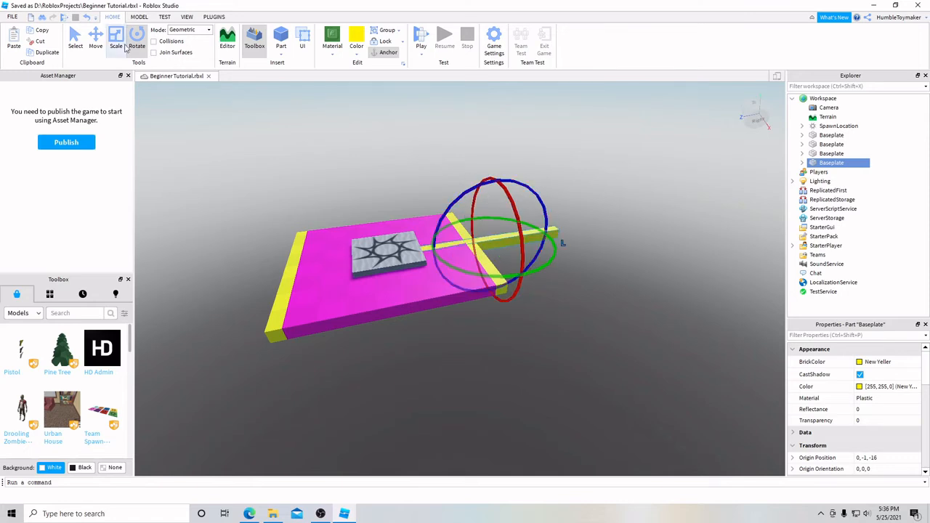
Step: Move the rotated strip against an open edge of the magenta Baseplate, at position 16, -1, 0
{"action": "left_click", "coordinate": [96, 41]}
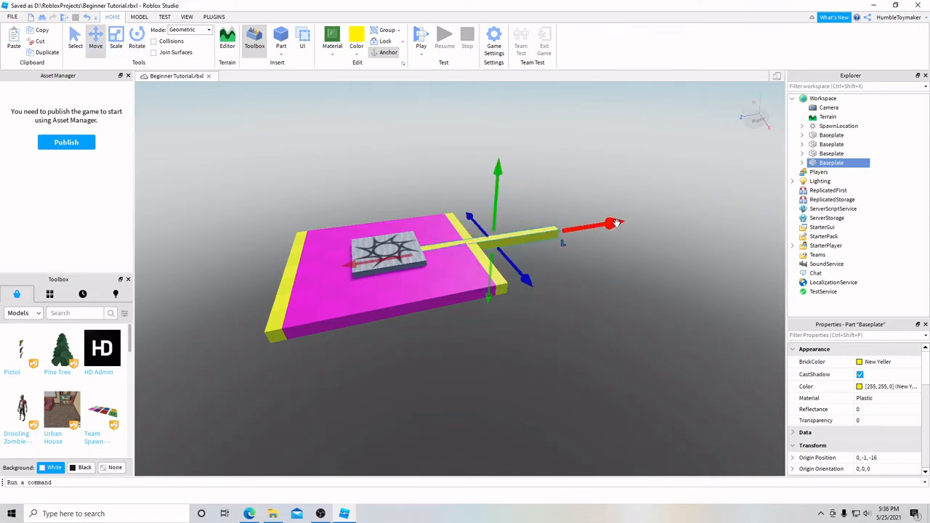
{"action": "left_click_drag", "start_coordinate": [614, 223], "coordinate": [526, 234]}
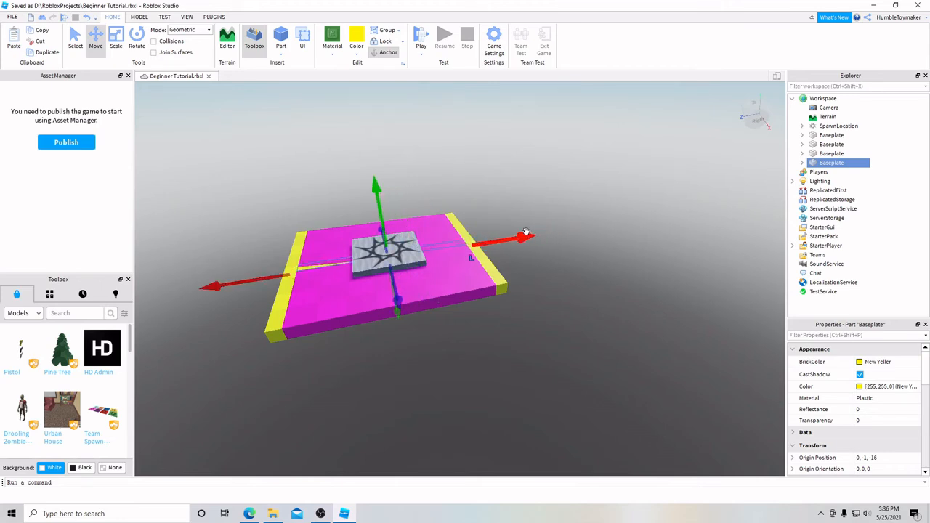
{"action": "left_click_drag", "start_coordinate": [401, 305], "coordinate": [413, 381]}
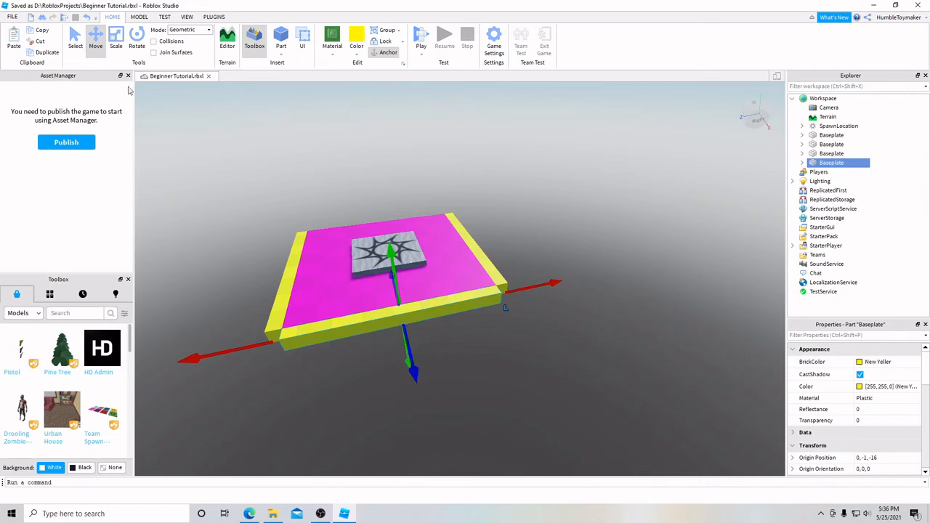
Step: Scale both ends of the rotated strip outward until they are flush with the outer sides of the adjoining yellow strips
{"action": "left_click", "coordinate": [116, 45]}
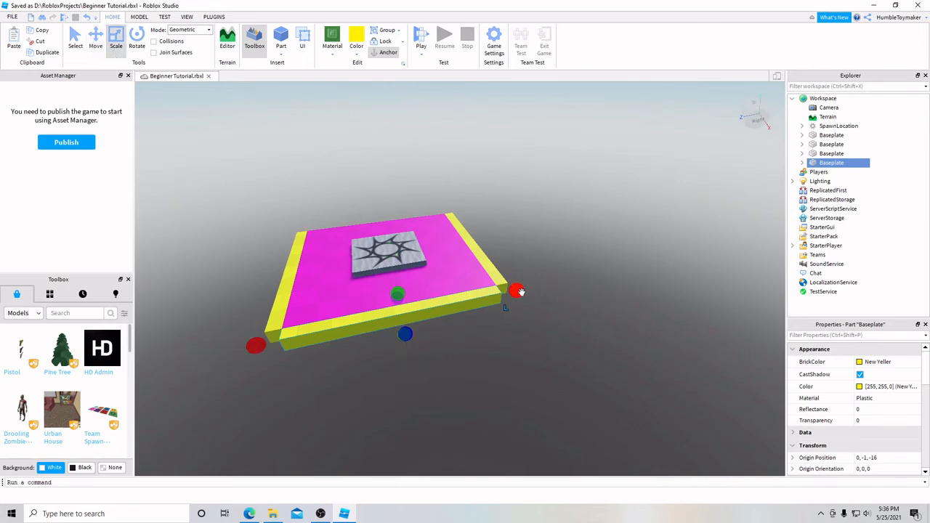
{"action": "left_click_drag", "start_coordinate": [528, 291], "coordinate": [525, 291]}
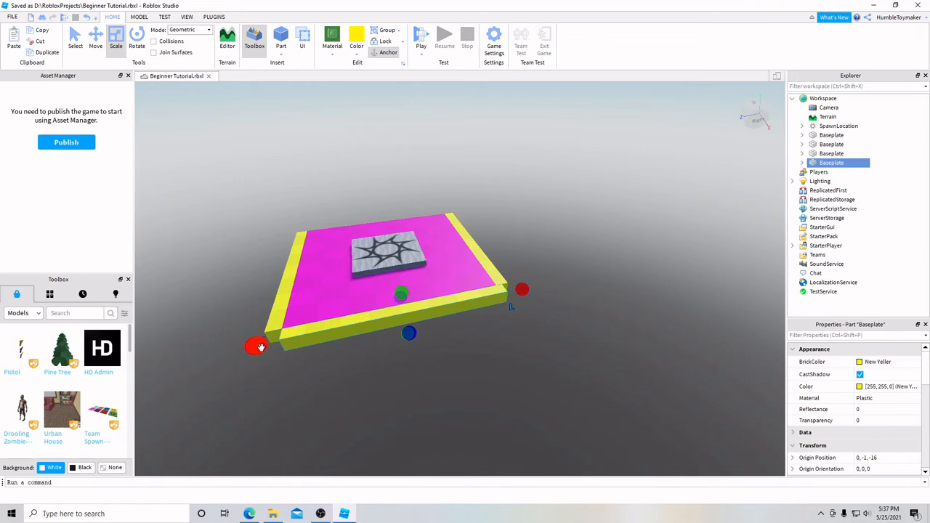
{"action": "left_click_drag", "start_coordinate": [258, 347], "coordinate": [236, 349]}
{"action": "left_click_drag", "start_coordinate": [523, 290], "coordinate": [529, 289]}
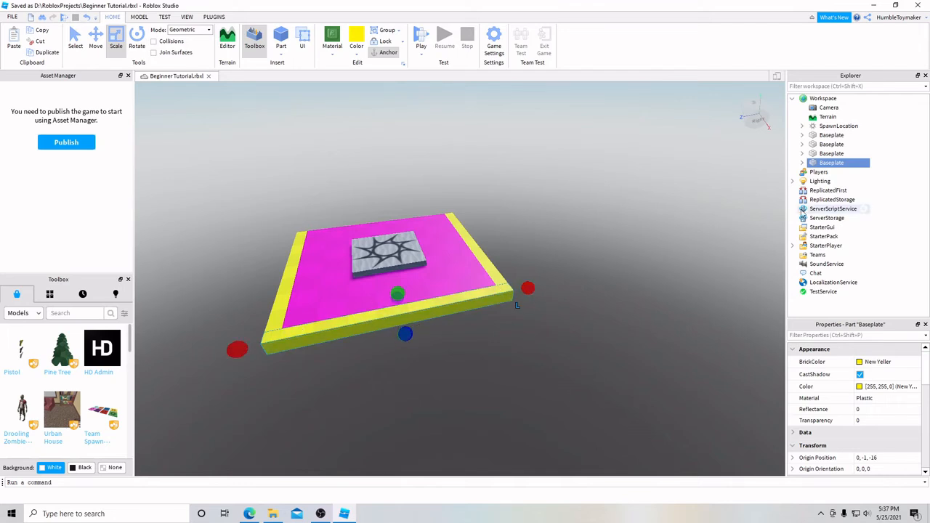
Step: Duplicate the lengthened strip and move the copy to the opposite open edge of the platform, at position -16, -1, 0
{"action": "right_click", "coordinate": [831, 164]}
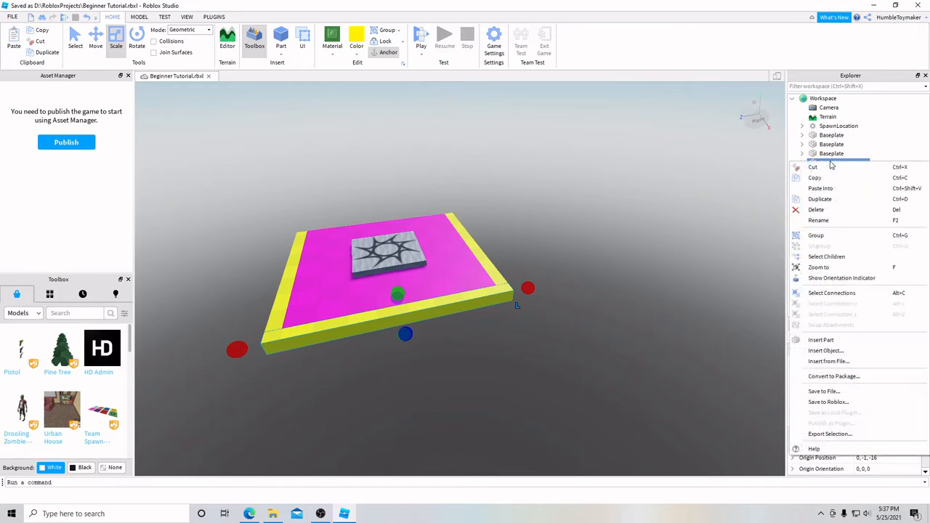
{"action": "left_click", "coordinate": [820, 199]}
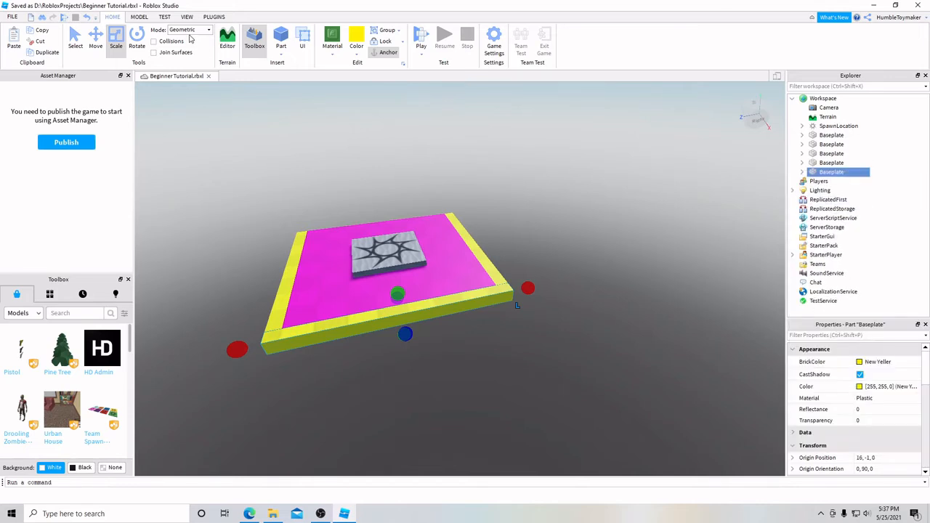
{"action": "left_click", "coordinate": [100, 40]}
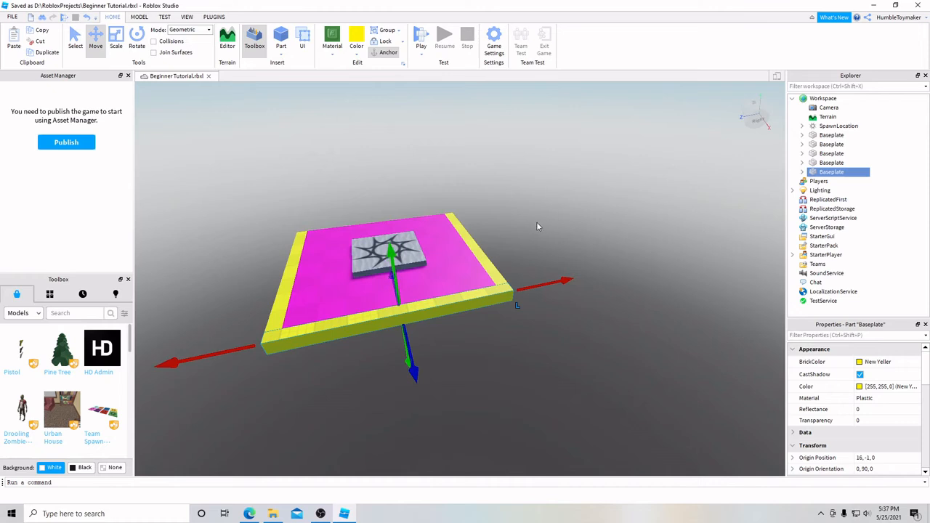
{"action": "right_click_drag", "start_coordinate": [508, 191], "coordinate": [506, 191]}
{"action": "scroll", "coordinate": [428, 258], "scroll_direction": "down", "scroll_amount": 4}
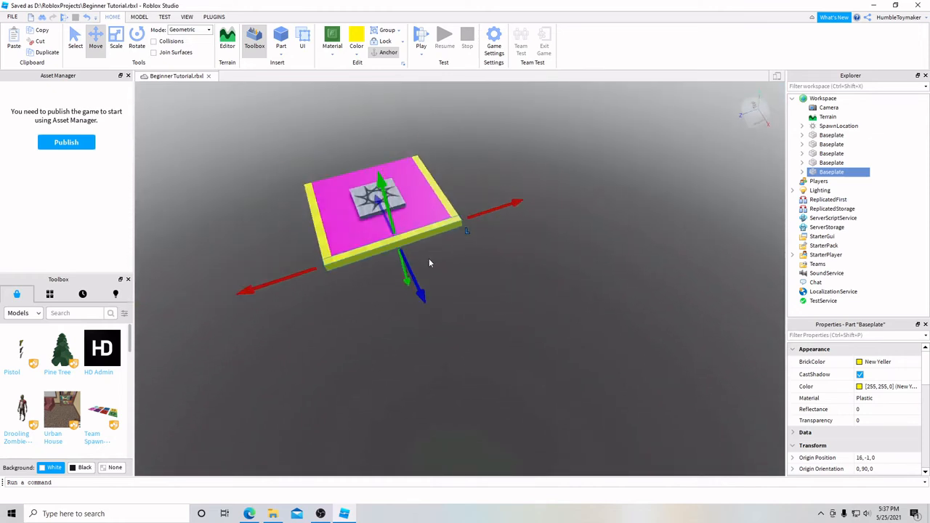
{"action": "middle_click_drag", "start_coordinate": [330, 147], "coordinate": [416, 282]}
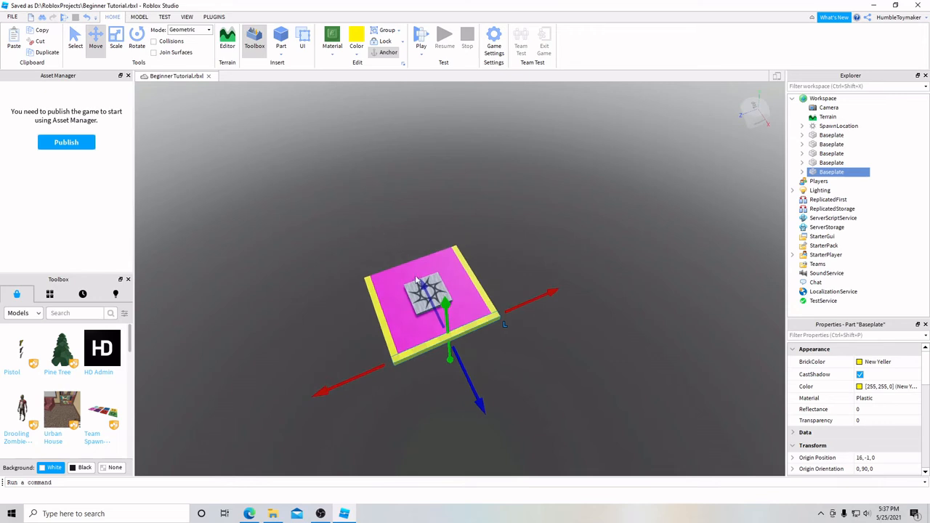
{"action": "left_click_drag", "start_coordinate": [423, 282], "coordinate": [400, 211]}
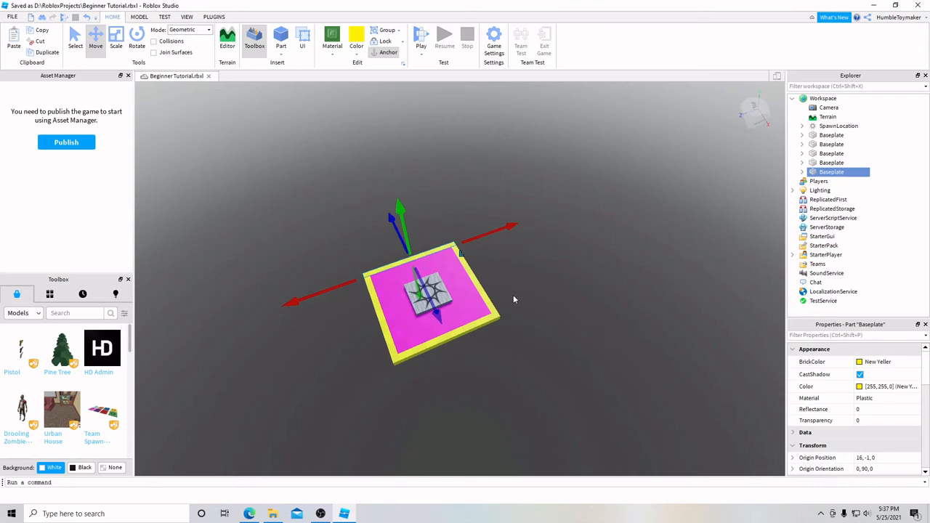
{"action": "right_click_drag", "start_coordinate": [516, 333], "coordinate": [513, 333]}
{"action": "scroll", "coordinate": [513, 335], "scroll_direction": "down", "scroll_amount": 2}
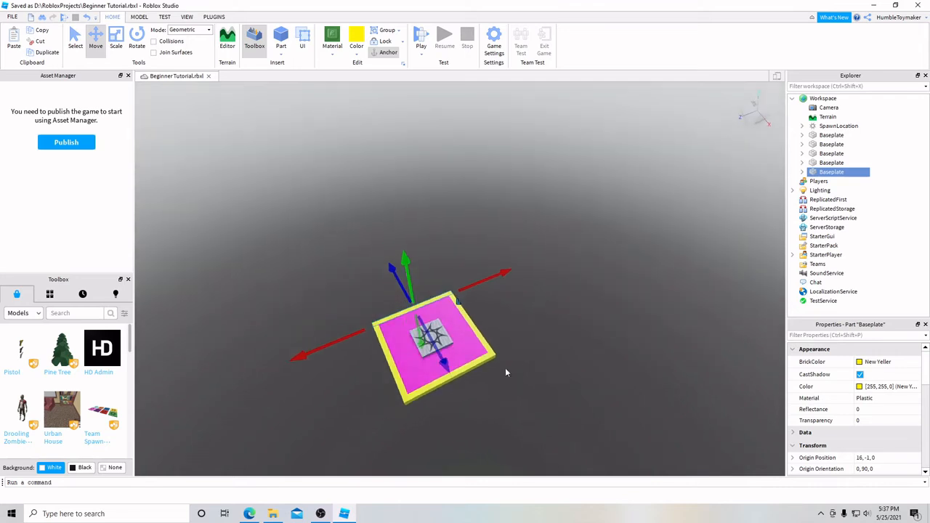
{"action": "middle_click_drag", "start_coordinate": [505, 367], "coordinate": [527, 291]}
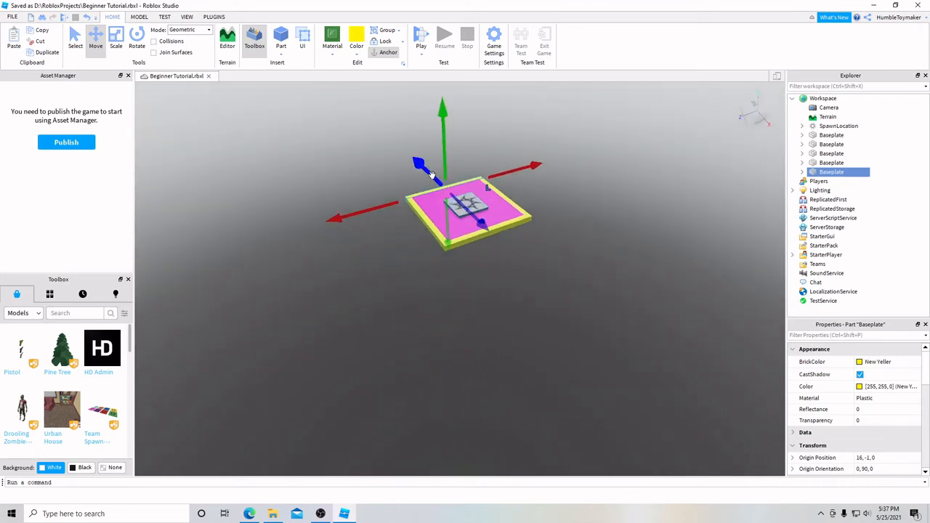
{"action": "scroll", "coordinate": [479, 190], "scroll_direction": "up", "scroll_amount": 3}
{"action": "scroll", "coordinate": [479, 190], "scroll_direction": "up", "scroll_amount": 2}
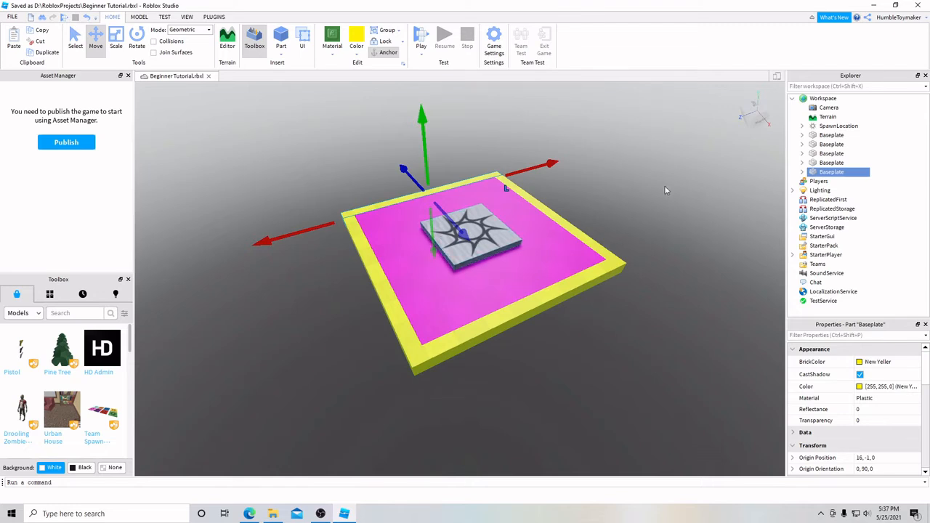
Step: Color the SpawnLocation Hot pink
{"action": "left_click", "coordinate": [835, 126]}
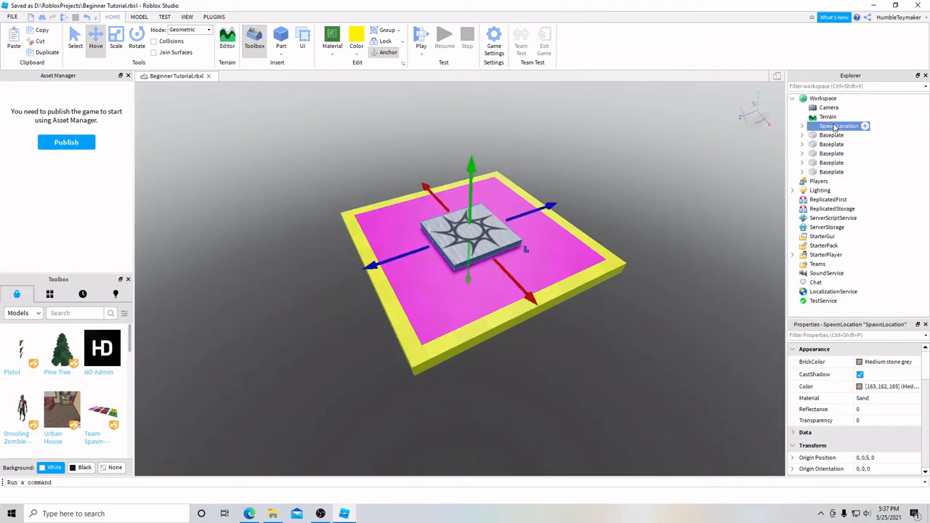
{"action": "left_click", "coordinate": [356, 58]}
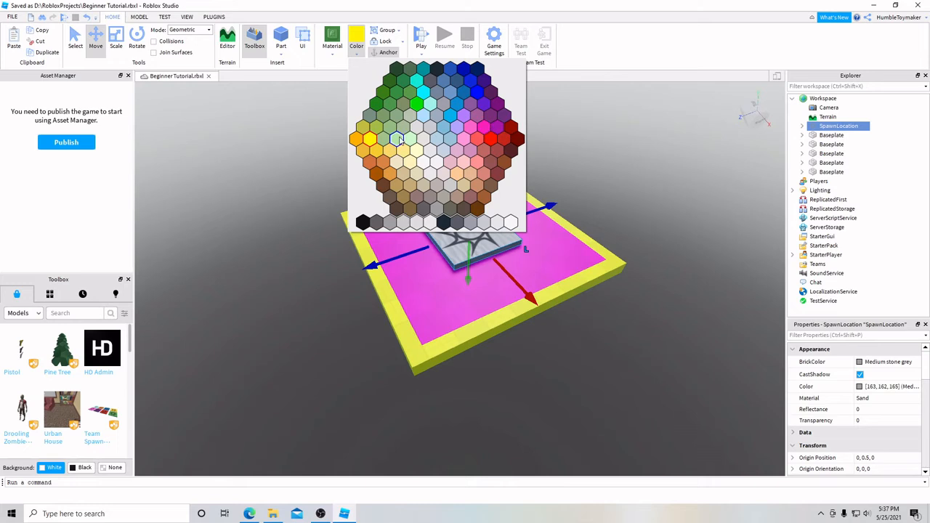
{"action": "left_click", "coordinate": [485, 132]}
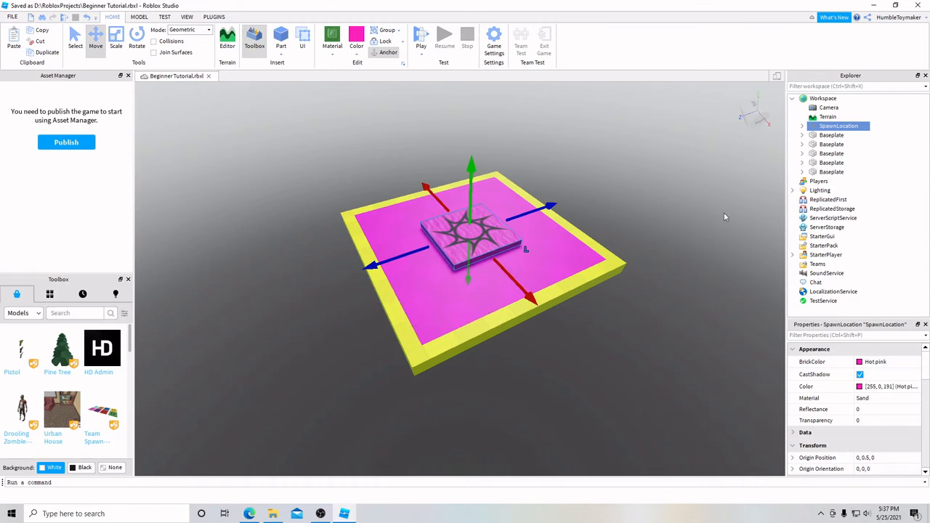
Step: Delete the Texture inside the main magenta Baseplate
{"action": "left_click", "coordinate": [802, 135]}
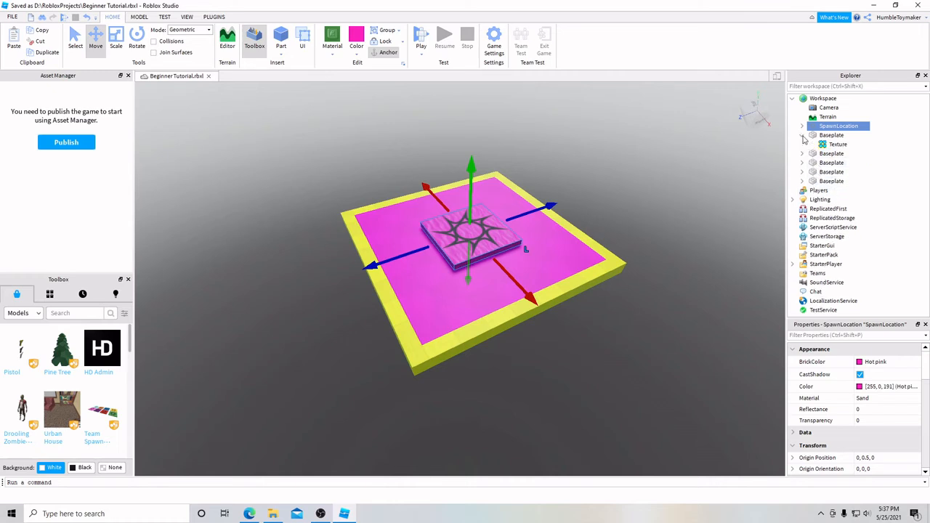
{"action": "left_click", "coordinate": [837, 145]}
{"action": "right_click", "coordinate": [835, 145]}
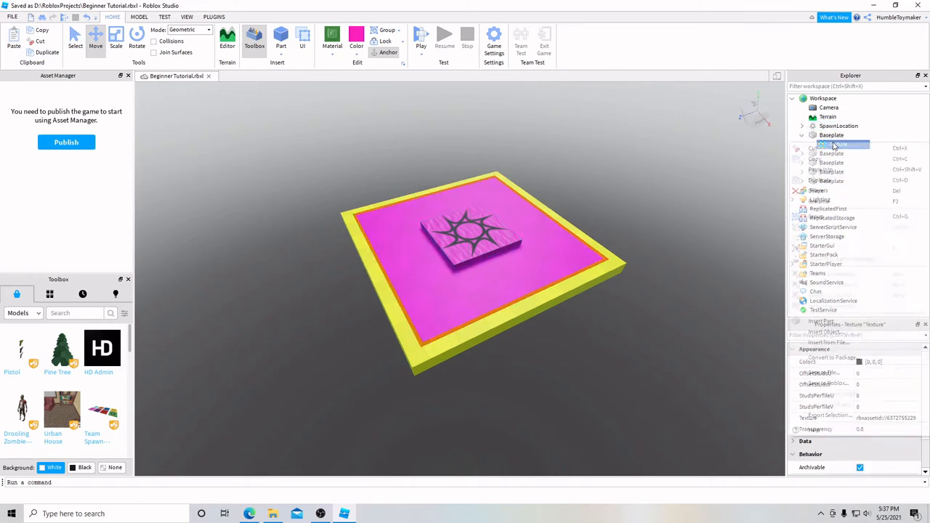
{"action": "left_click", "coordinate": [833, 191]}
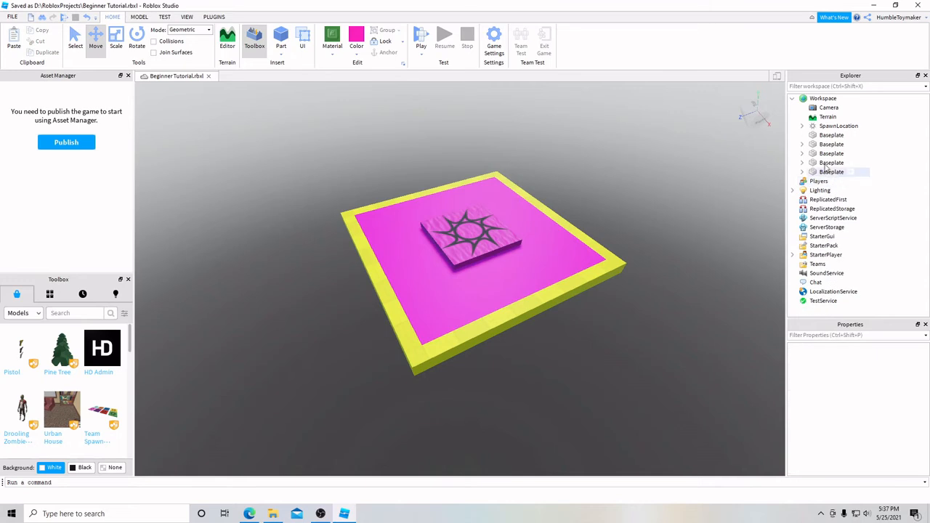
Step: Delete the Texture objects inside the yellow border strips' Baseplate parts
{"action": "left_click", "coordinate": [802, 144]}
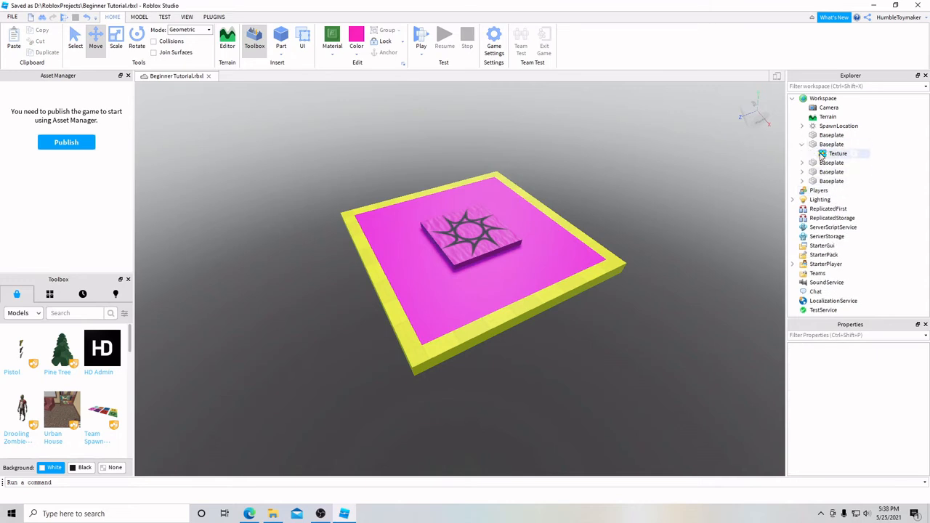
{"action": "left_click", "coordinate": [832, 153]}
{"action": "right_click", "coordinate": [832, 153]}
{"action": "left_click", "coordinate": [833, 203]}
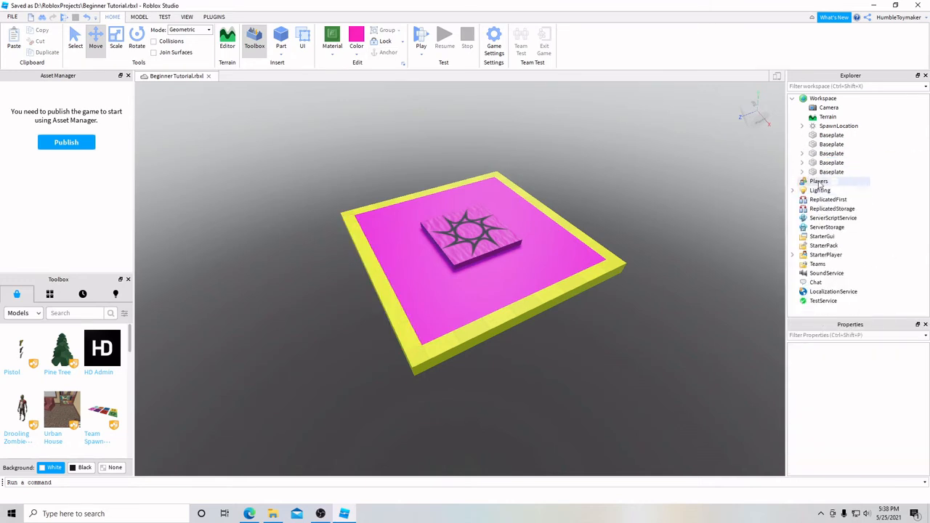
{"action": "left_click", "coordinate": [803, 163]}
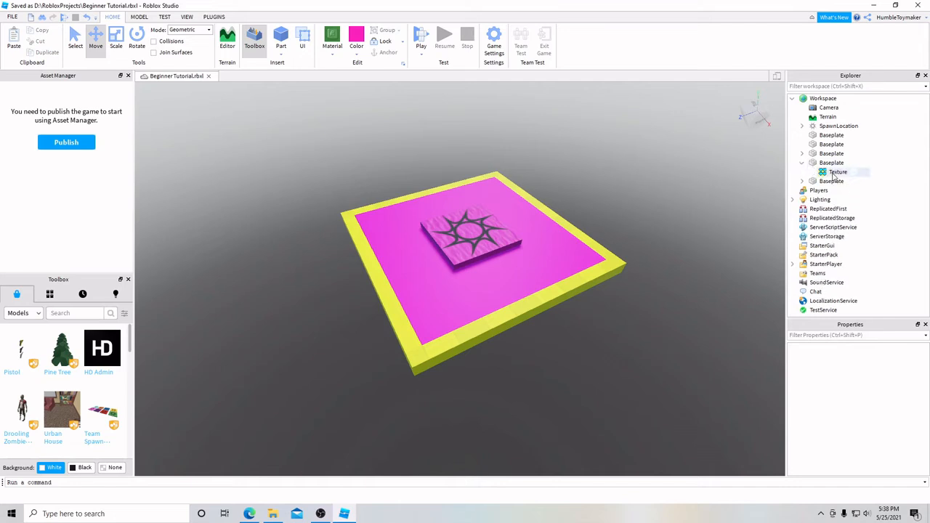
{"action": "left_click", "coordinate": [837, 171]}
{"action": "right_click", "coordinate": [837, 171]}
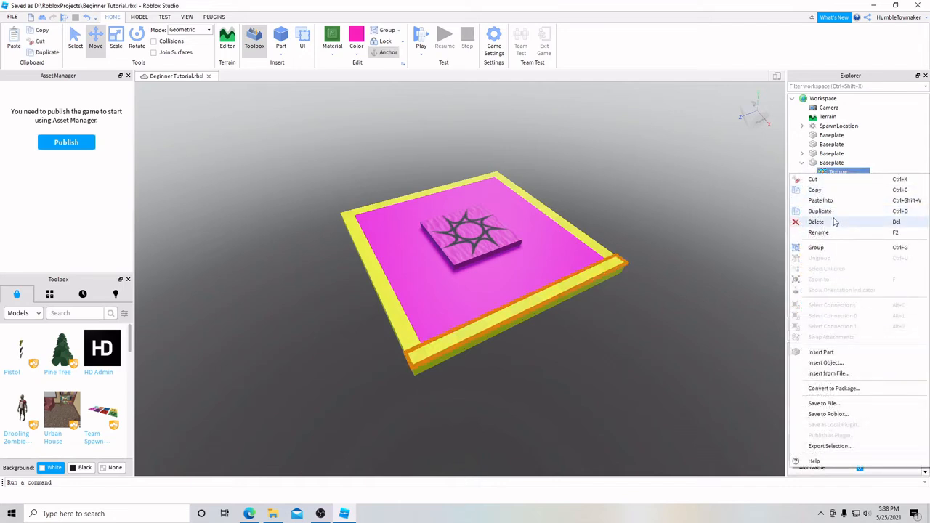
{"action": "left_click", "coordinate": [834, 221]}
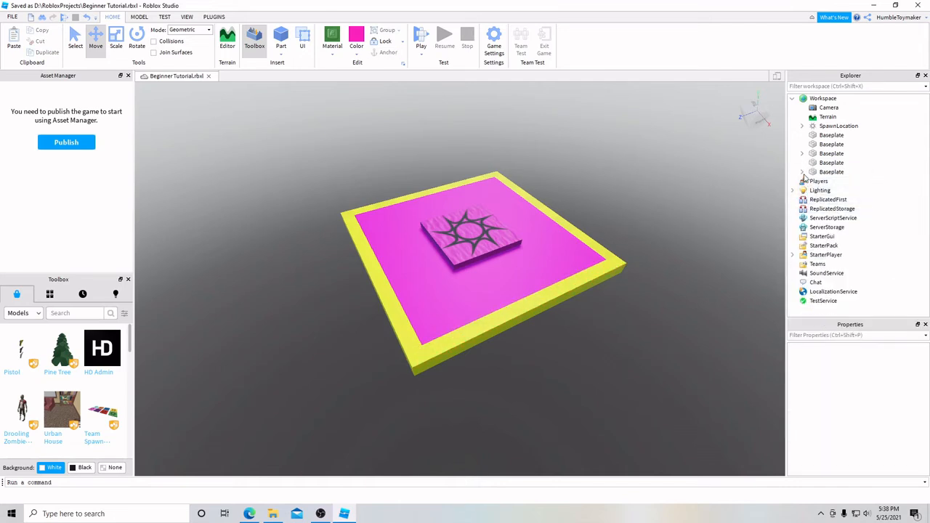
{"action": "left_click", "coordinate": [802, 172]}
{"action": "left_click", "coordinate": [835, 181]}
{"action": "right_click", "coordinate": [835, 181]}
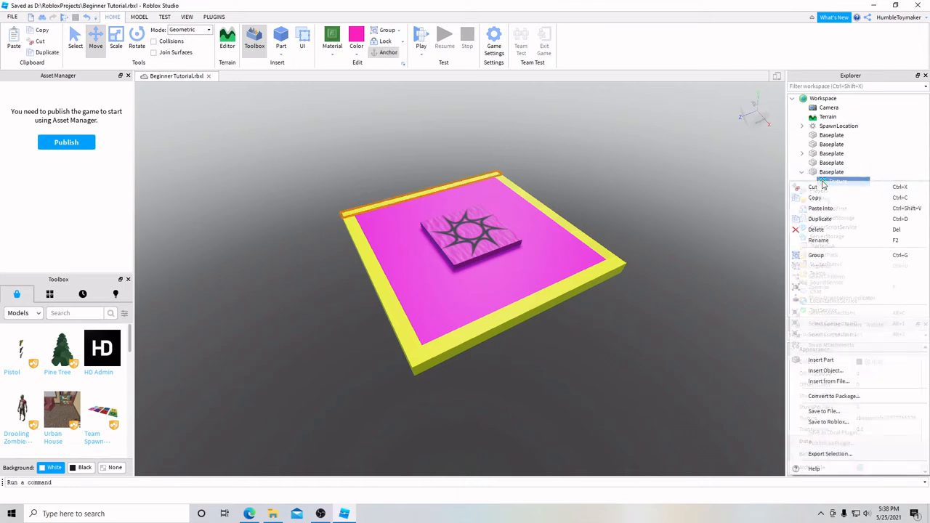
{"action": "left_click", "coordinate": [825, 231]}
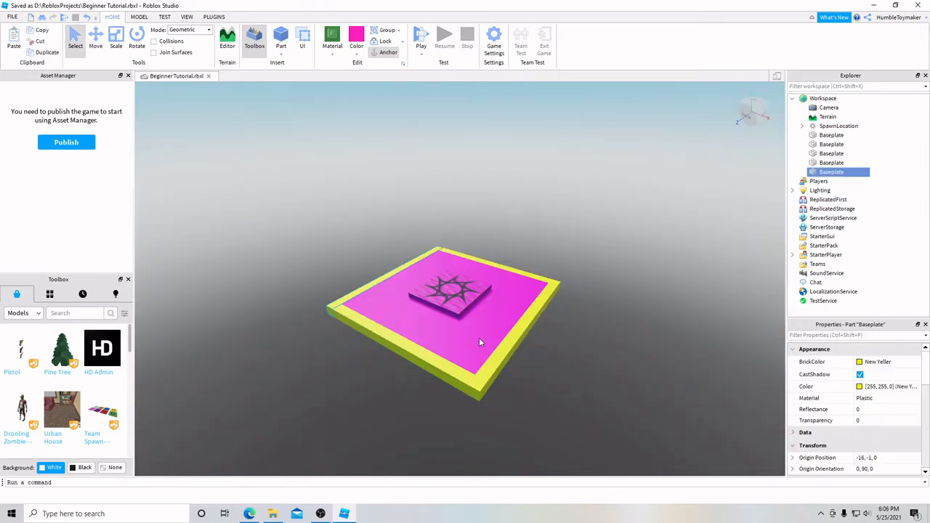
Step: Turn off Anchored for the main hot pink Baseplate, run a playtest from the spawn platform, and end it
{"action": "left_click", "coordinate": [831, 136]}
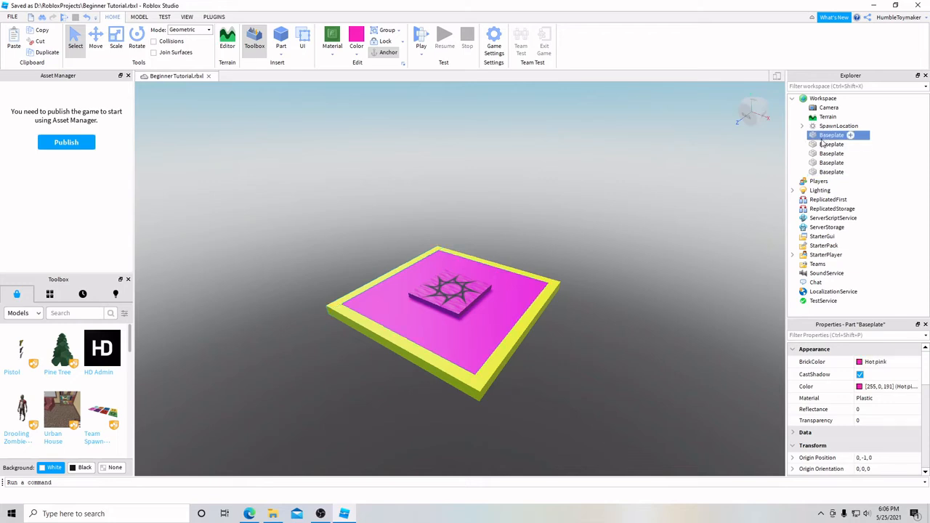
{"action": "left_click", "coordinate": [96, 36]}
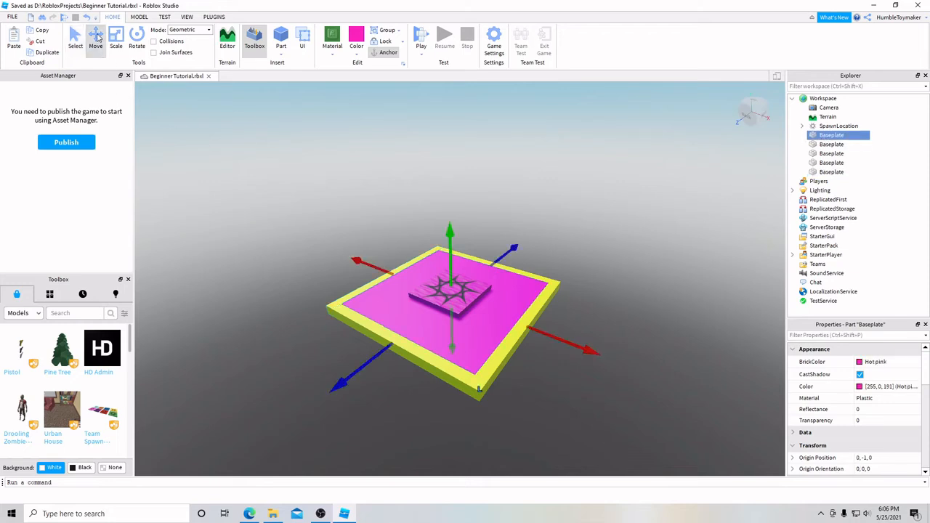
{"action": "left_click", "coordinate": [76, 36]}
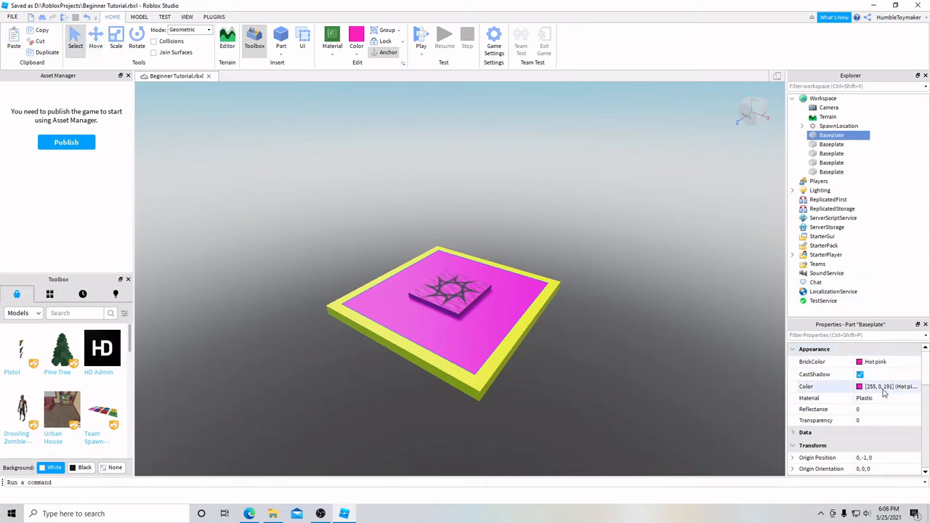
{"action": "scroll", "coordinate": [884, 393], "scroll_direction": "down", "scroll_amount": 5}
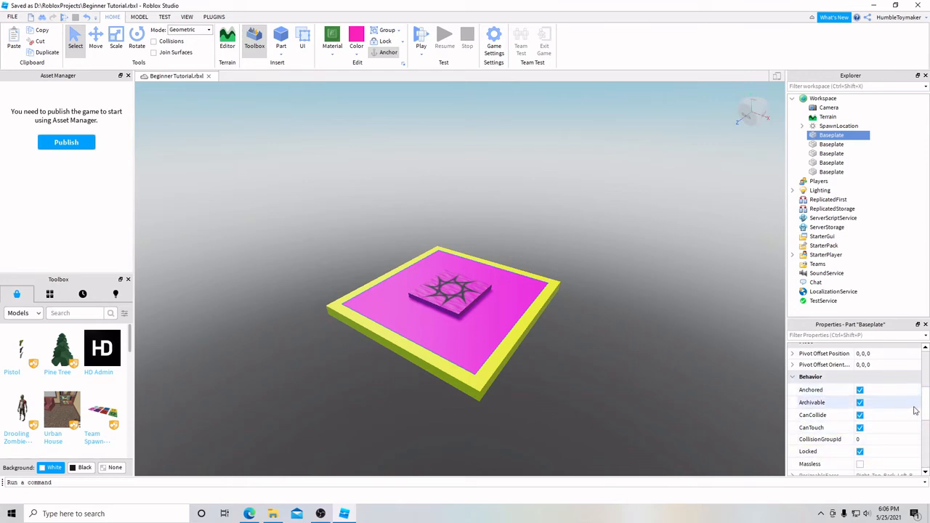
{"action": "mouse_move", "coordinate": [819, 391]}
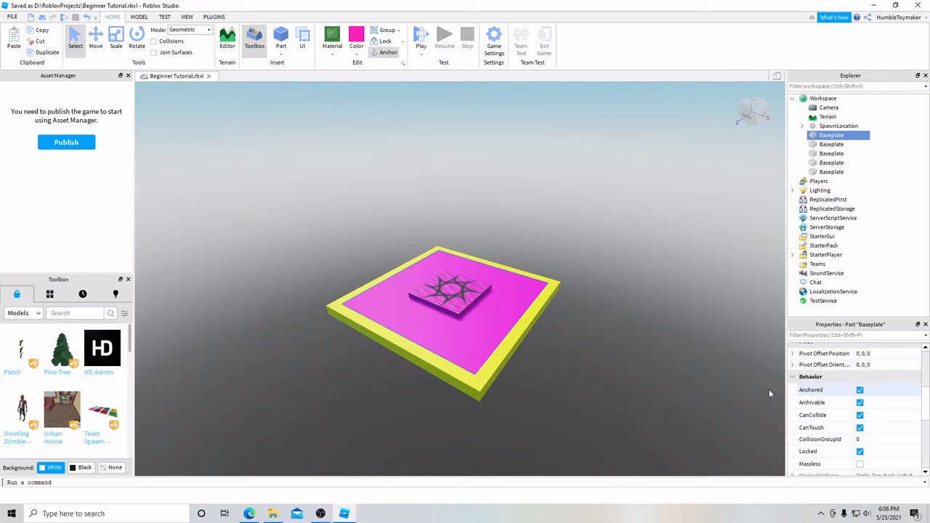
{"action": "left_click", "coordinate": [860, 391]}
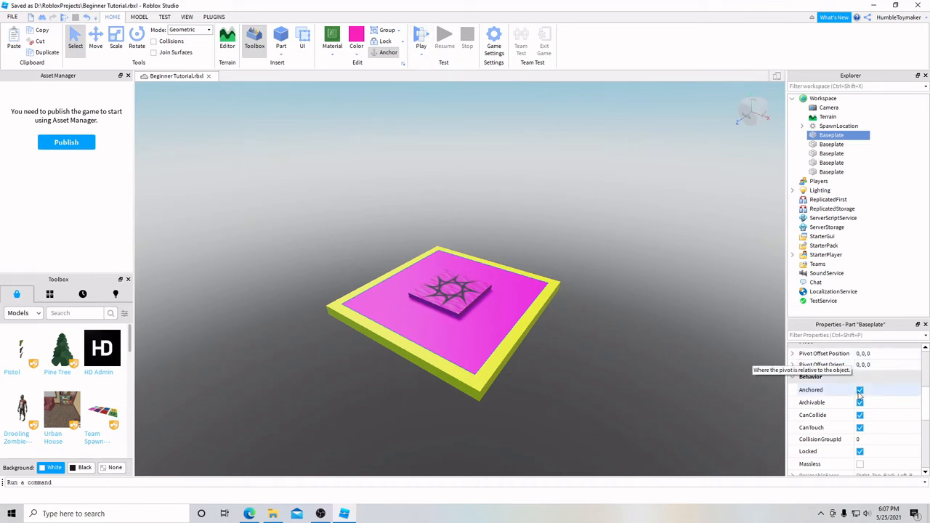
{"action": "left_click", "coordinate": [859, 391]}
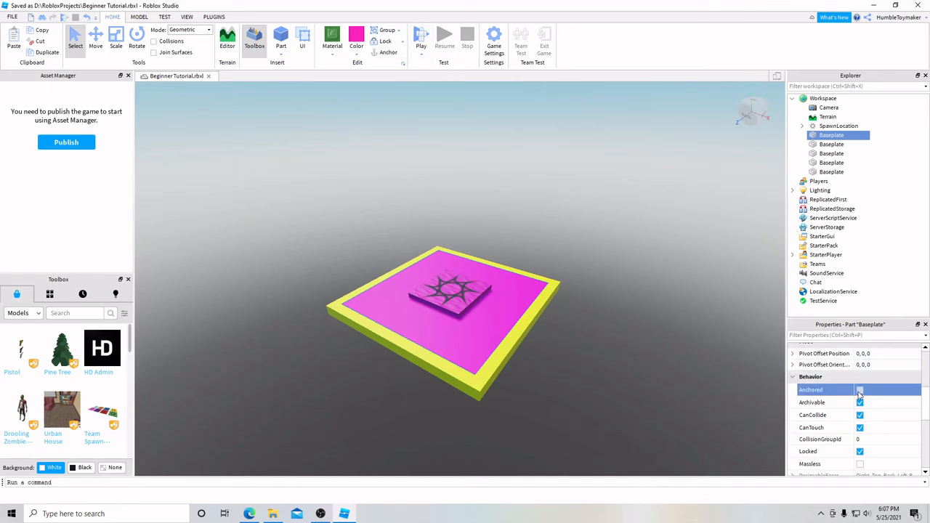
{"action": "left_click", "coordinate": [422, 38]}
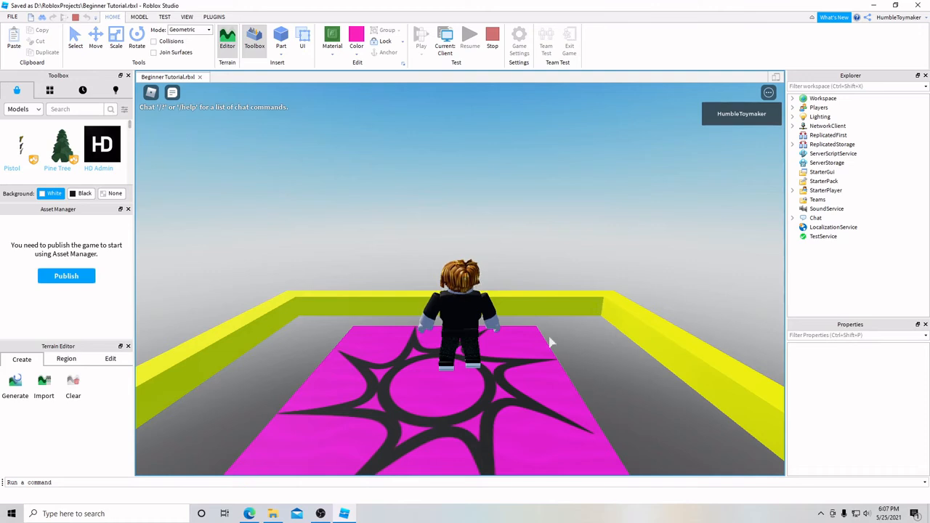
{"action": "left_click", "coordinate": [493, 45]}
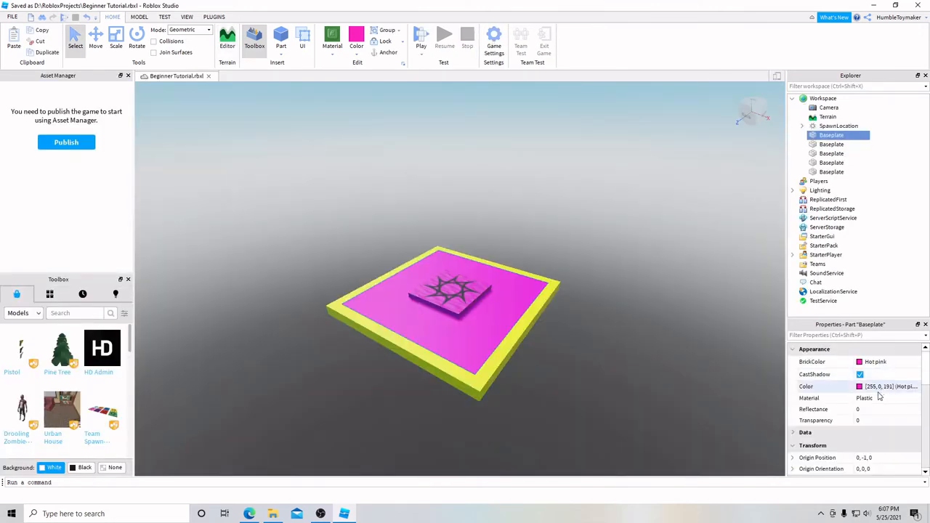
Step: Turn Anchored on for the main hot pink Baseplate and run another playtest, ending it after checking the floor
{"action": "scroll", "coordinate": [878, 393], "scroll_direction": "down", "scroll_amount": 2}
{"action": "scroll", "coordinate": [878, 396], "scroll_direction": "down", "scroll_amount": 1}
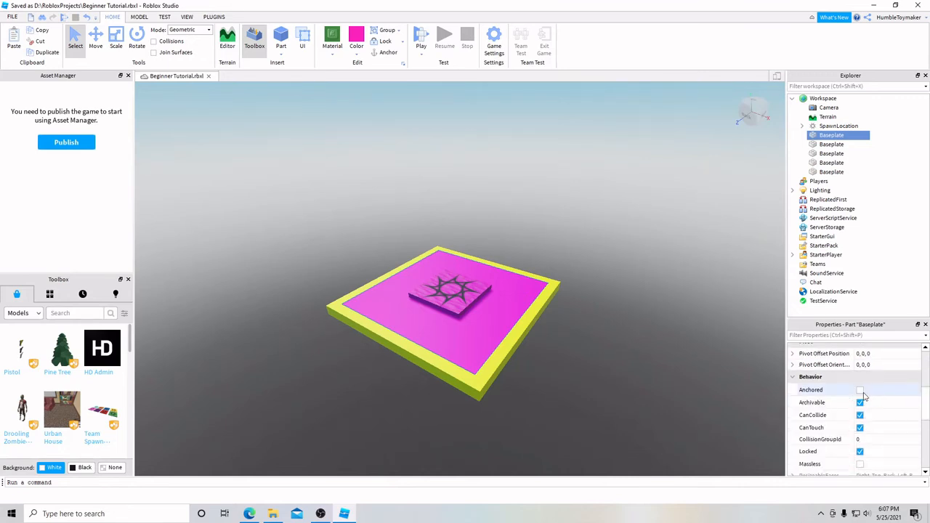
{"action": "left_click", "coordinate": [860, 391]}
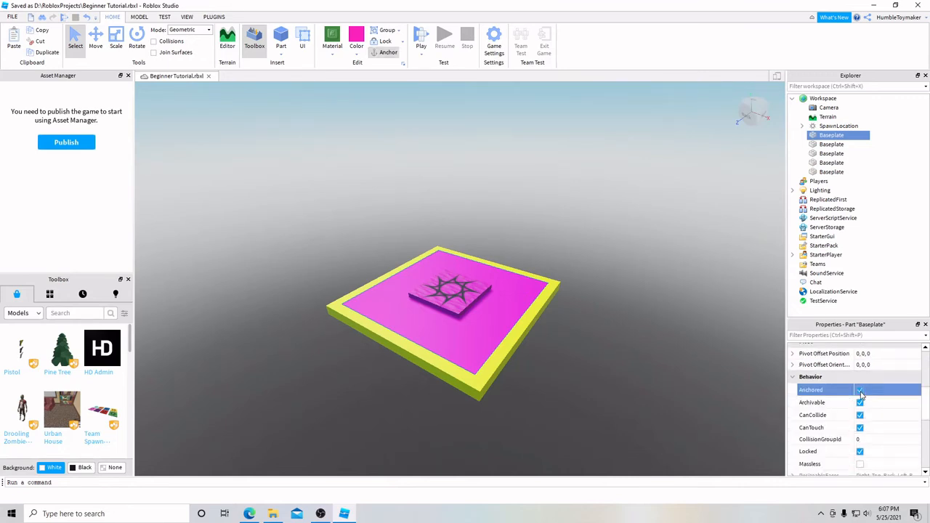
{"action": "left_click", "coordinate": [421, 38]}
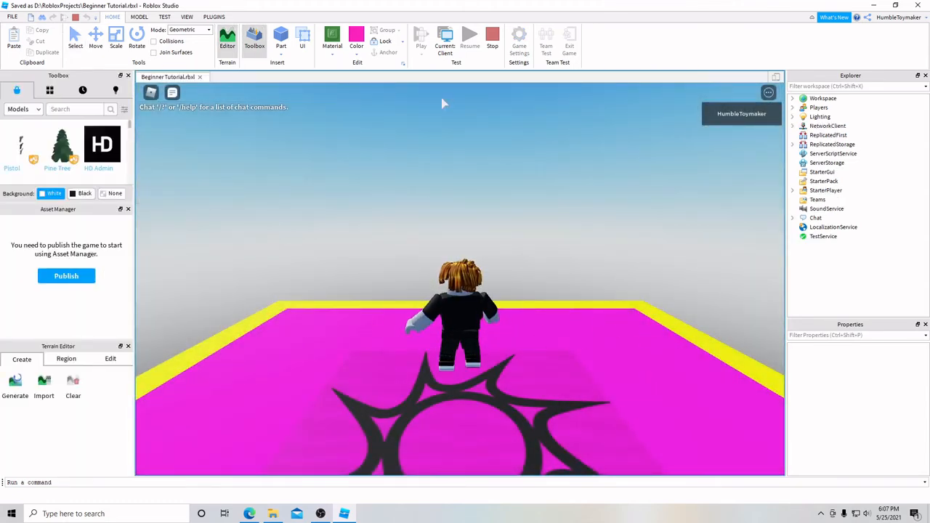
{"action": "left_click", "coordinate": [492, 39]}
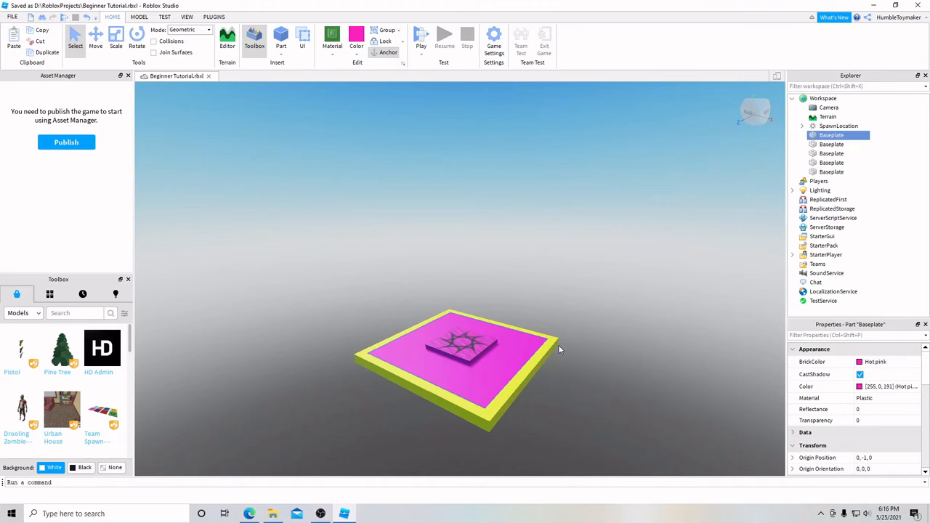
Step: Examine the bordered spawn platform from its back, front and corner sides
{"action": "left_click", "coordinate": [753, 119]}
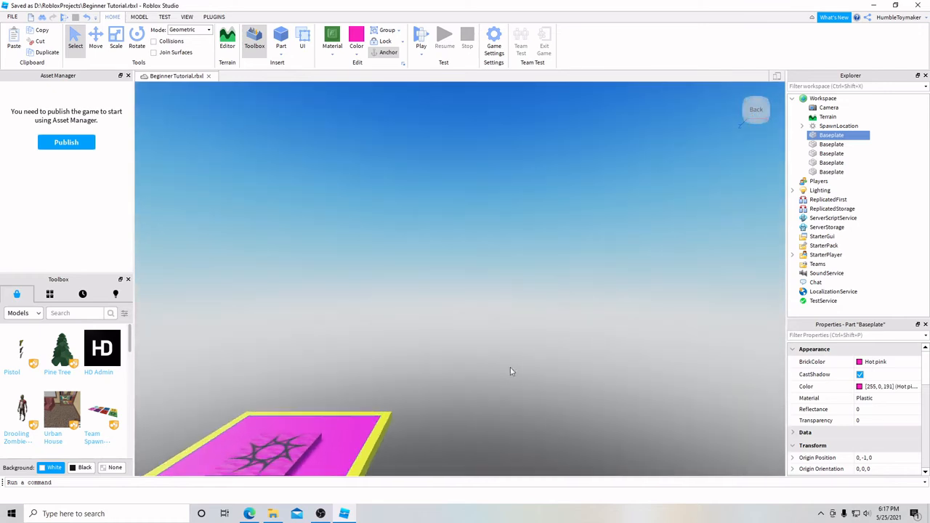
{"action": "scroll", "coordinate": [462, 397], "scroll_direction": "down", "scroll_amount": 1}
{"action": "right_click_drag", "start_coordinate": [461, 397], "coordinate": [462, 397]}
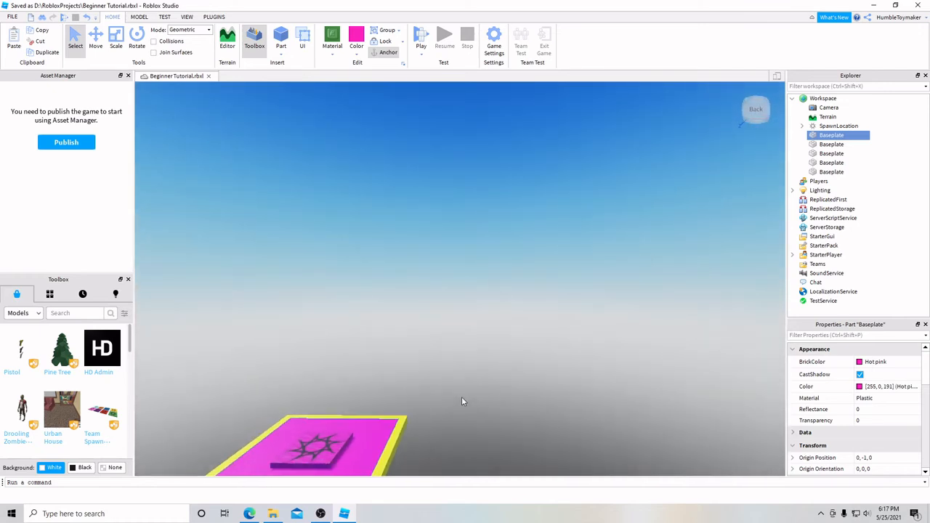
{"action": "middle_click_drag", "start_coordinate": [462, 397], "coordinate": [514, 397]}
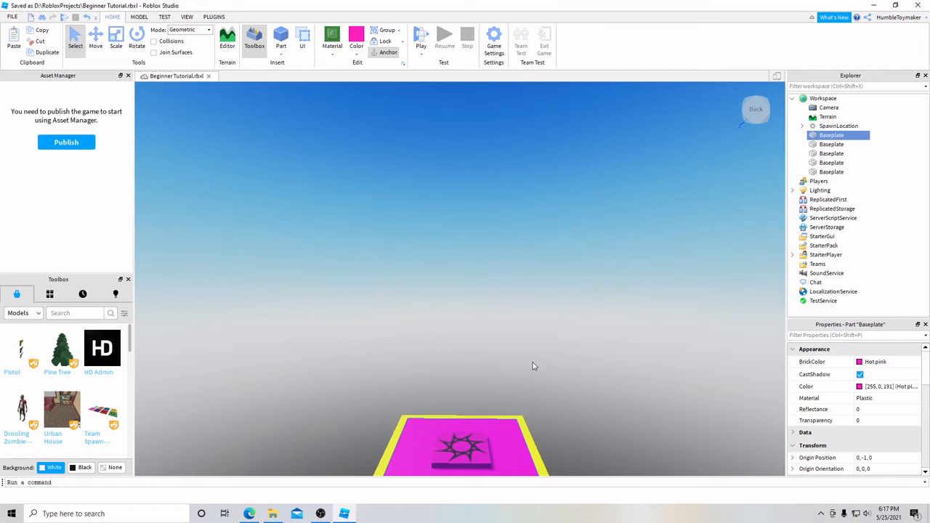
{"action": "middle_click_drag", "start_coordinate": [532, 365], "coordinate": [542, 317]}
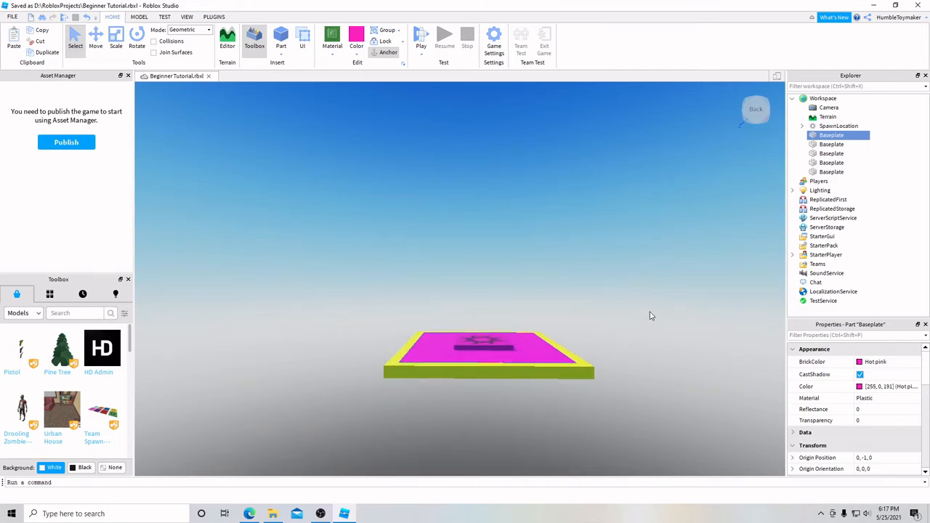
{"action": "right_click_drag", "start_coordinate": [650, 312], "coordinate": [650, 312]}
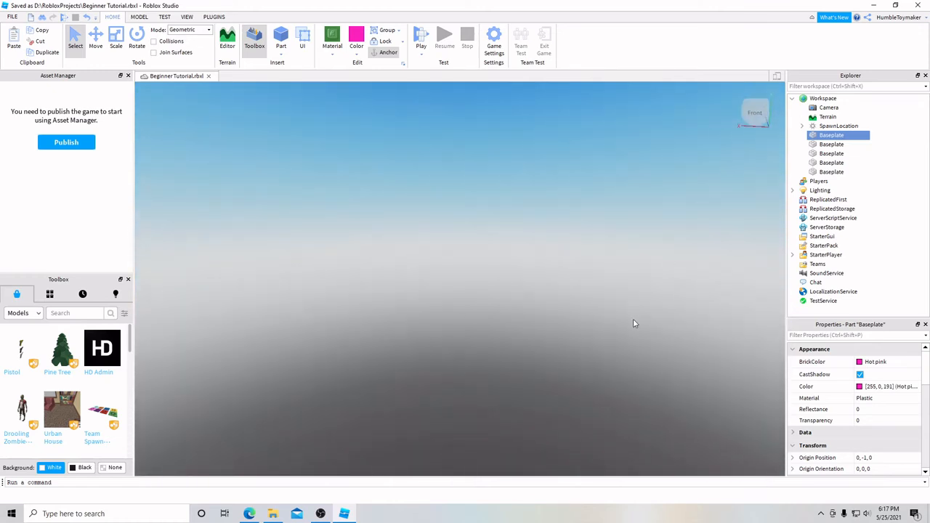
{"action": "scroll", "coordinate": [632, 319], "scroll_direction": "down", "scroll_amount": 5}
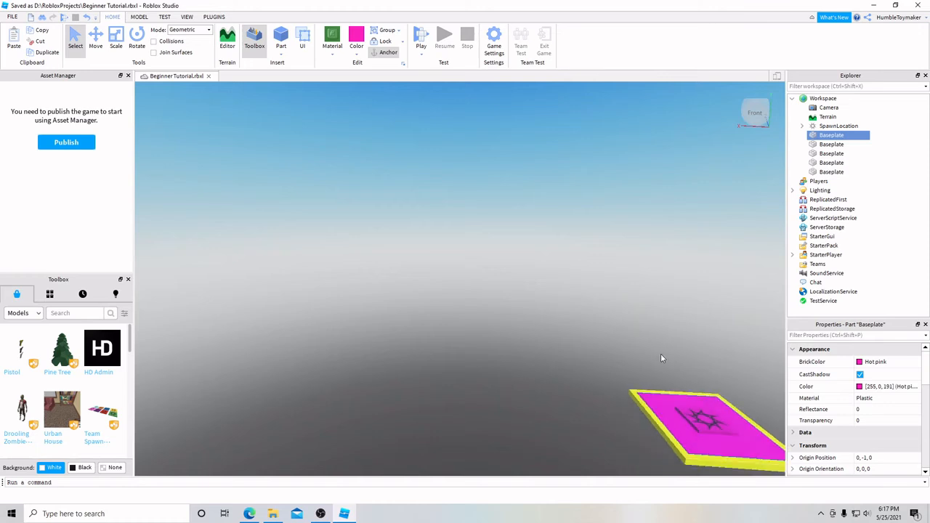
{"action": "middle_click_drag", "start_coordinate": [668, 408], "coordinate": [557, 391]}
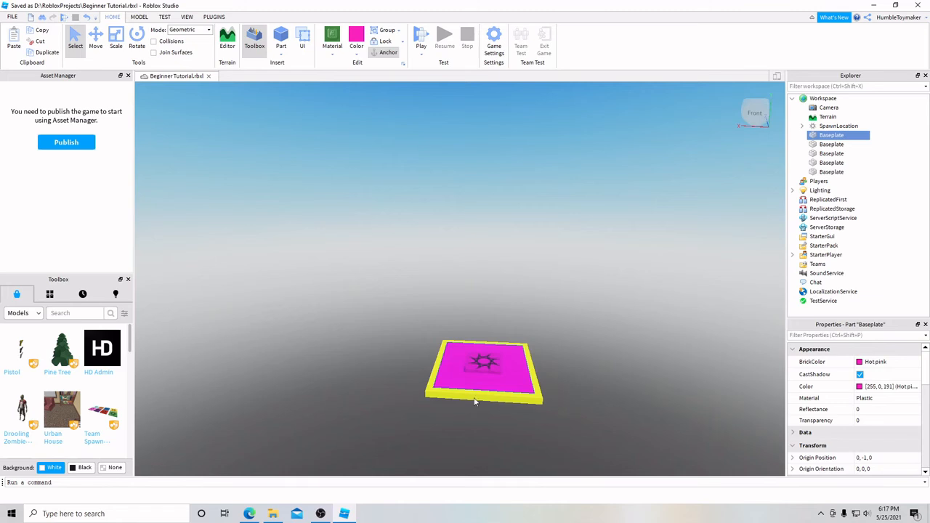
{"action": "middle_click_drag", "start_coordinate": [500, 420], "coordinate": [508, 404]}
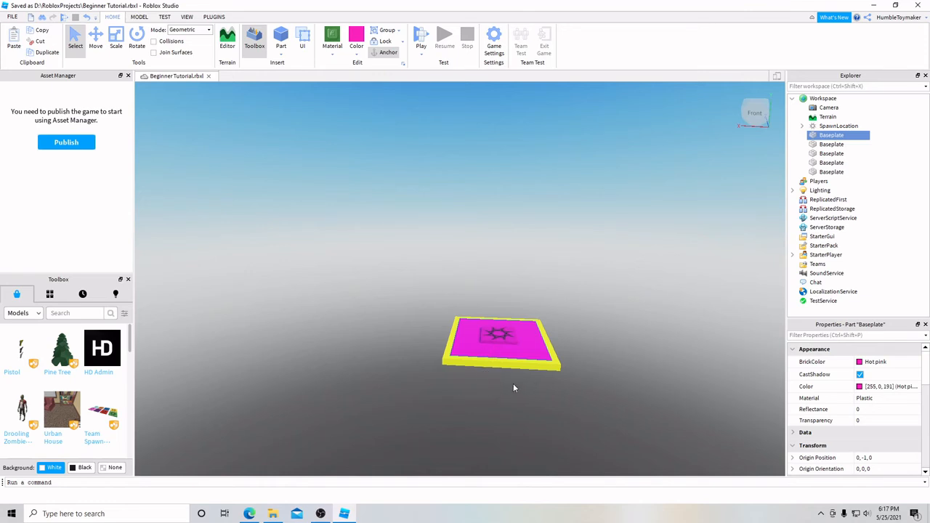
{"action": "right_click_drag", "start_coordinate": [513, 383], "coordinate": [508, 384]}
{"action": "middle_click_drag", "start_coordinate": [508, 383], "coordinate": [607, 390]}
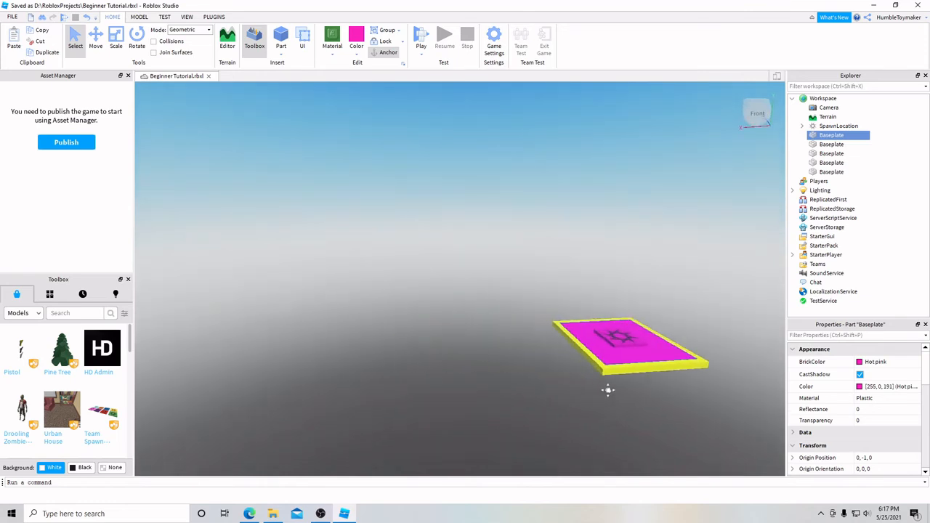
{"action": "right_click_drag", "start_coordinate": [607, 390], "coordinate": [483, 412]}
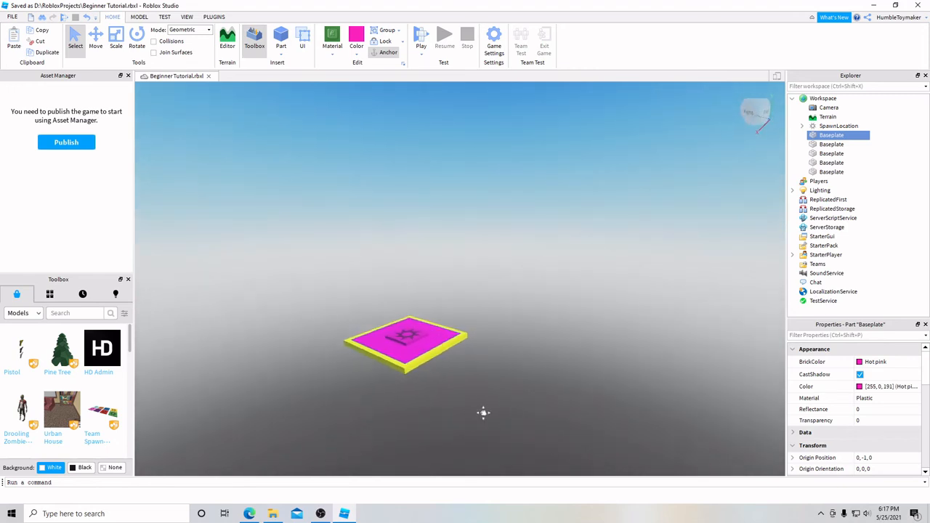
{"action": "middle_click_drag", "start_coordinate": [483, 413], "coordinate": [582, 396]}
{"action": "middle_click_drag", "start_coordinate": [616, 368], "coordinate": [615, 413]}
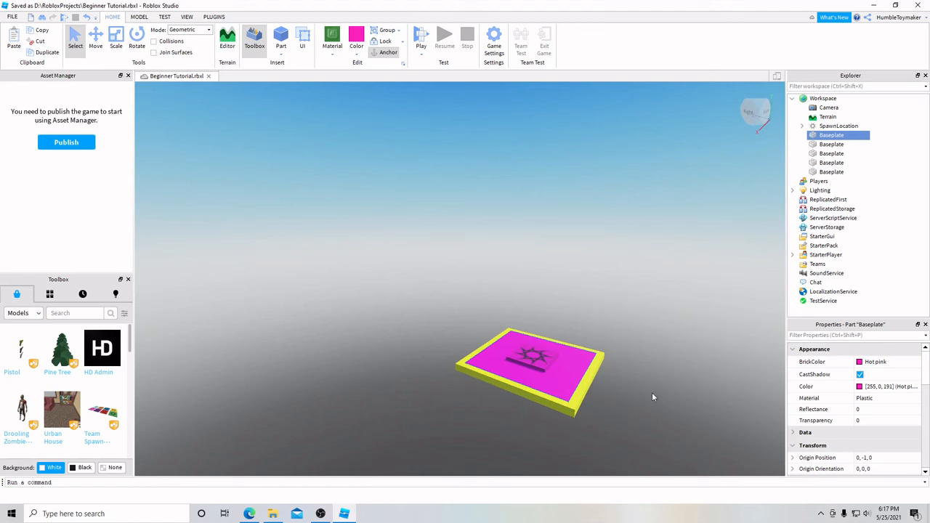
{"action": "middle_click_drag", "start_coordinate": [680, 416], "coordinate": [676, 404]}
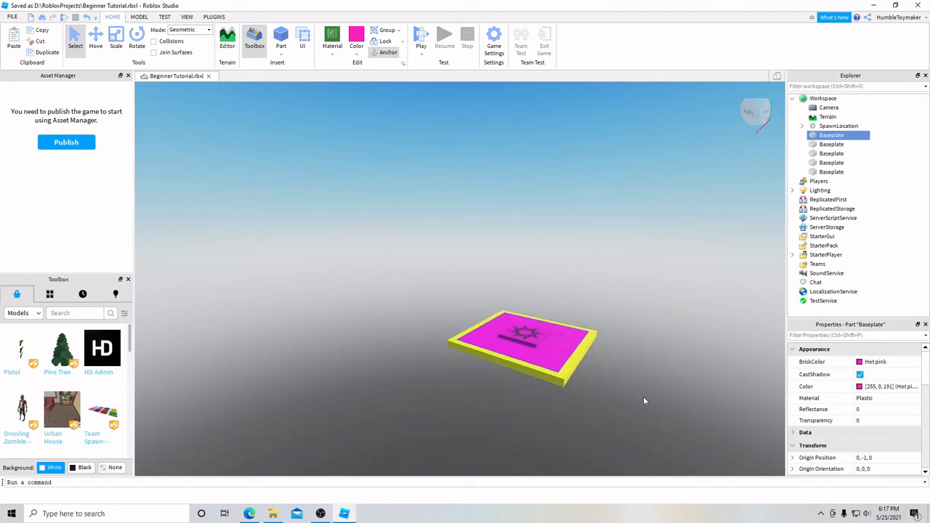
Step: Duplicate the yellow border strip at 0, -1, -16 and move the copy outward along Z, clear of the platform's edge
{"action": "left_click", "coordinate": [576, 367]}
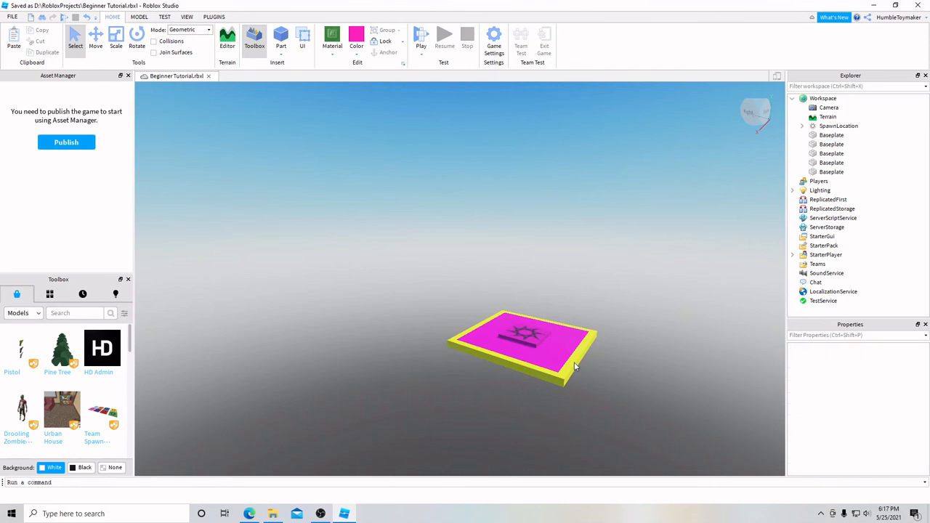
{"action": "left_click", "coordinate": [836, 172]}
{"action": "left_click", "coordinate": [841, 145]}
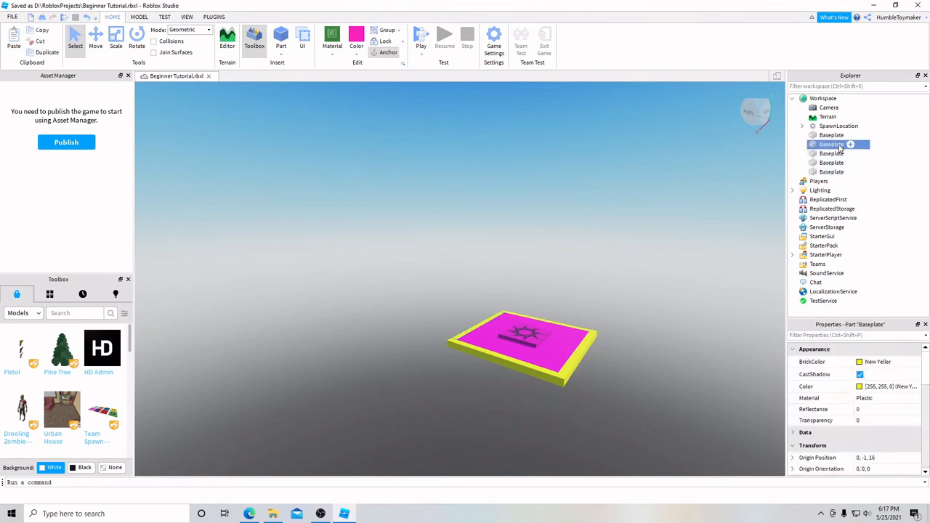
{"action": "left_click", "coordinate": [837, 154]}
{"action": "left_click", "coordinate": [836, 163]}
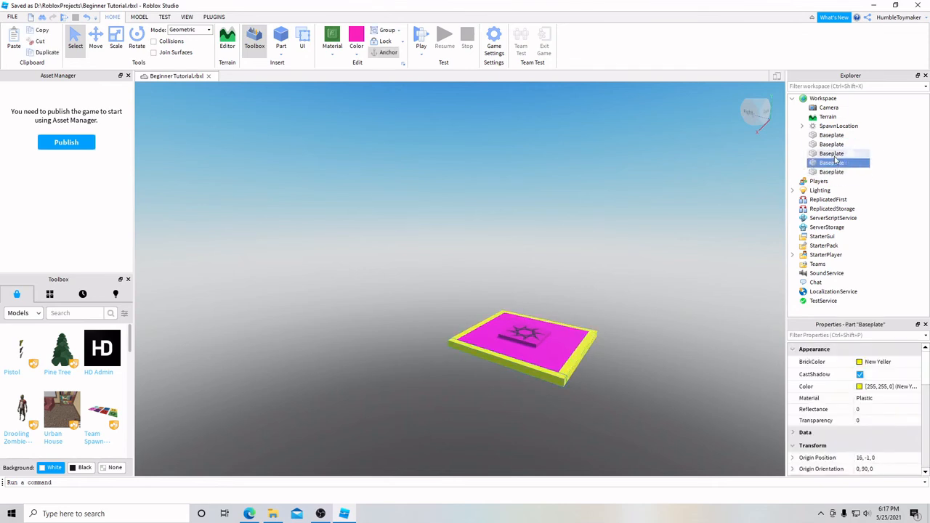
{"action": "left_click", "coordinate": [835, 154]}
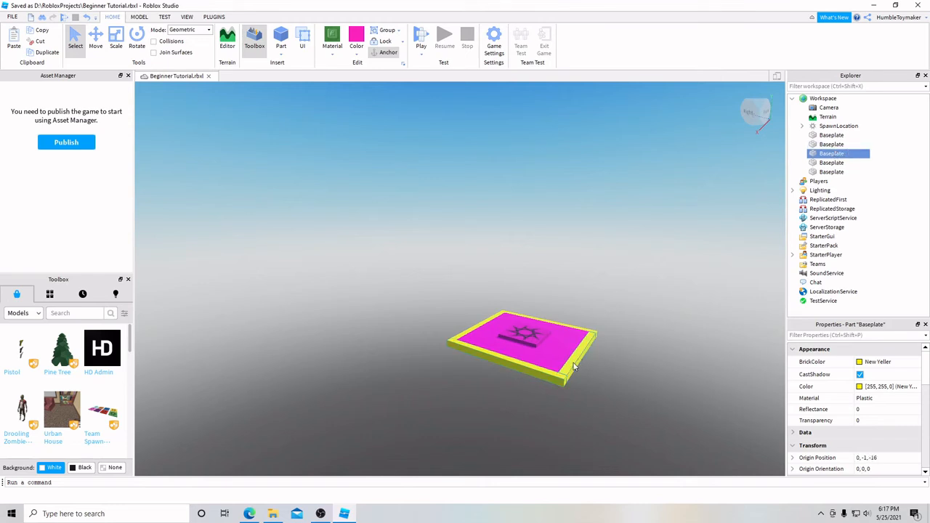
{"action": "right_click", "coordinate": [837, 156]}
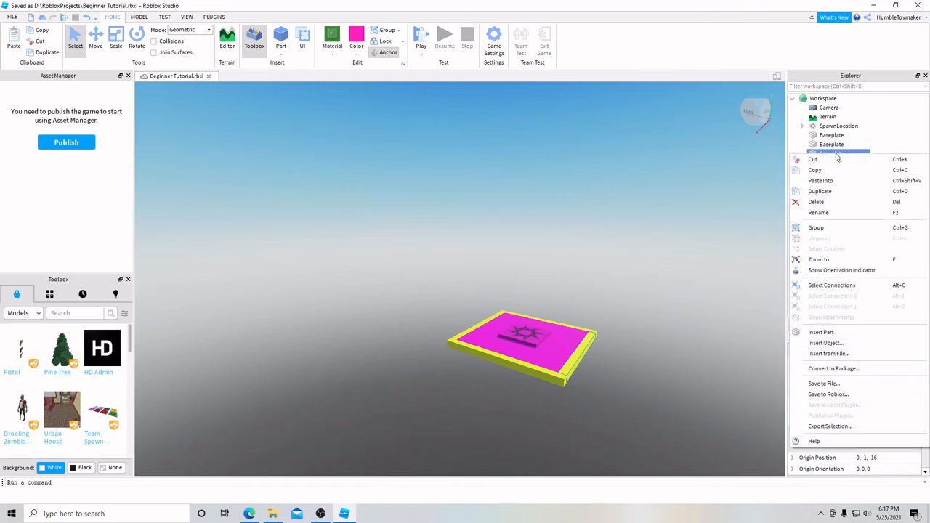
{"action": "left_click", "coordinate": [832, 194]}
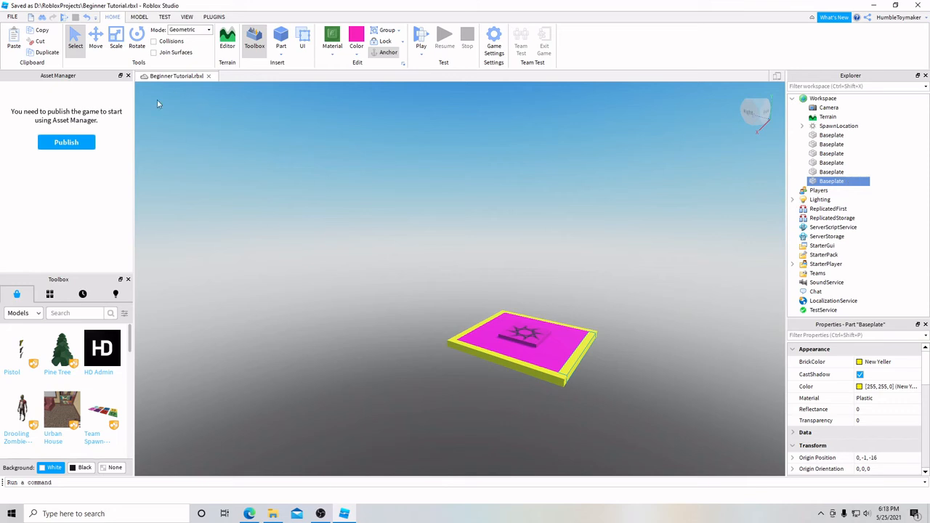
{"action": "left_click", "coordinate": [95, 40]}
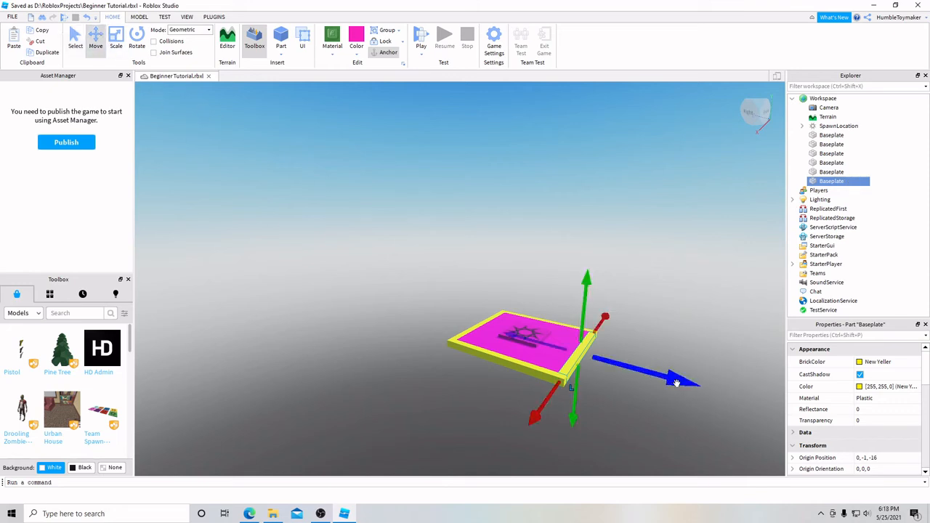
{"action": "left_click_drag", "start_coordinate": [676, 383], "coordinate": [704, 389]}
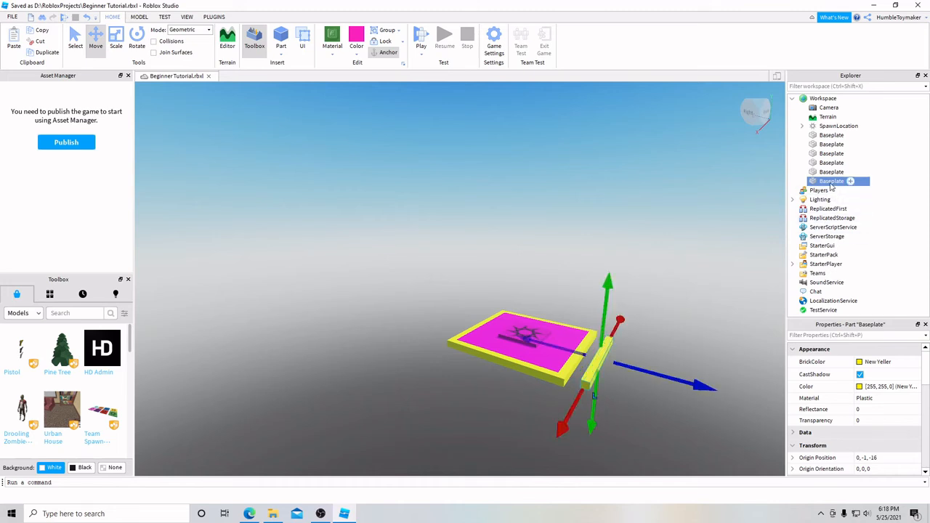
Step: Rename the separate yellow strip beside the platform as Stair
{"action": "right_click", "coordinate": [832, 182]}
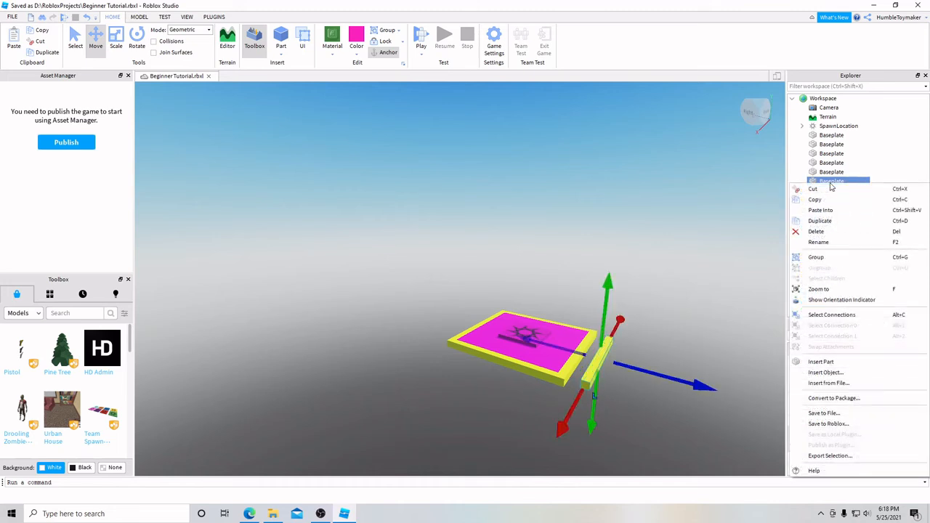
{"action": "left_click", "coordinate": [821, 243]}
{"action": "type", "text": "Sc"}
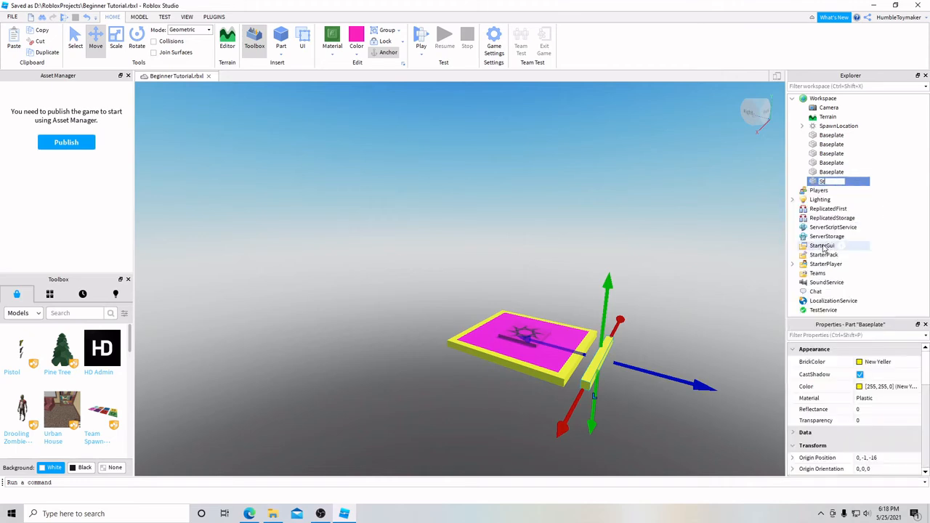
{"action": "key", "text": "Return"}
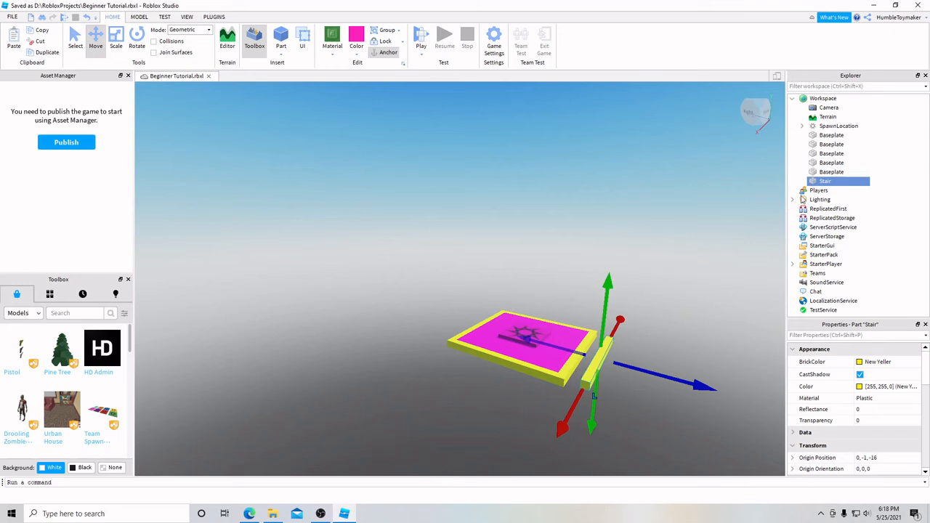
Step: Group the SpawnLocation and all five Baseplate parts into one model, leaving out the Stair
{"action": "left_click", "coordinate": [832, 128]}
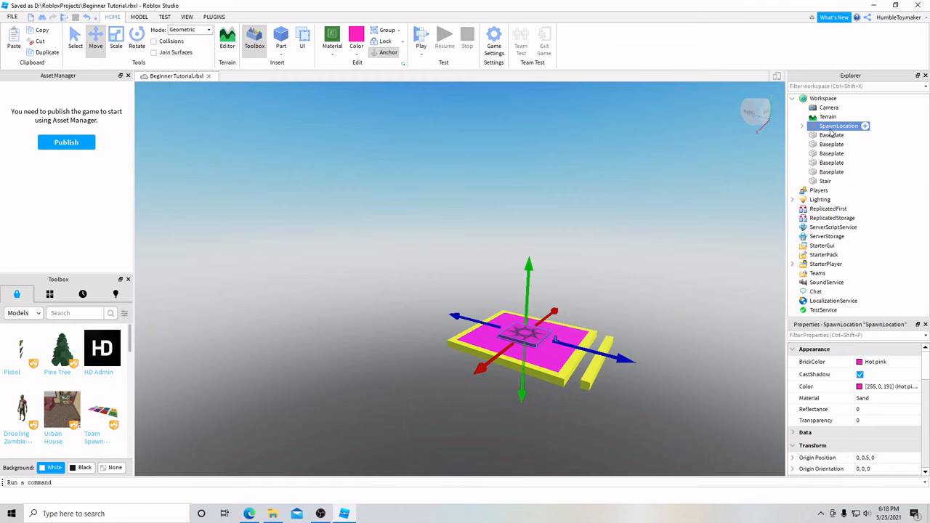
{"action": "left_click", "coordinate": [832, 136], "text": "ctrl"}
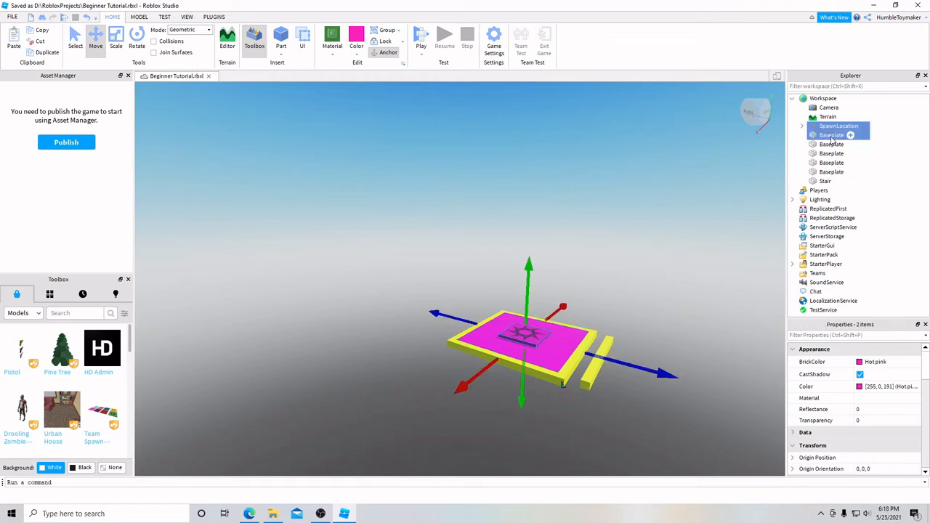
{"action": "left_click", "coordinate": [832, 144], "text": "ctrl"}
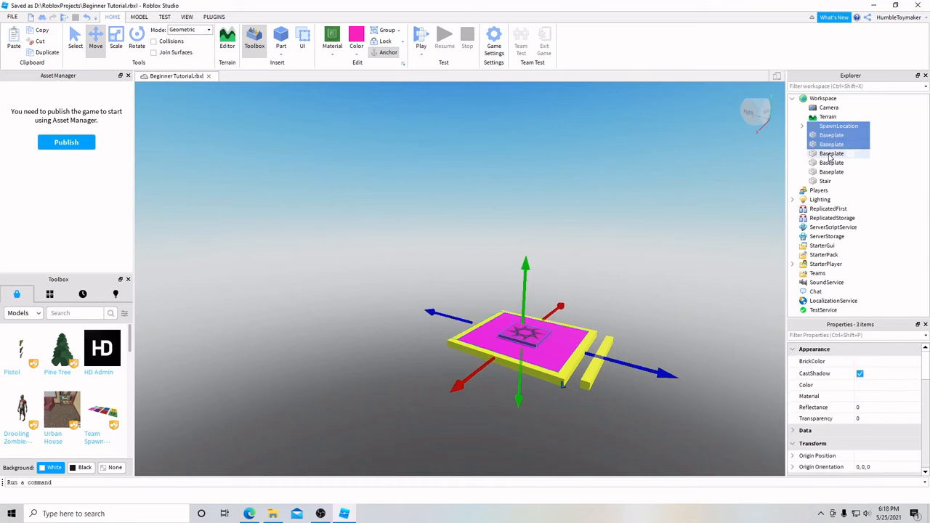
{"action": "left_click", "coordinate": [832, 153], "text": "ctrl"}
{"action": "left_click", "coordinate": [829, 163], "text": "ctrl"}
{"action": "left_click", "coordinate": [829, 173], "text": "ctrl"}
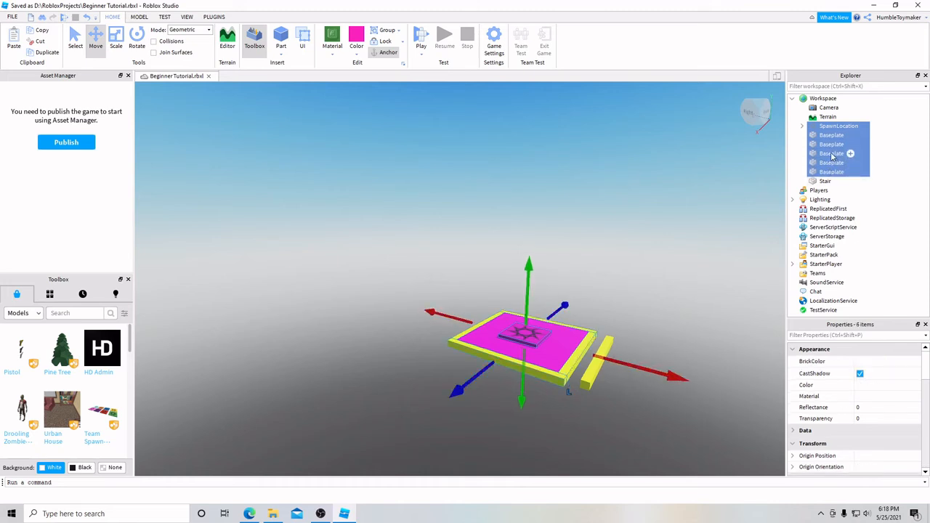
{"action": "right_click", "coordinate": [832, 154]}
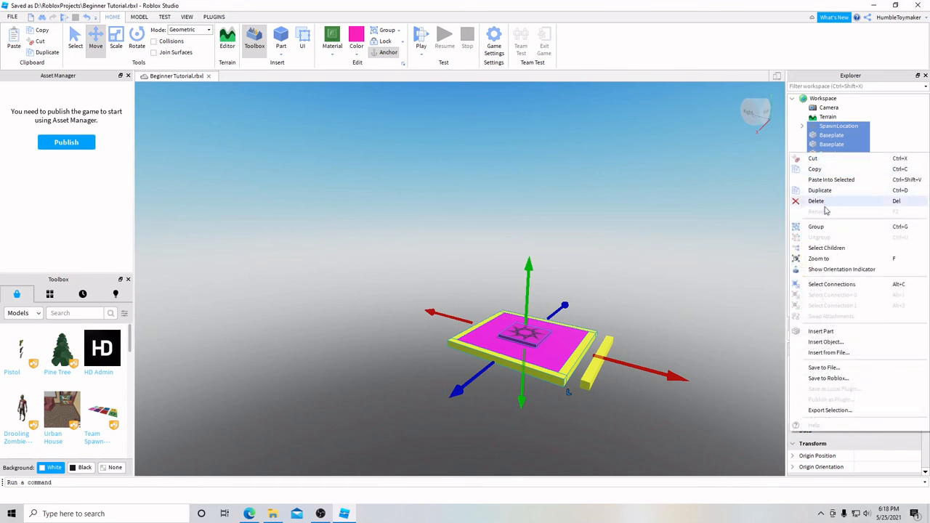
{"action": "left_click", "coordinate": [816, 227]}
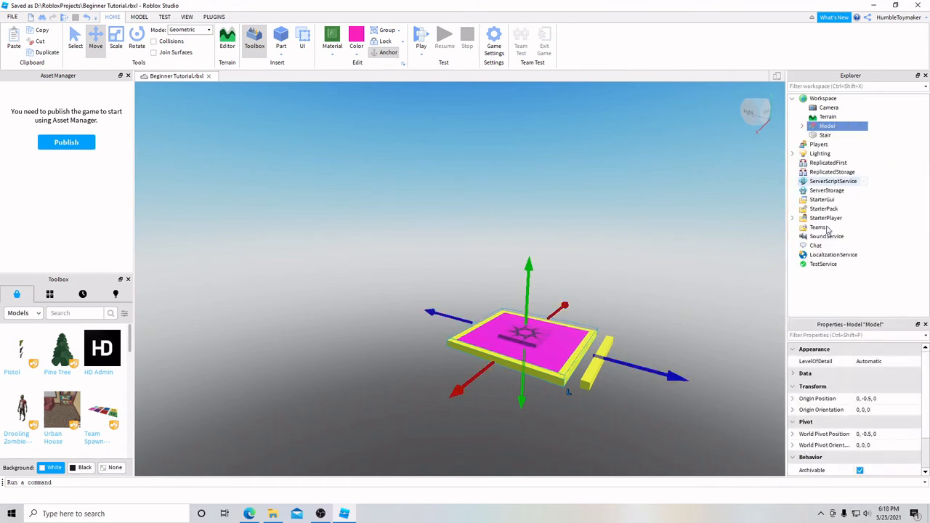
Step: Expand the new platform model to see its parts and rename it CheckPoint
{"action": "left_click", "coordinate": [803, 127]}
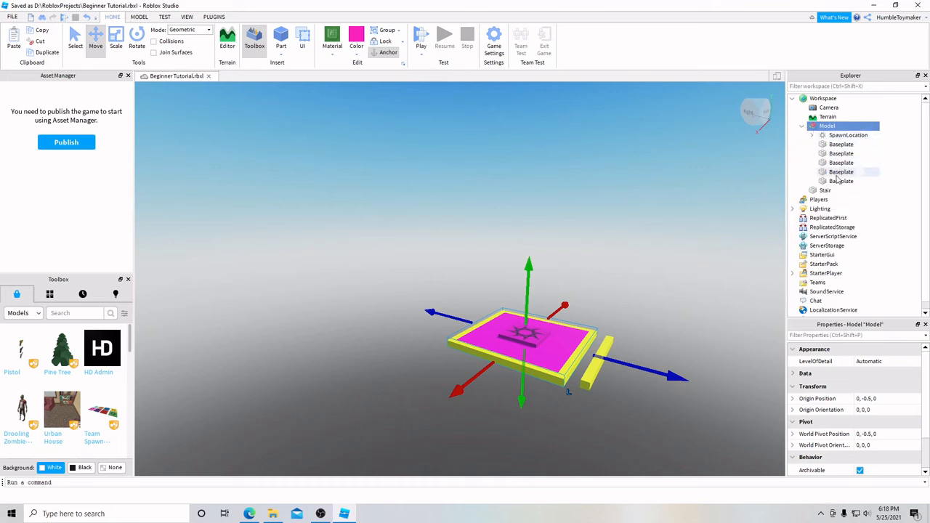
{"action": "mouse_move", "coordinate": [821, 129]}
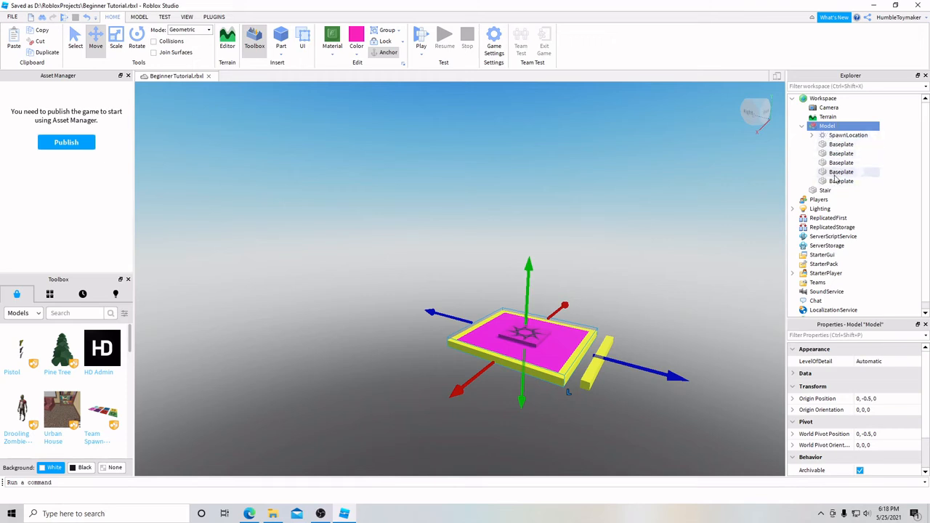
{"action": "right_click", "coordinate": [826, 126]}
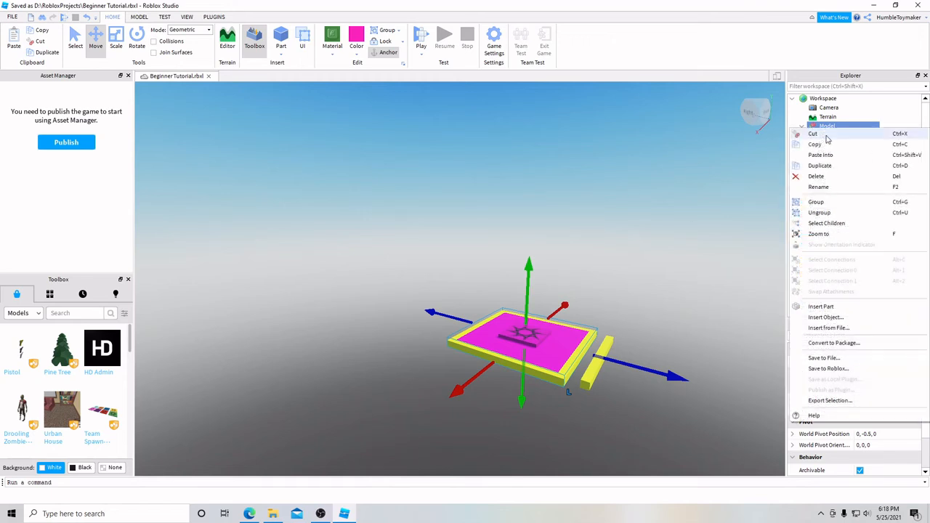
{"action": "left_click", "coordinate": [826, 187]}
{"action": "type", "text": "Check"}
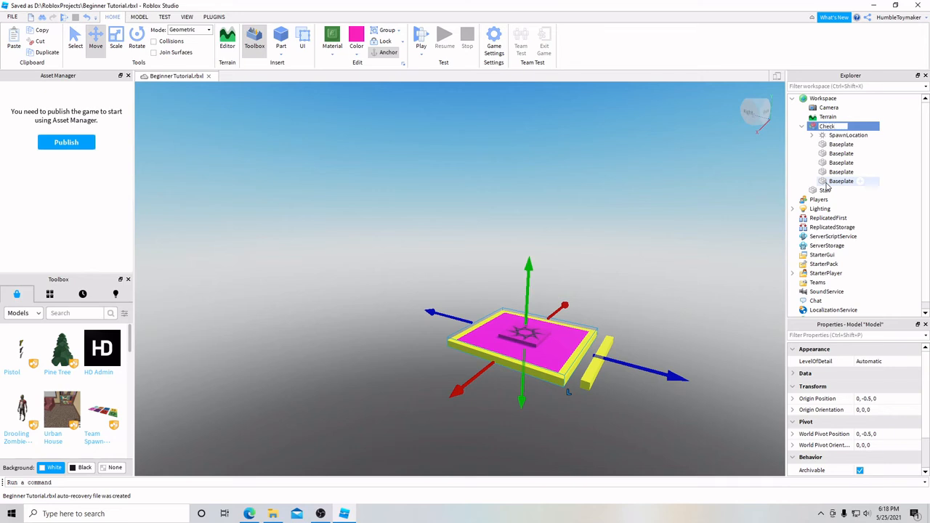
{"action": "type", "text": "Point"}
{"action": "key", "text": "Return"}
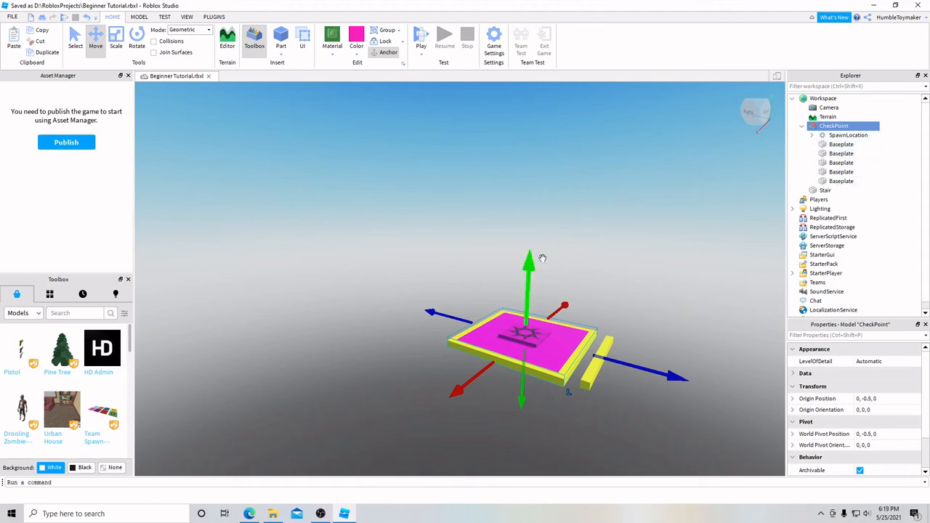
{"action": "left_click_drag", "start_coordinate": [529, 266], "coordinate": [531, 266]}
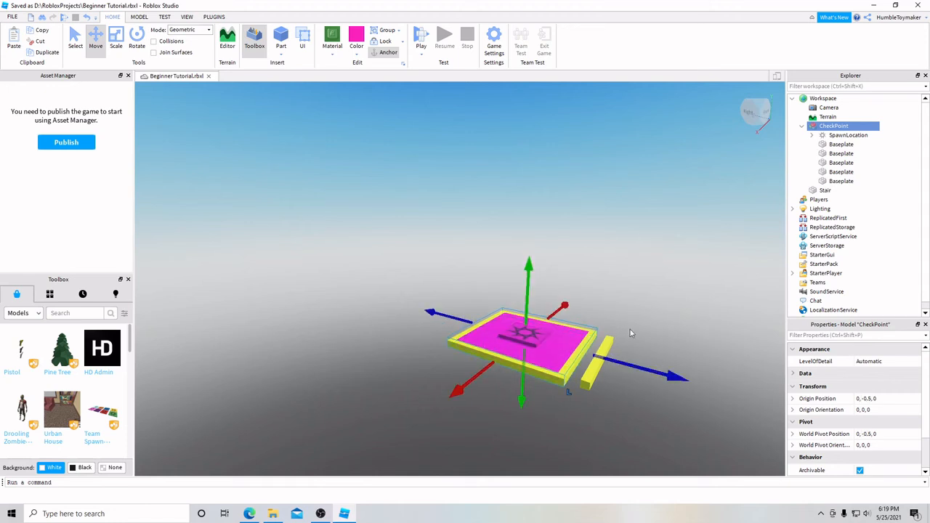
Step: Collapse the contents of the CheckPoint model and clear the selection
{"action": "left_click", "coordinate": [826, 190]}
{"action": "left_click", "coordinate": [802, 126]}
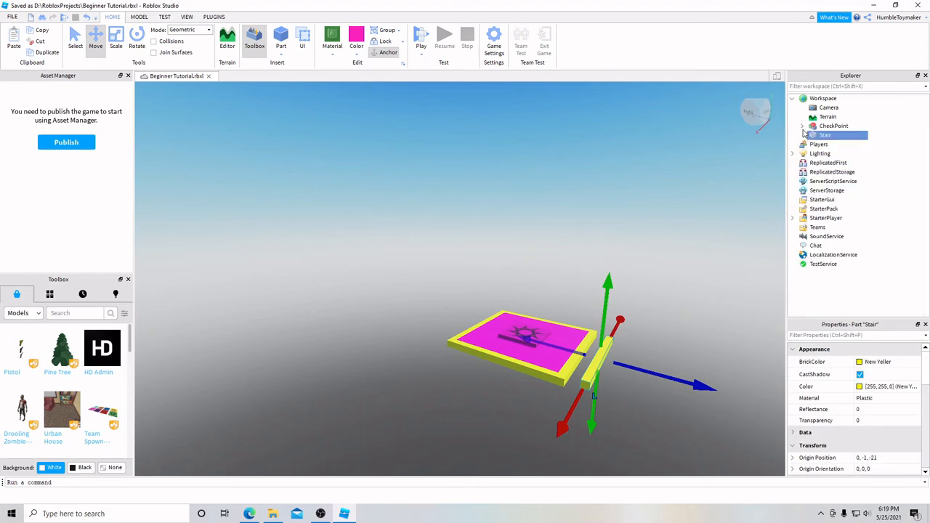
{"action": "right_click", "coordinate": [533, 392]}
{"action": "left_click", "coordinate": [689, 313]}
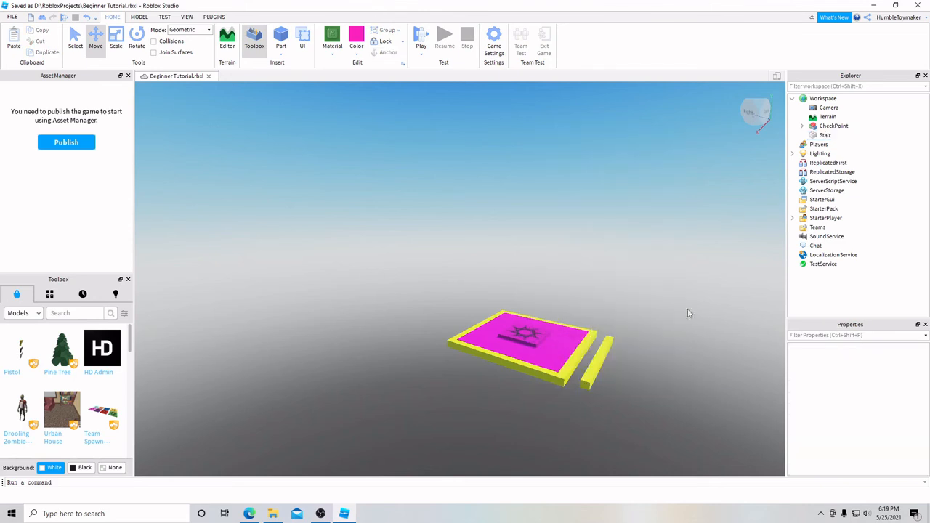
Step: Scale the Stair outward along Z to a size of 30, 2, 6 and expand its Size values
{"action": "left_click", "coordinate": [599, 373]}
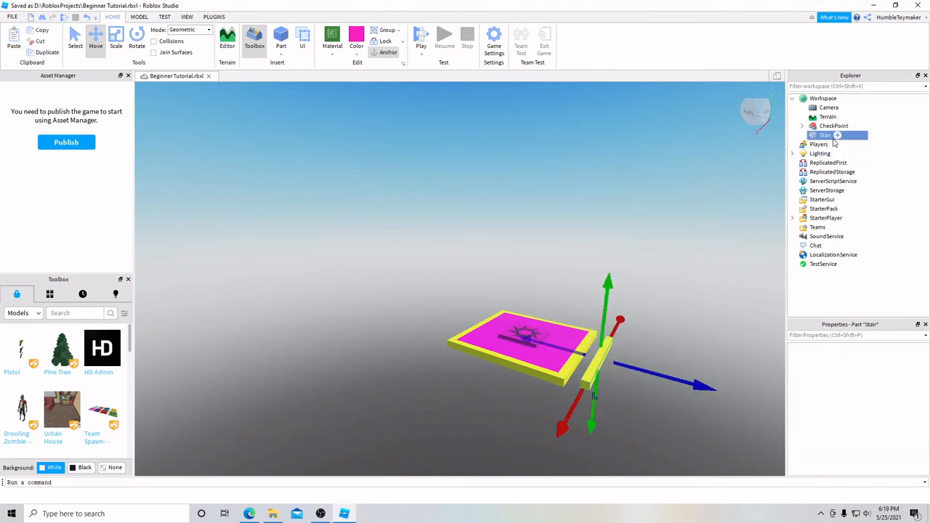
{"action": "scroll", "coordinate": [836, 414], "scroll_direction": "down", "scroll_amount": 3}
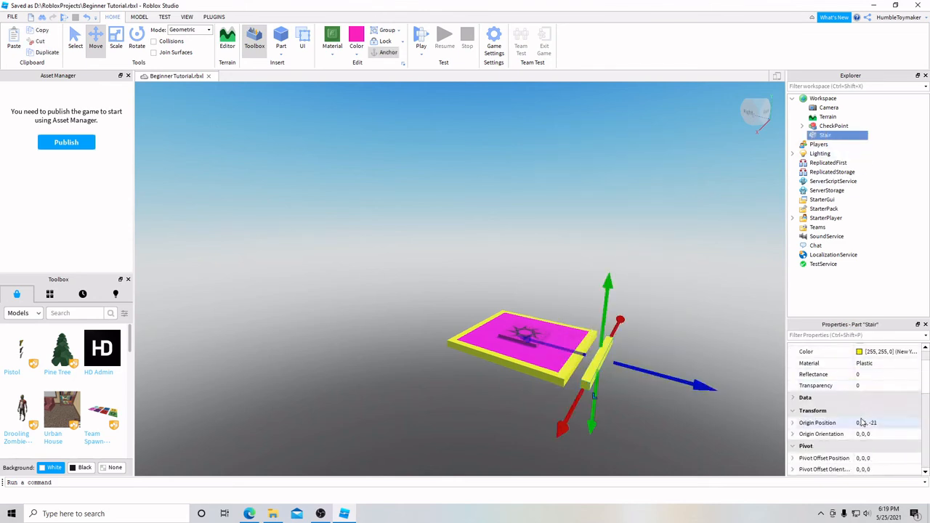
{"action": "left_click", "coordinate": [117, 35]}
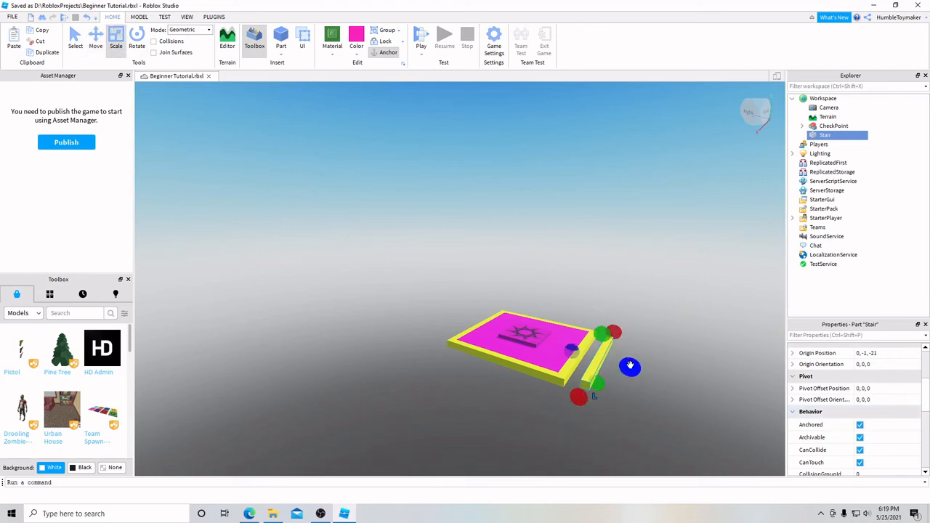
{"action": "left_click_drag", "start_coordinate": [628, 365], "coordinate": [647, 372]}
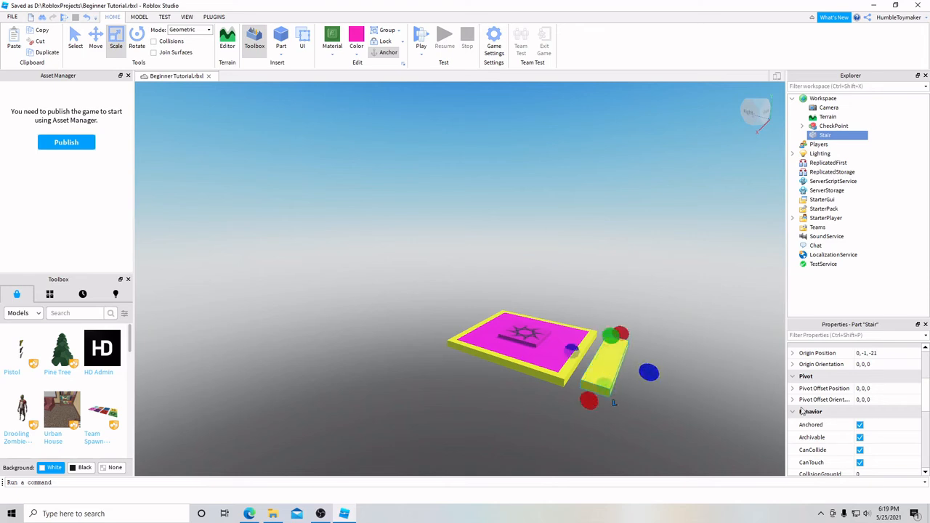
{"action": "scroll", "coordinate": [836, 422], "scroll_direction": "down", "scroll_amount": 5}
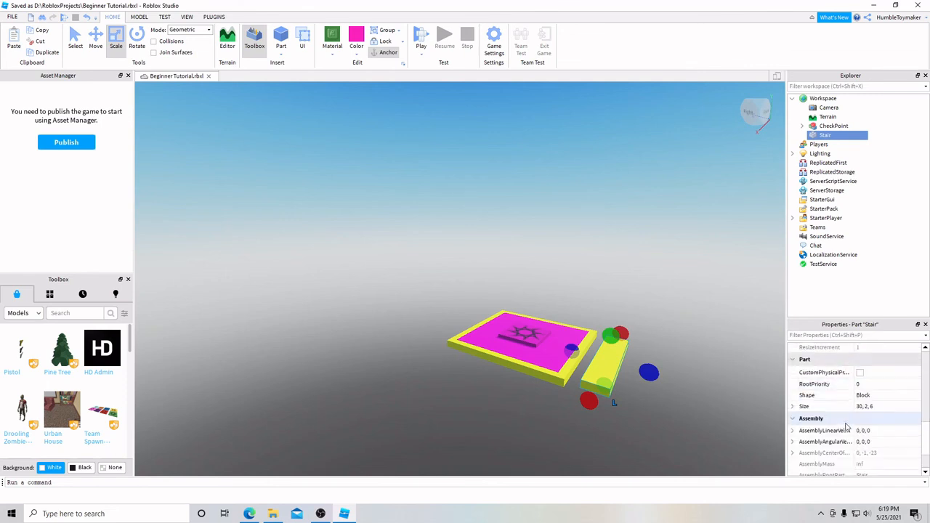
{"action": "left_click", "coordinate": [793, 406]}
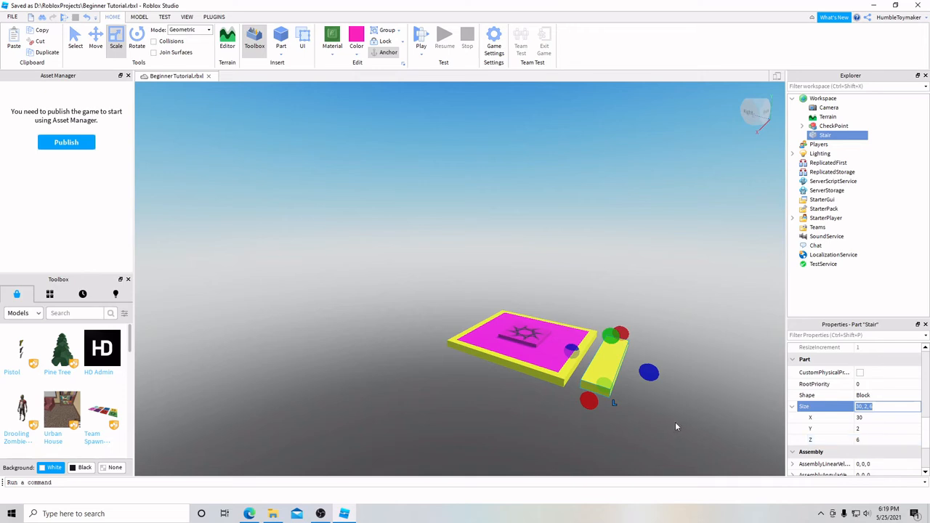
Step: Color the Stair part Deep orange
{"action": "right_click_drag", "start_coordinate": [651, 417], "coordinate": [652, 415]}
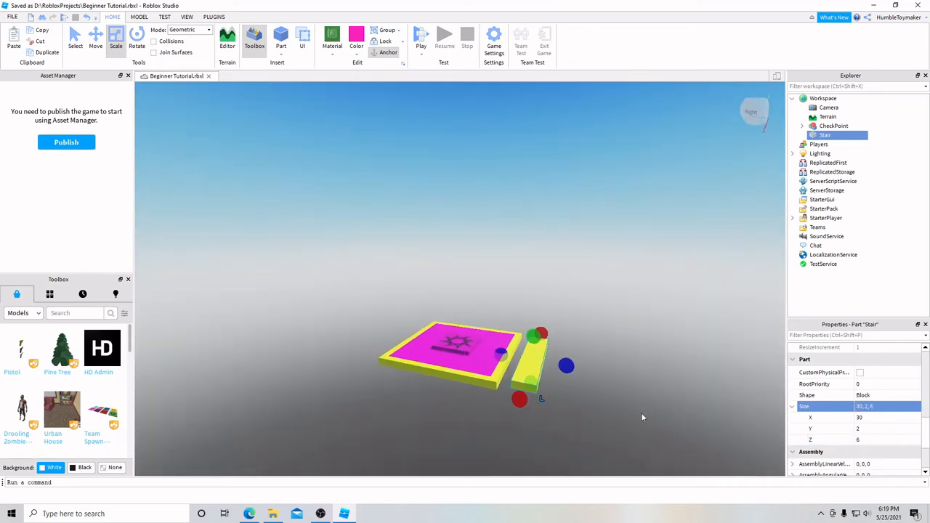
{"action": "right_click_drag", "start_coordinate": [451, 405], "coordinate": [451, 404]}
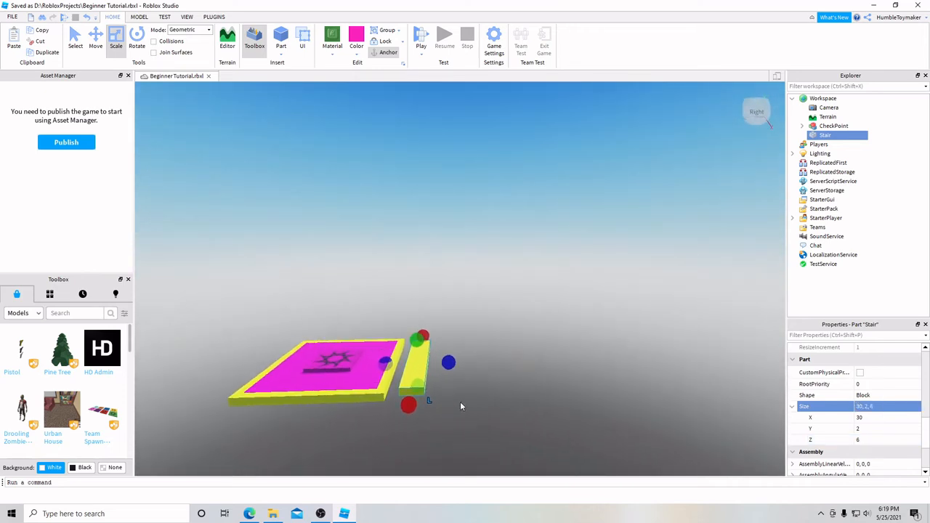
{"action": "middle_click_drag", "start_coordinate": [460, 401], "coordinate": [477, 357]}
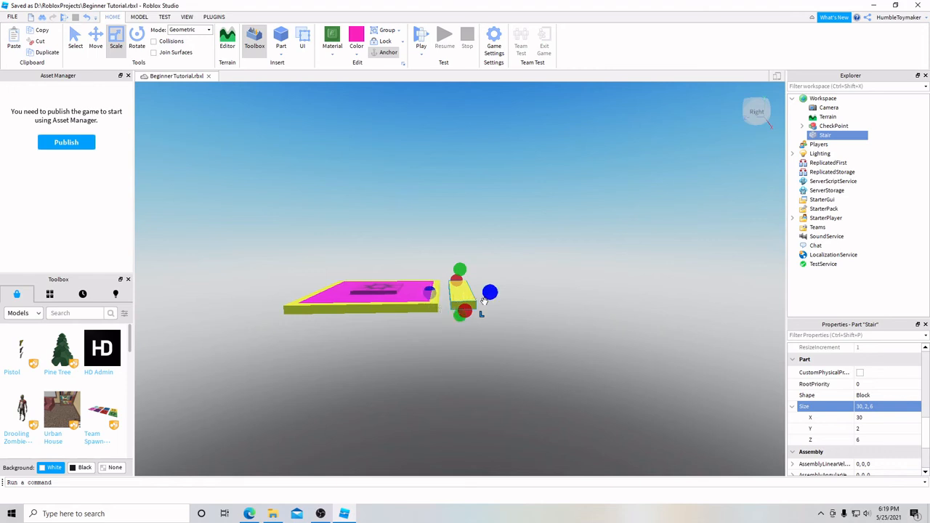
{"action": "left_click", "coordinate": [358, 58]}
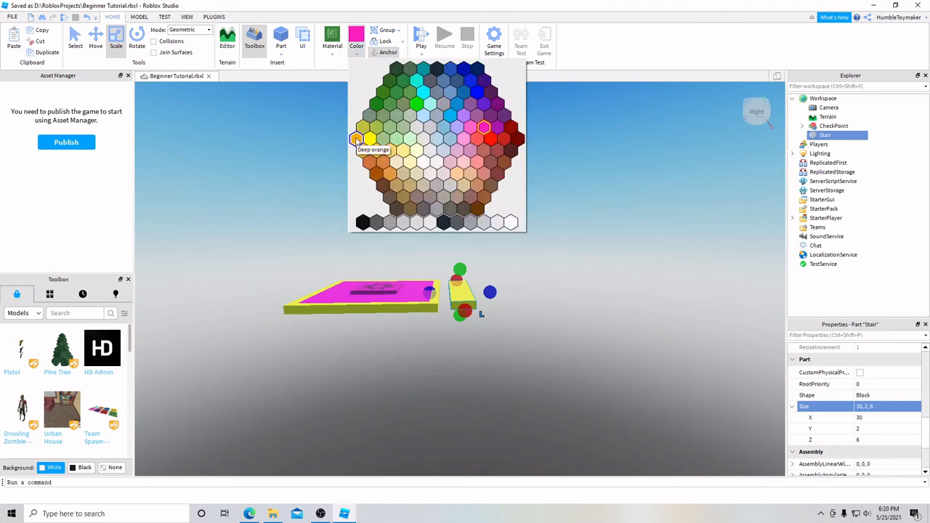
{"action": "left_click", "coordinate": [356, 140]}
{"action": "left_click", "coordinate": [356, 57]}
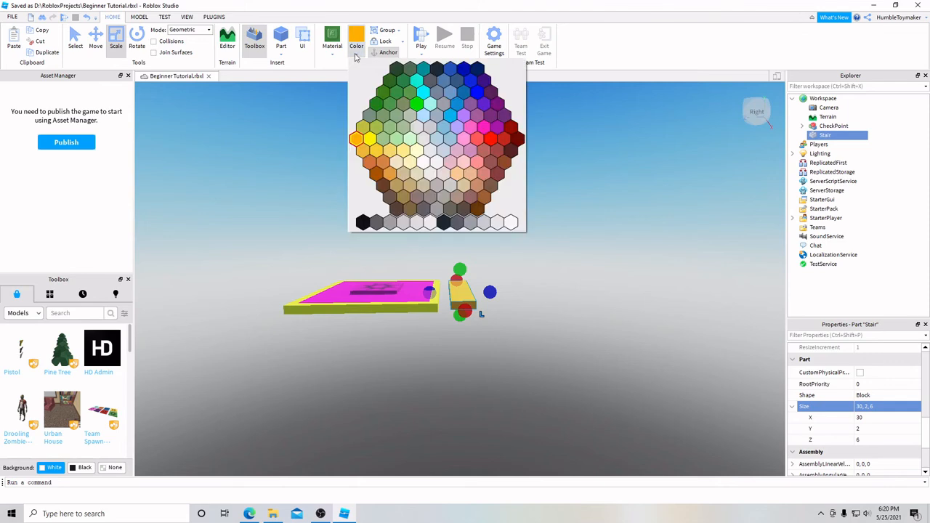
{"action": "left_click", "coordinate": [356, 140]}
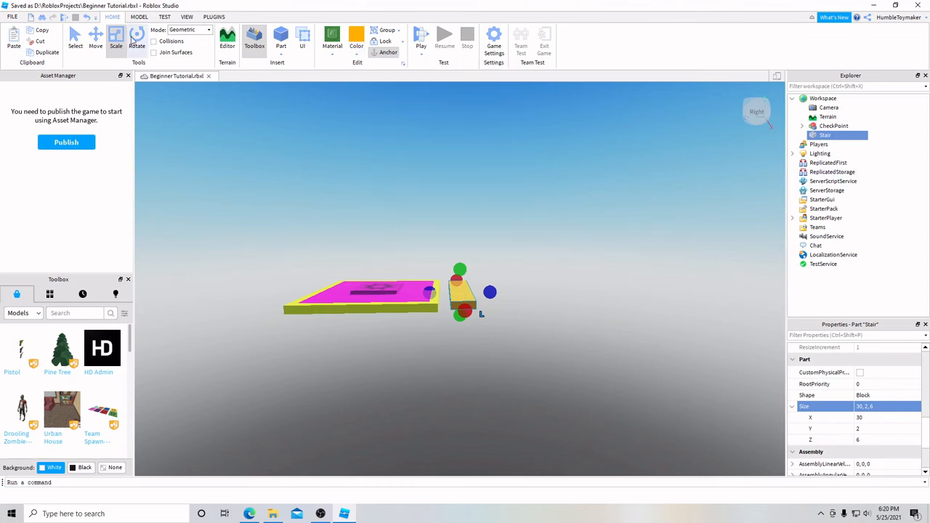
Step: Duplicate the Stair and move the copy outward along Z and slightly up along Y to form the next step
{"action": "left_click", "coordinate": [95, 40]}
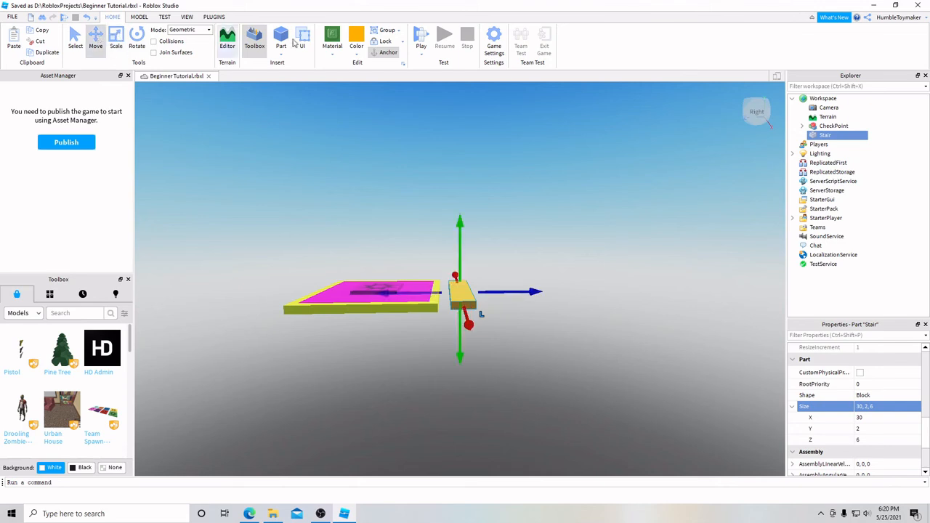
{"action": "right_click", "coordinate": [824, 138]}
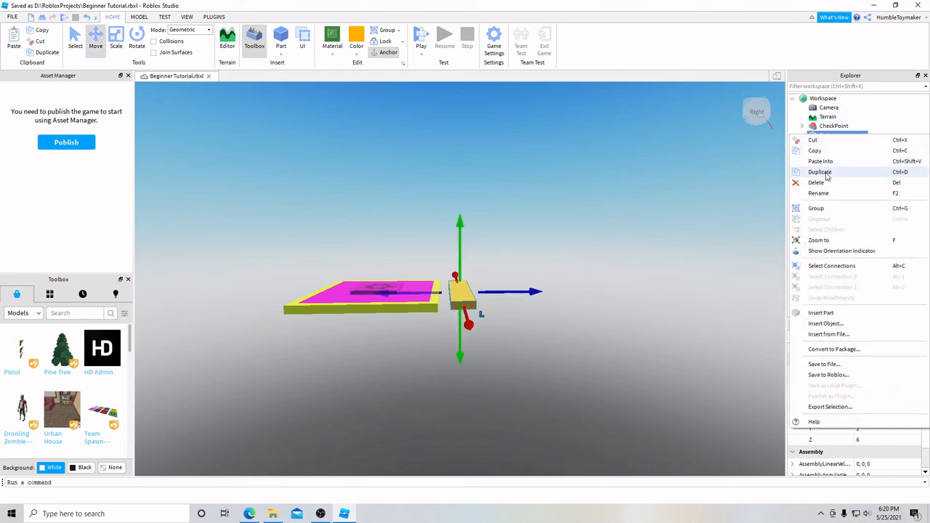
{"action": "left_click", "coordinate": [821, 173]}
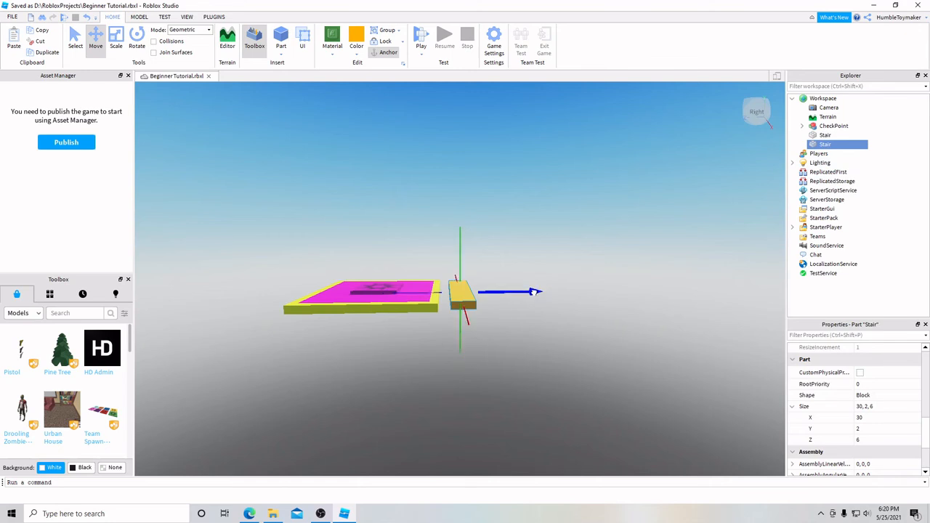
{"action": "left_click_drag", "start_coordinate": [534, 292], "coordinate": [564, 292]}
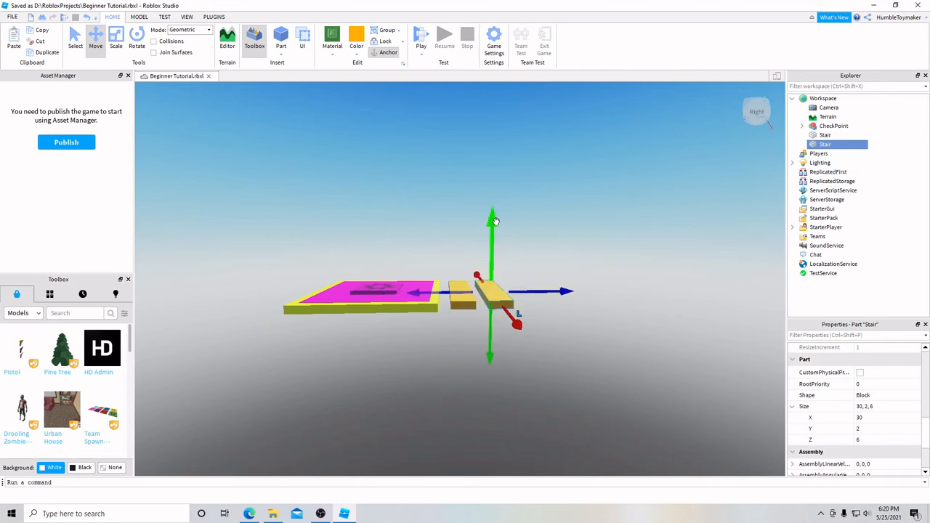
{"action": "left_click_drag", "start_coordinate": [493, 222], "coordinate": [494, 216]}
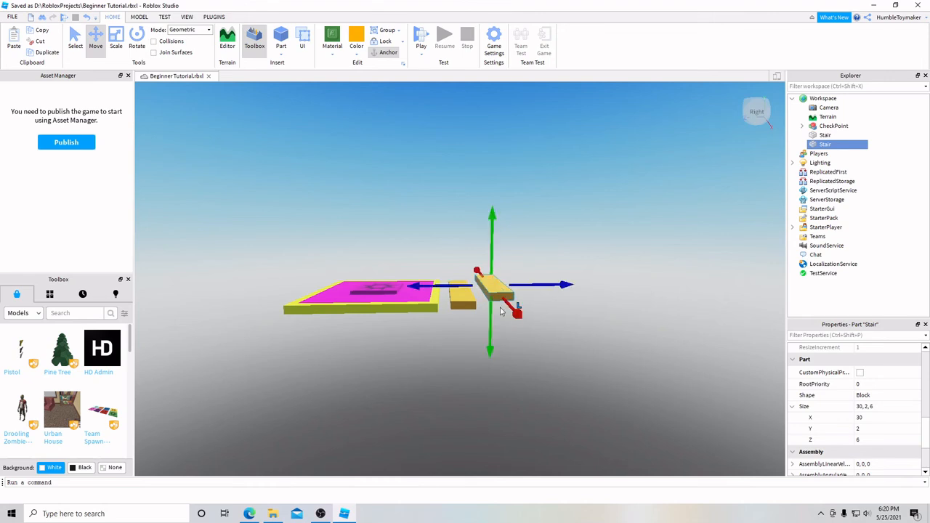
{"action": "right_click_drag", "start_coordinate": [519, 364], "coordinate": [508, 344]}
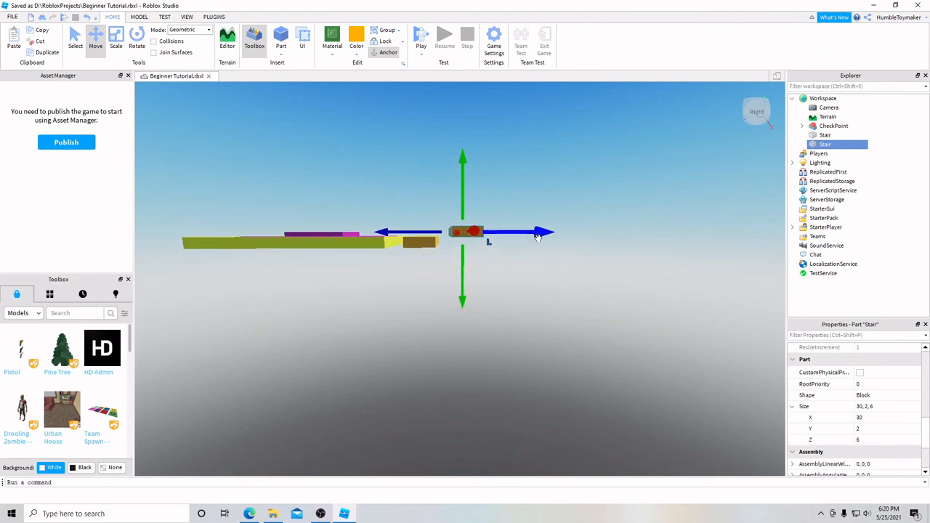
Step: Fine-tune the second Stair's position slightly outward along Z and color it red
{"action": "left_click_drag", "start_coordinate": [538, 236], "coordinate": [543, 239]}
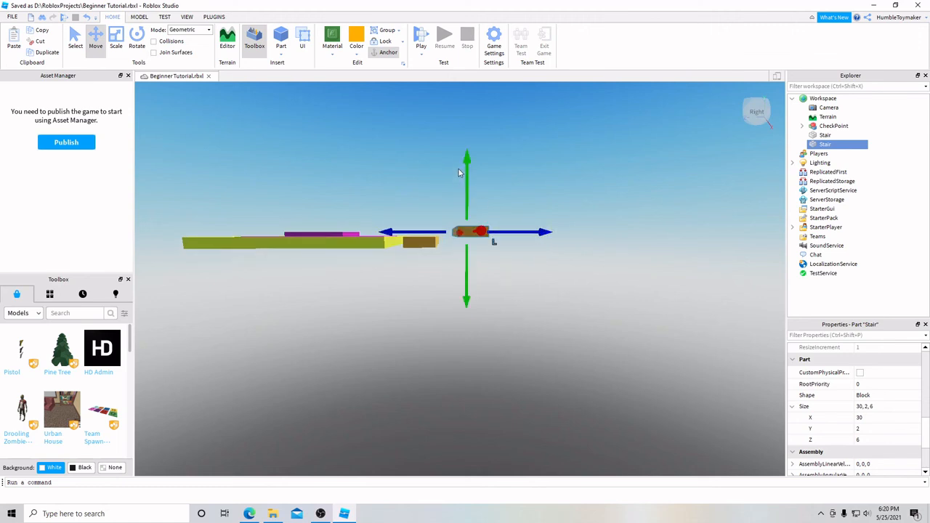
{"action": "left_click_drag", "start_coordinate": [467, 157], "coordinate": [467, 158]}
{"action": "right_click_drag", "start_coordinate": [540, 293], "coordinate": [556, 336]}
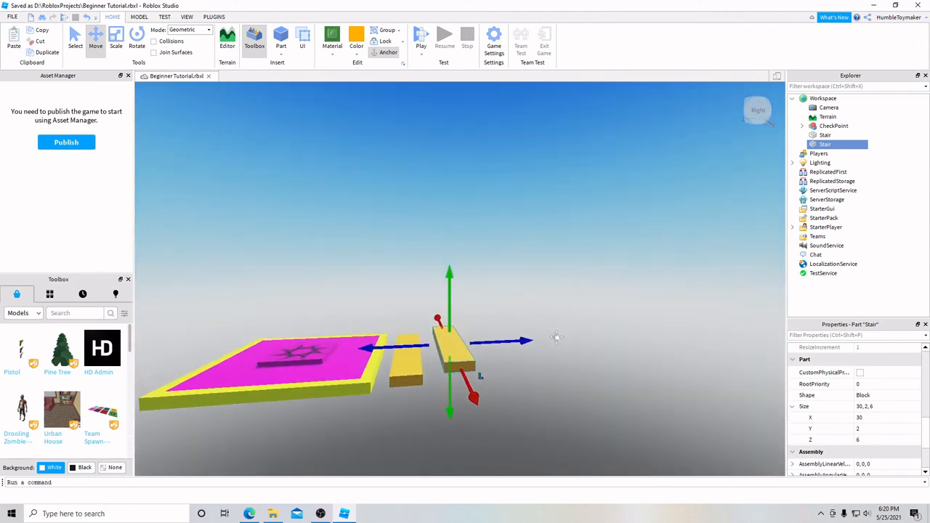
{"action": "left_click", "coordinate": [356, 54]}
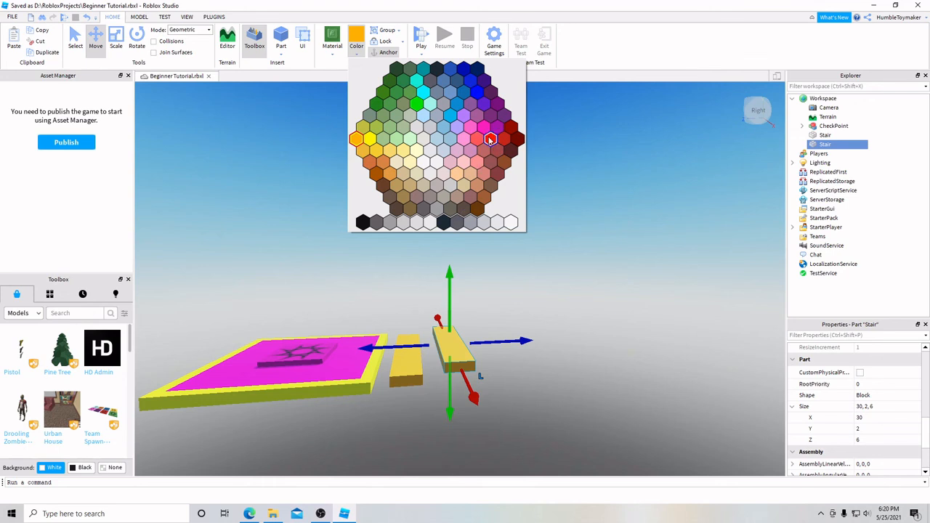
{"action": "left_click", "coordinate": [490, 139]}
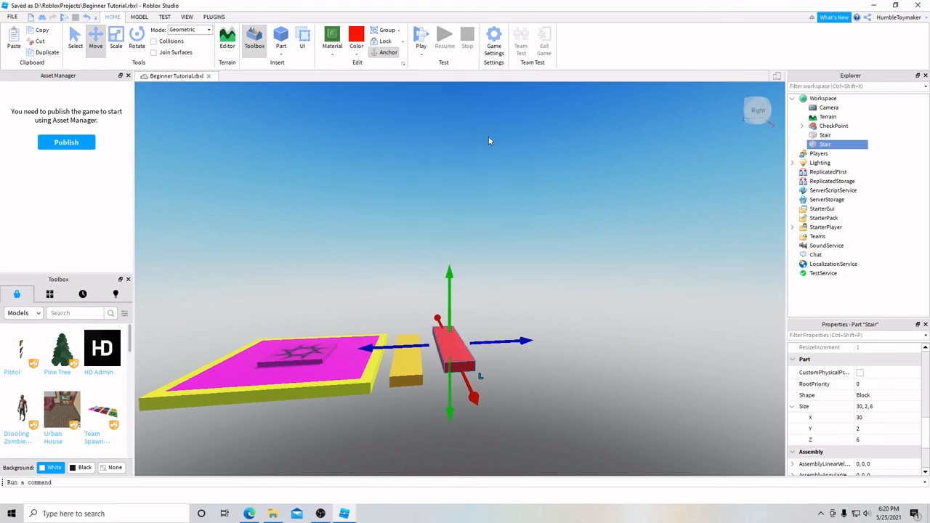
Step: Duplicate the red Stair, move the copy outward along Z and up along Y as the third step, and color it green
{"action": "right_click", "coordinate": [826, 149]}
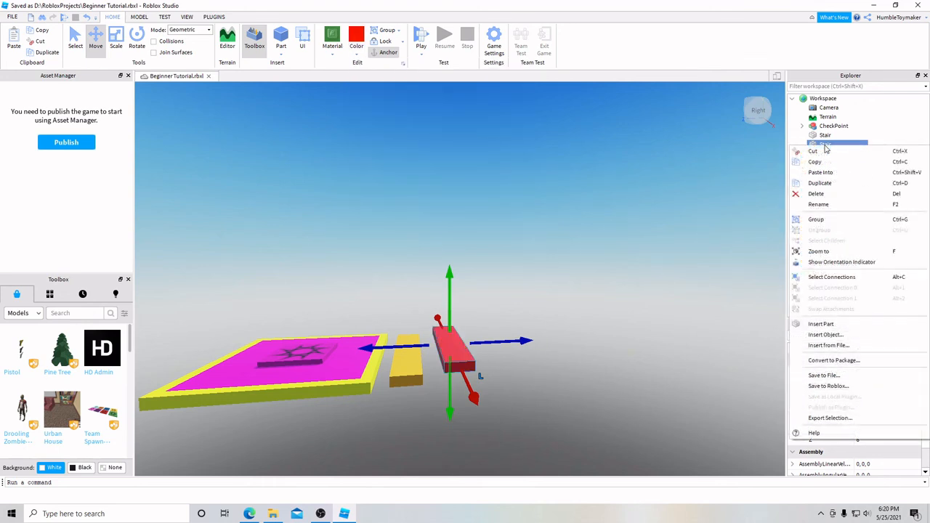
{"action": "left_click", "coordinate": [827, 183]}
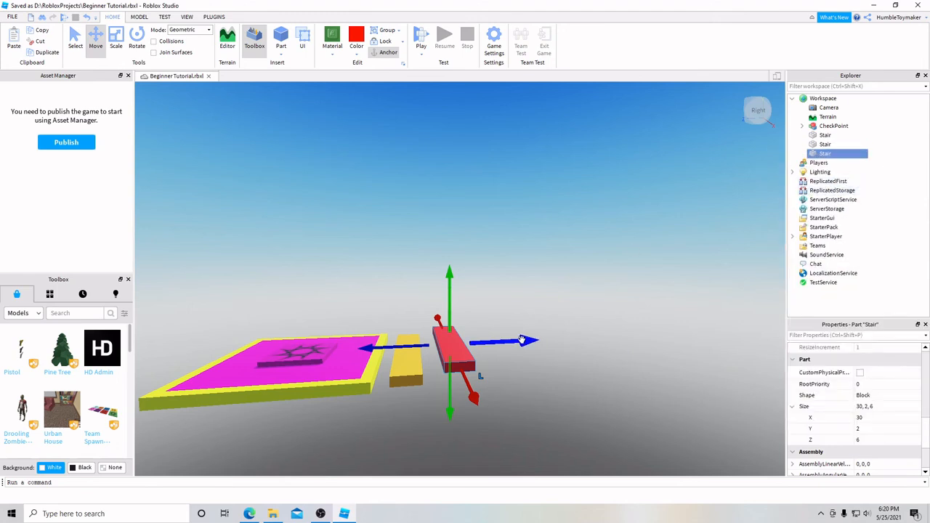
{"action": "left_click_drag", "start_coordinate": [523, 340], "coordinate": [565, 341]}
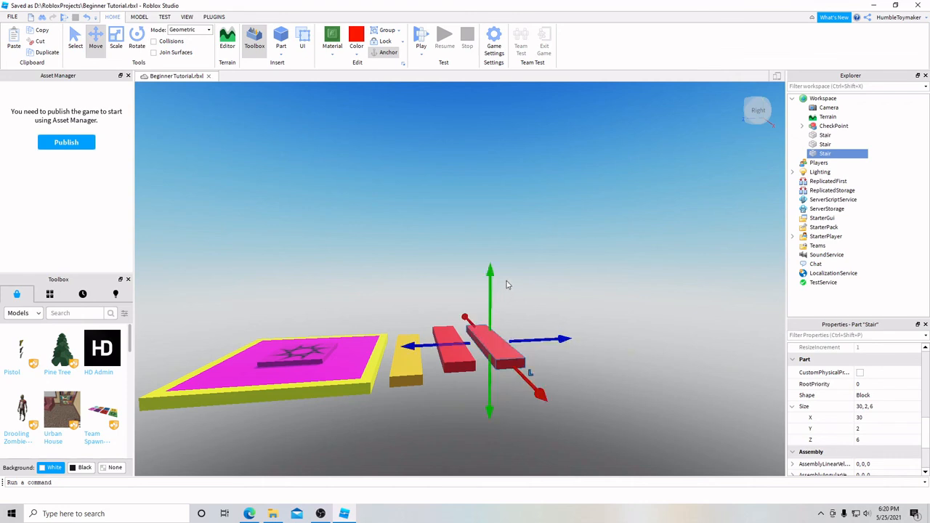
{"action": "left_click_drag", "start_coordinate": [492, 274], "coordinate": [493, 260]}
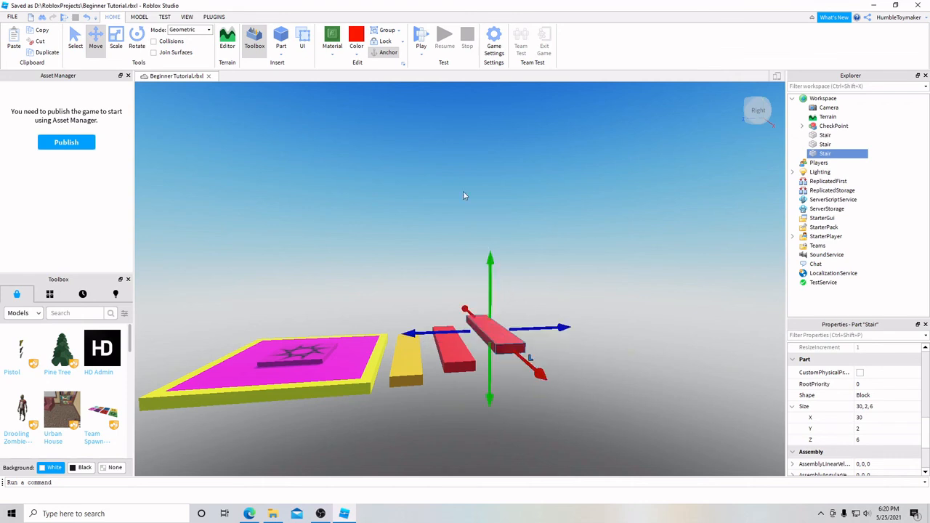
{"action": "left_click", "coordinate": [356, 52]}
{"action": "left_click", "coordinate": [415, 104]}
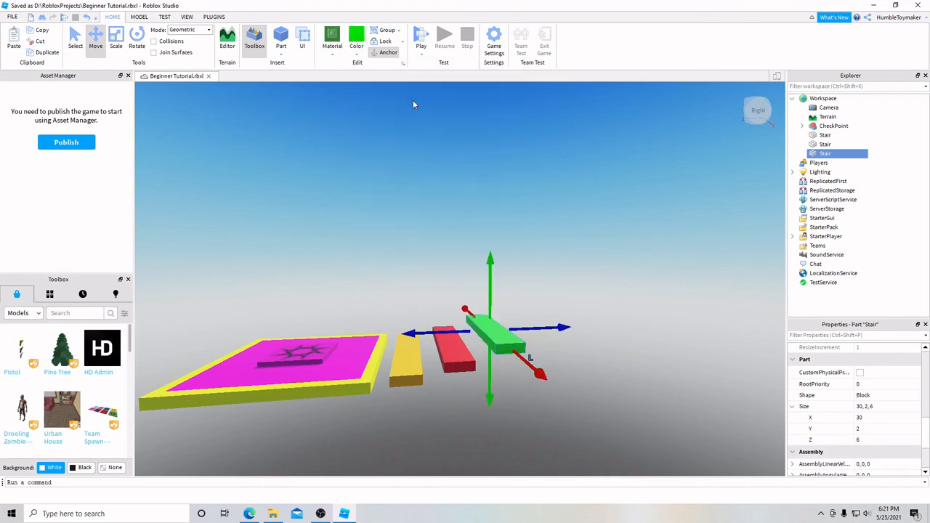
Step: Duplicate the green Stair, move the copy outward along Z and slightly up along Y, and color it cyan
{"action": "right_click", "coordinate": [826, 153]}
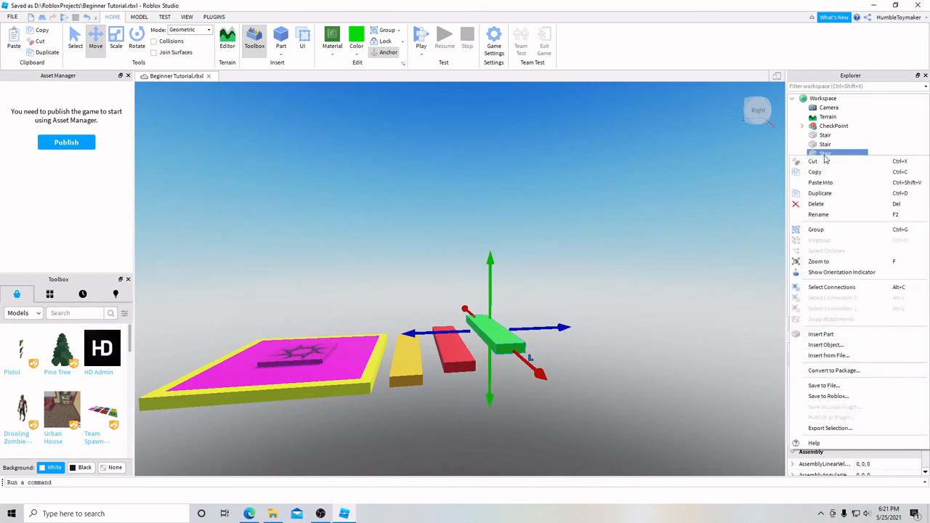
{"action": "left_click", "coordinate": [821, 194]}
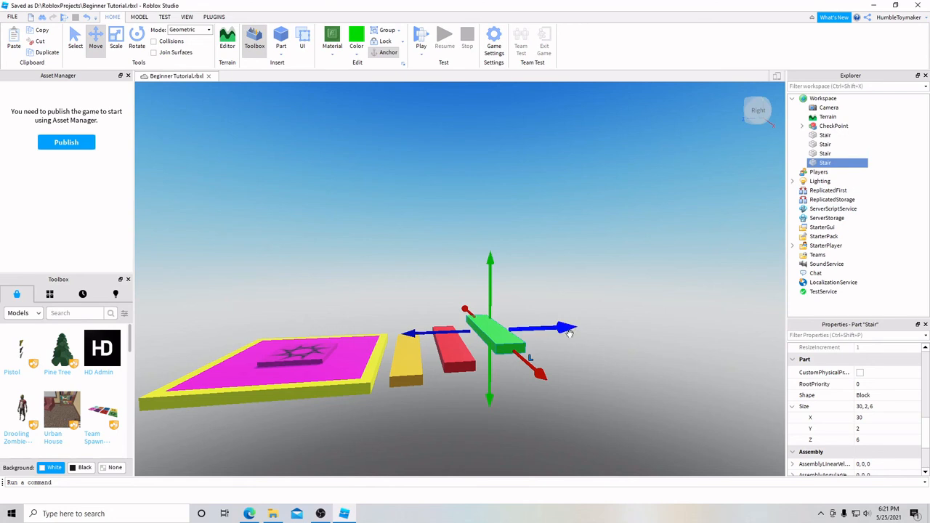
{"action": "left_click_drag", "start_coordinate": [571, 330], "coordinate": [616, 329]}
{"action": "left_click_drag", "start_coordinate": [537, 254], "coordinate": [536, 248]}
{"action": "left_click", "coordinate": [357, 56]}
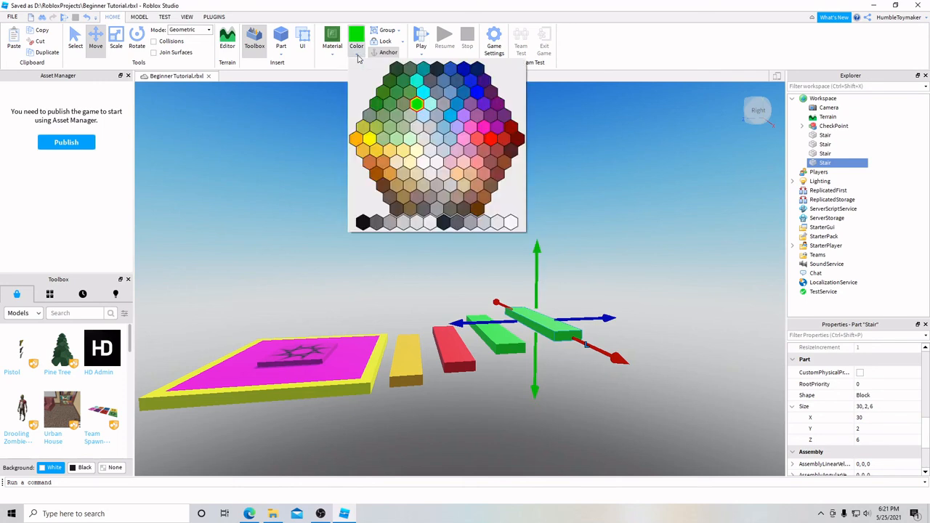
{"action": "left_click", "coordinate": [418, 82]}
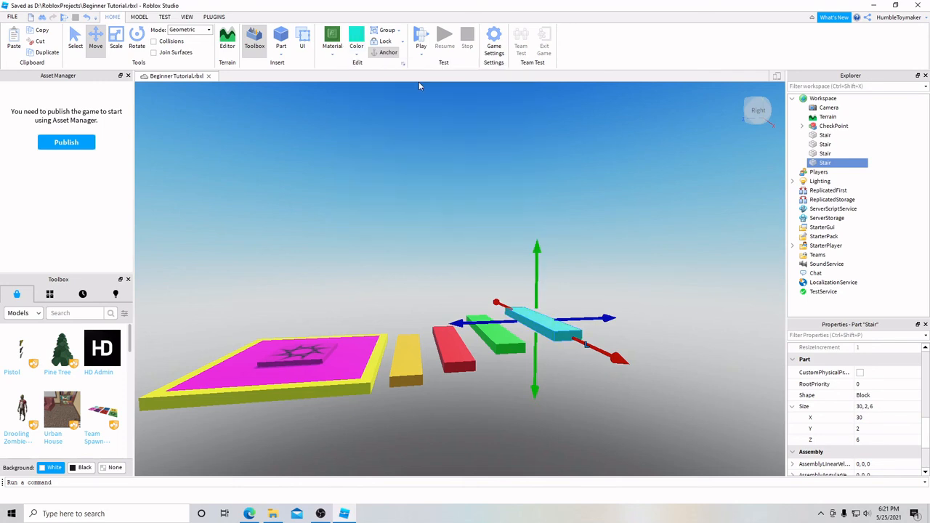
Step: Duplicate the cyan Stair, move the copy outward along Z and up along Y as the fifth step, and color it Magenta
{"action": "right_click", "coordinate": [826, 164]}
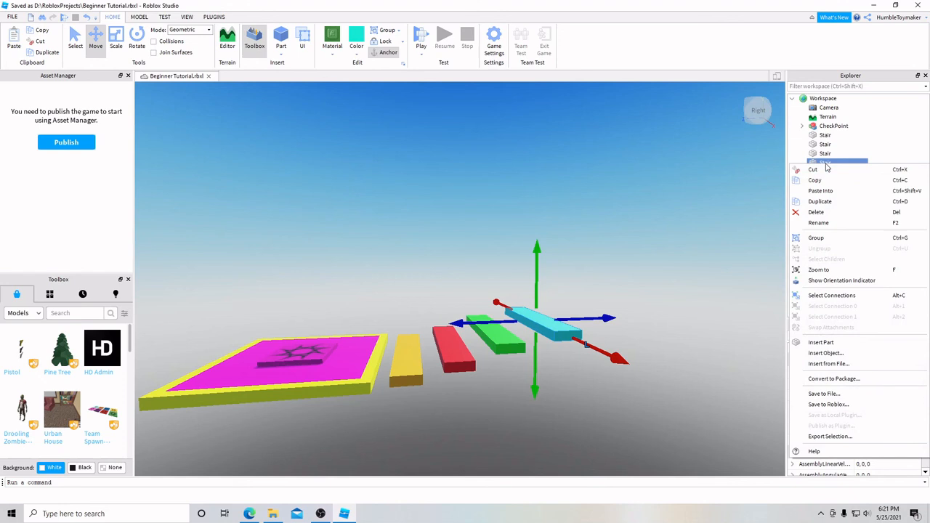
{"action": "left_click", "coordinate": [826, 203]}
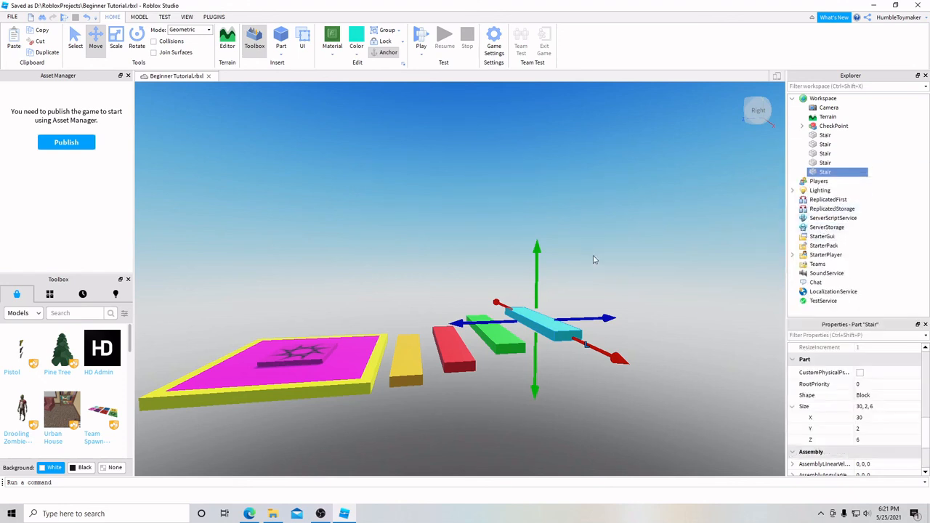
{"action": "left_click_drag", "start_coordinate": [608, 317], "coordinate": [650, 316]}
{"action": "left_click_drag", "start_coordinate": [582, 249], "coordinate": [587, 237]}
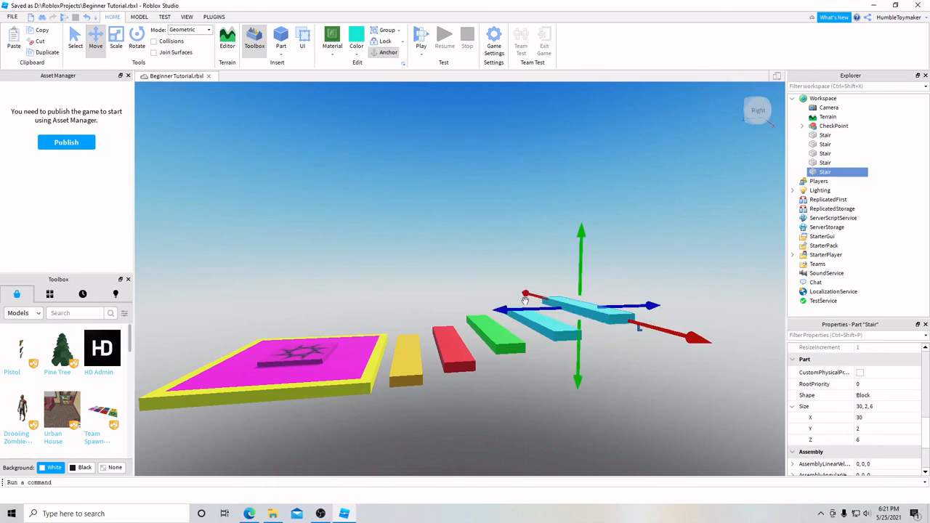
{"action": "left_click", "coordinate": [357, 49]}
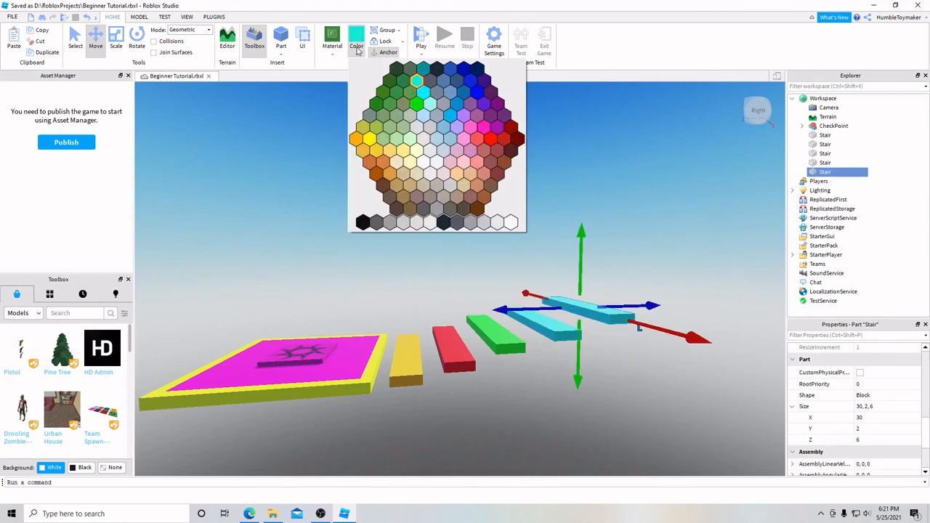
{"action": "left_click", "coordinate": [492, 128]}
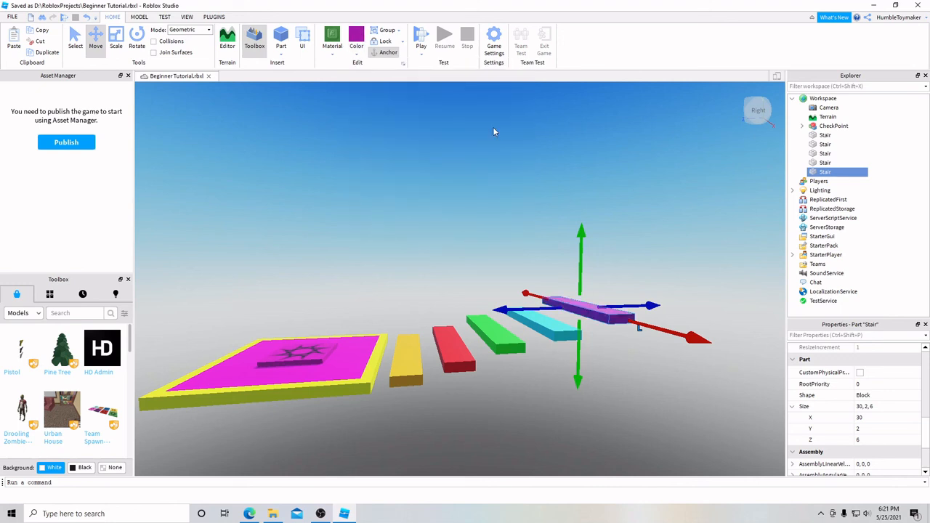
Step: Lower the Magenta Stair slightly along Y to even out its height relative to the other steps
{"action": "right_click_drag", "start_coordinate": [598, 382], "coordinate": [577, 407]}
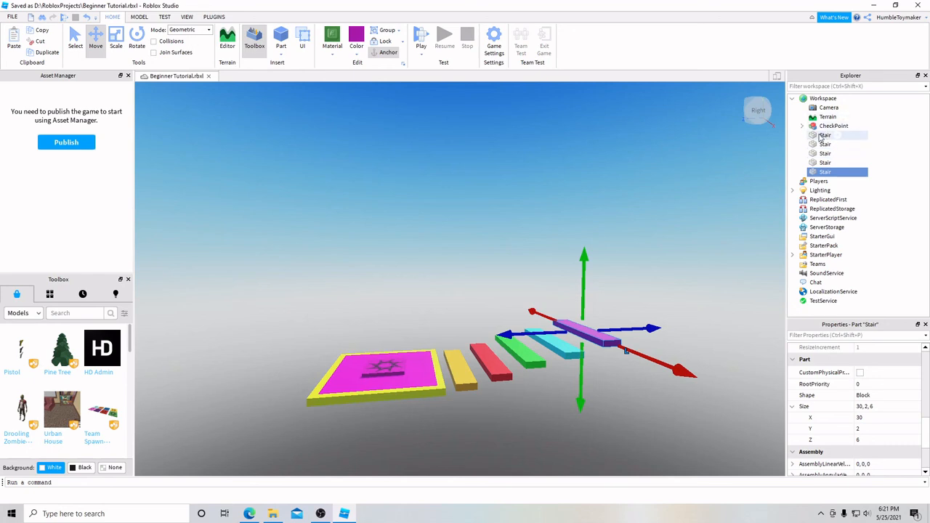
{"action": "right_click_drag", "start_coordinate": [643, 399], "coordinate": [632, 397]}
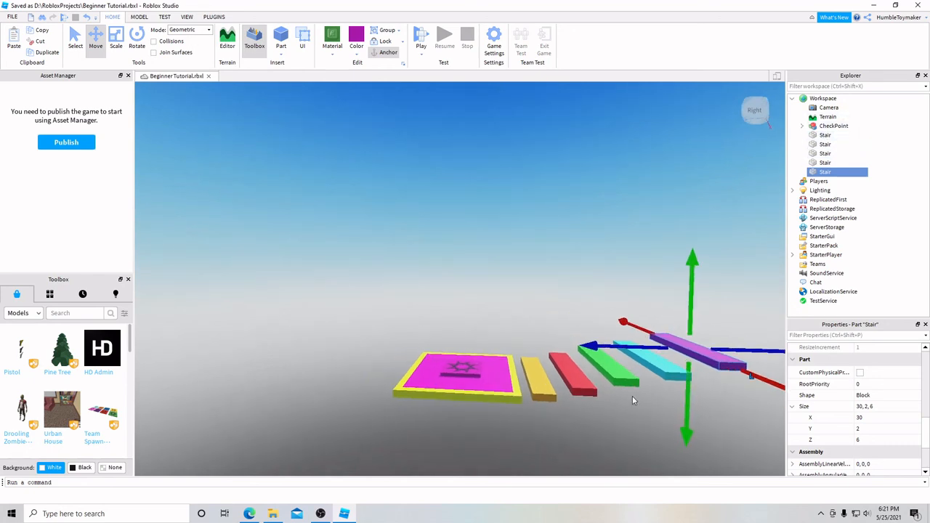
{"action": "scroll", "coordinate": [633, 397], "scroll_direction": "down", "scroll_amount": 1}
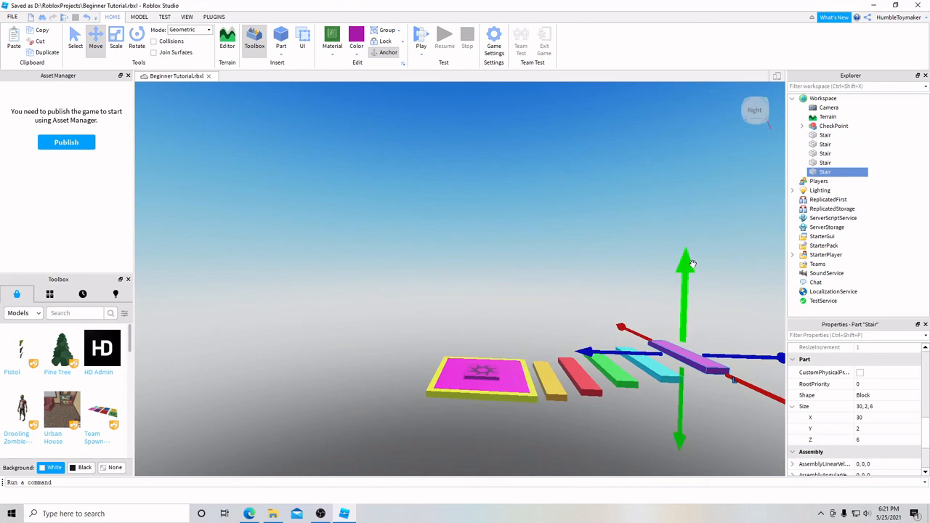
{"action": "left_click_drag", "start_coordinate": [691, 266], "coordinate": [691, 268]}
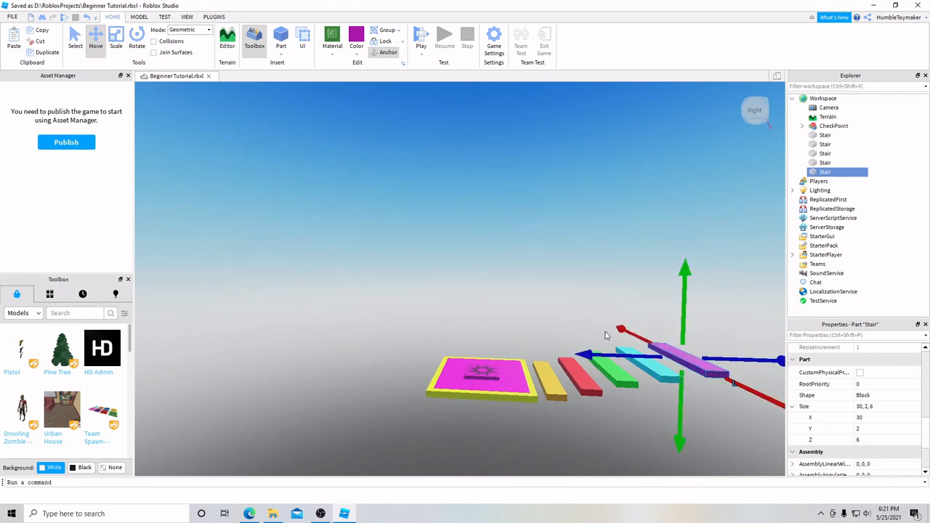
Step: Playtest the place by running and jumping the character from the spawn platform toward the stairs, and stop the test
{"action": "left_click", "coordinate": [421, 42]}
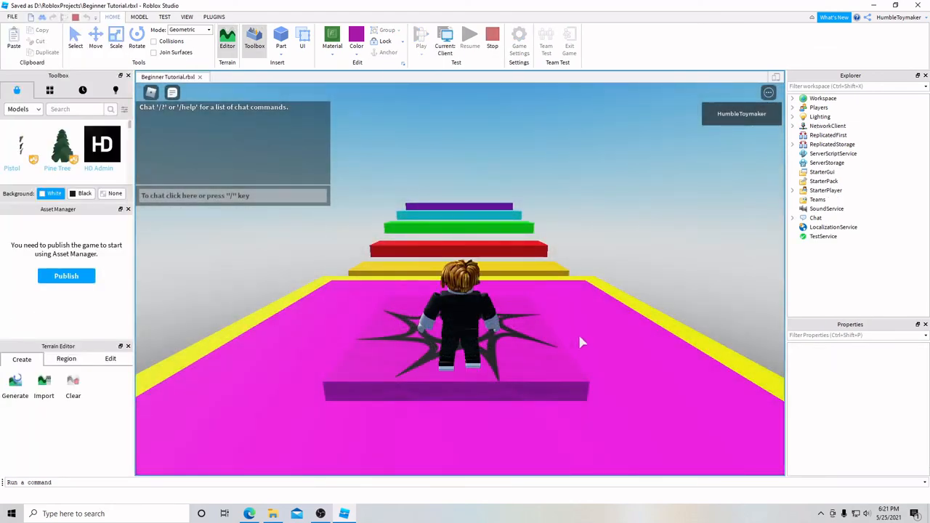
{"action": "right_click_drag", "start_coordinate": [579, 335], "coordinate": [580, 334]}
{"action": "key", "text": "w"}
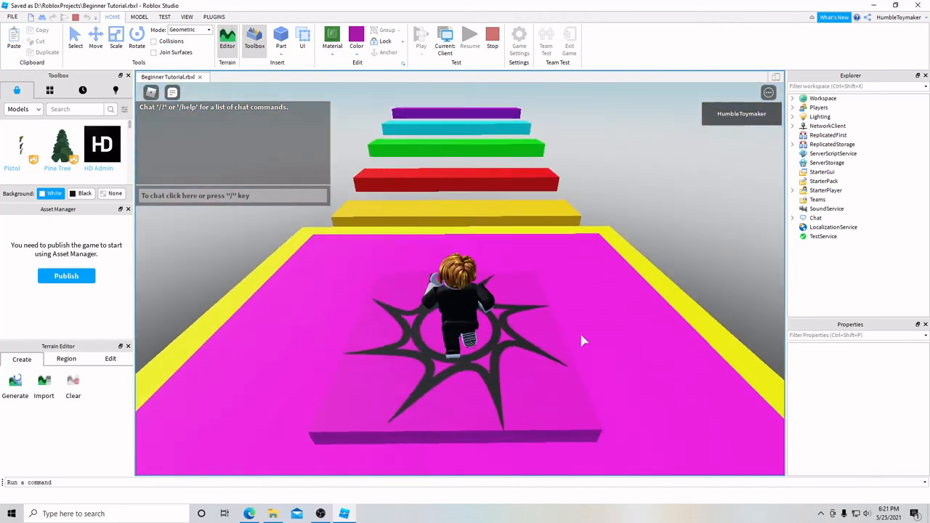
{"action": "key", "text": "space"}
{"action": "key", "text": "space"}
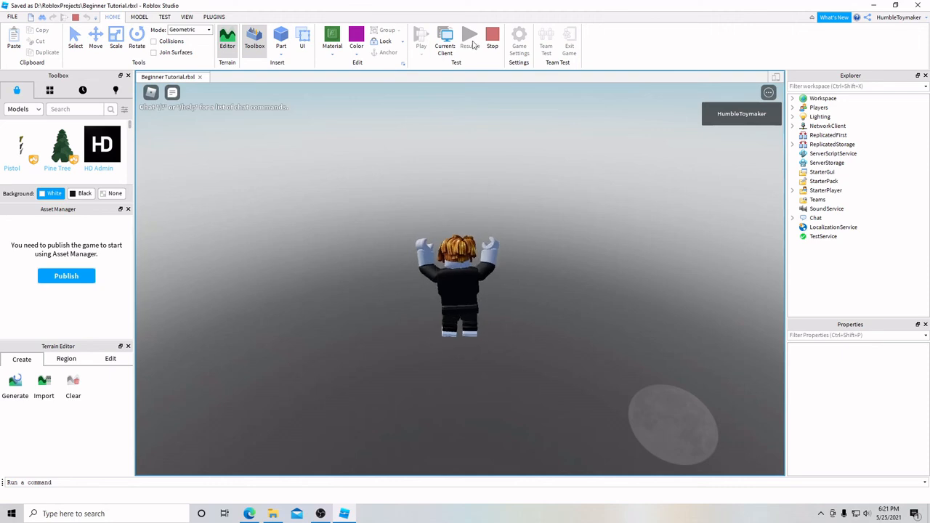
{"action": "left_click", "coordinate": [492, 40]}
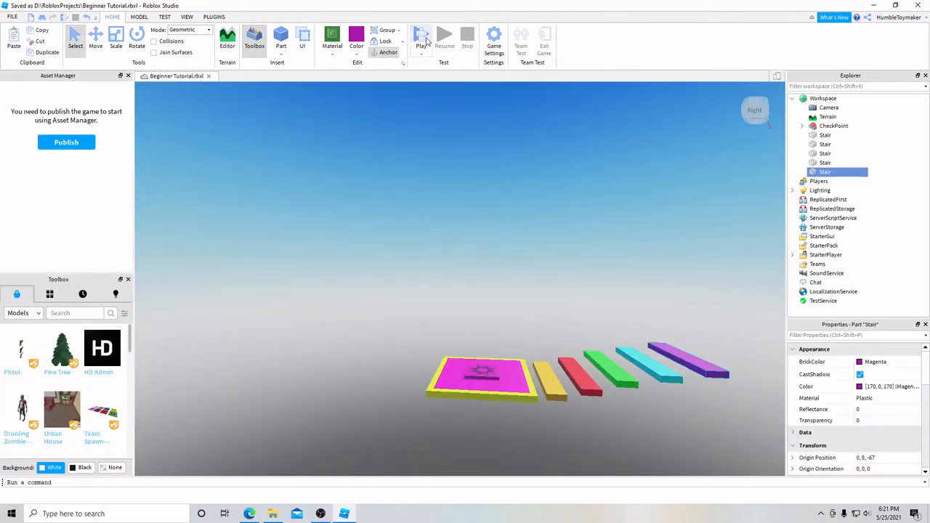
Step: Playtest the staircase again, jumping the character from step to step up to the Magenta Stair, and stop the test
{"action": "left_click", "coordinate": [422, 41]}
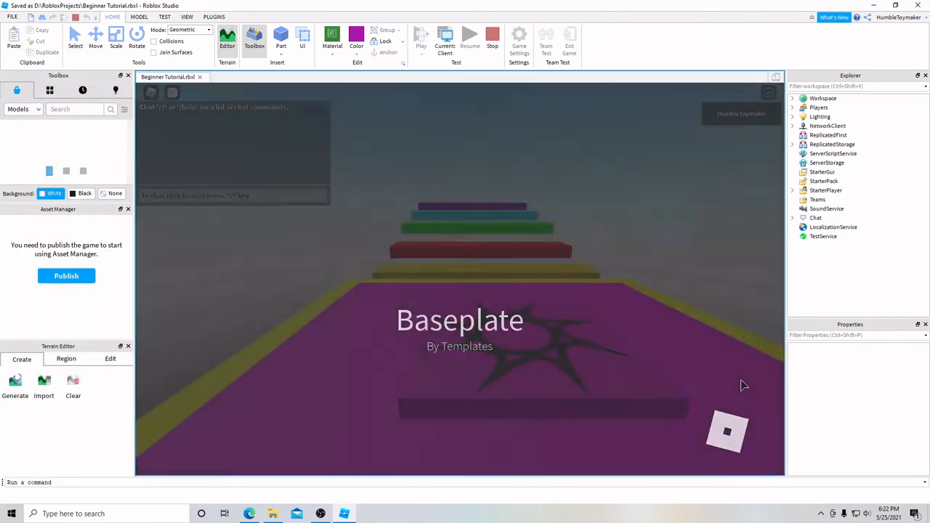
{"action": "key", "text": "w"}
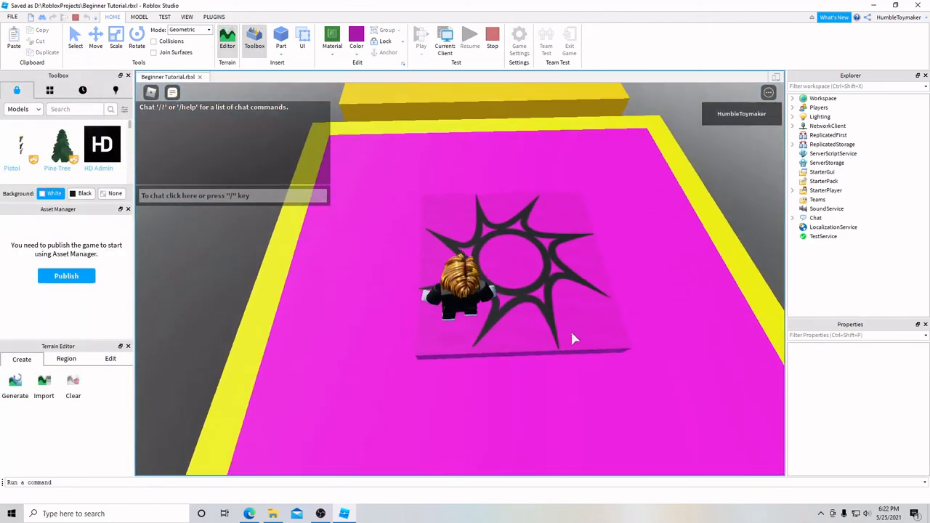
{"action": "key", "text": "space"}
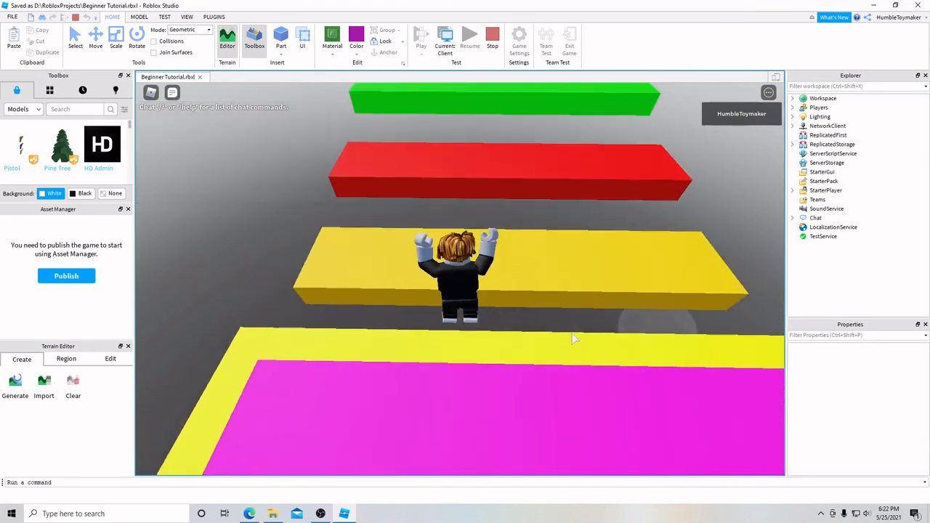
{"action": "key", "text": "space"}
{"action": "key", "text": "w"}
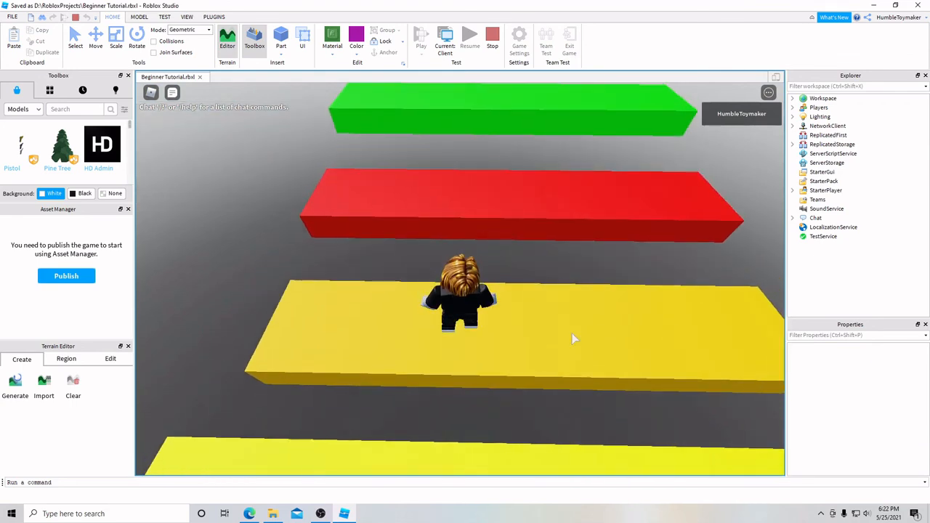
{"action": "key", "text": "w"}
{"action": "key", "text": "space"}
{"action": "key", "text": "w"}
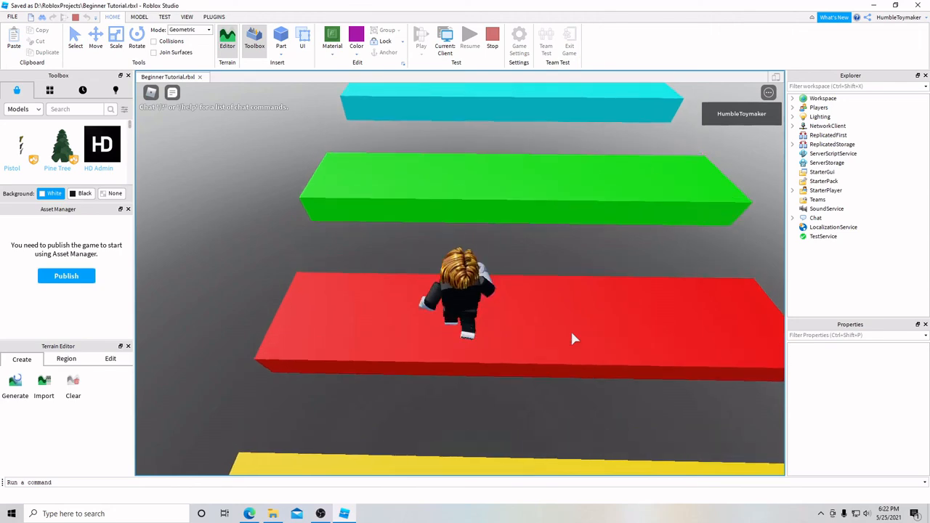
{"action": "key", "text": "space"}
{"action": "key", "text": "space"}
{"action": "key", "text": "w"}
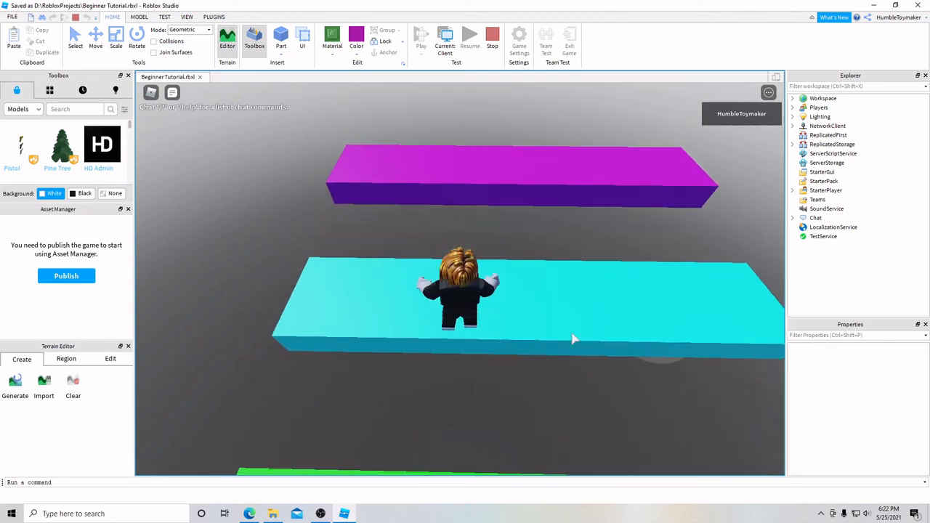
{"action": "key", "text": "space"}
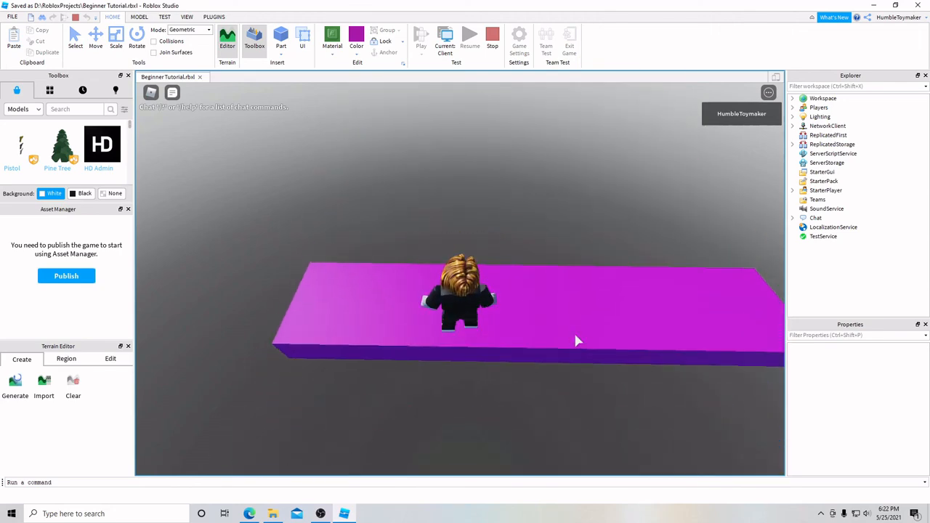
{"action": "left_click", "coordinate": [493, 40]}
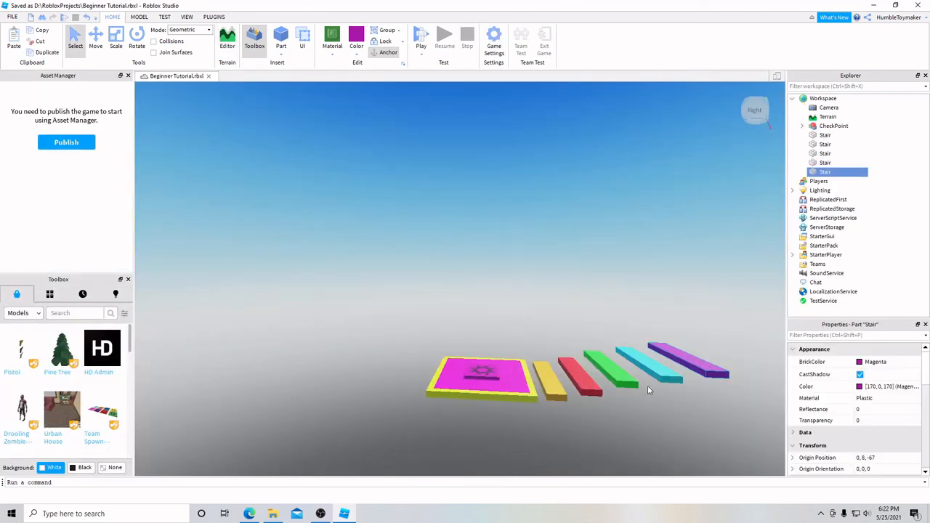
{"action": "right_click_drag", "start_coordinate": [691, 435], "coordinate": [691, 439]}
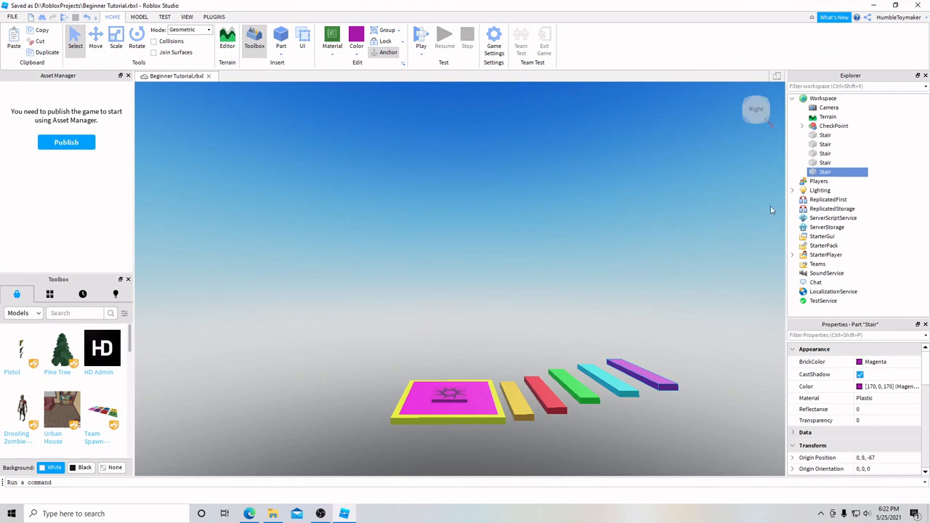
Step: Group all five Stair parts in the Workspace into a single model
{"action": "left_click", "coordinate": [822, 138]}
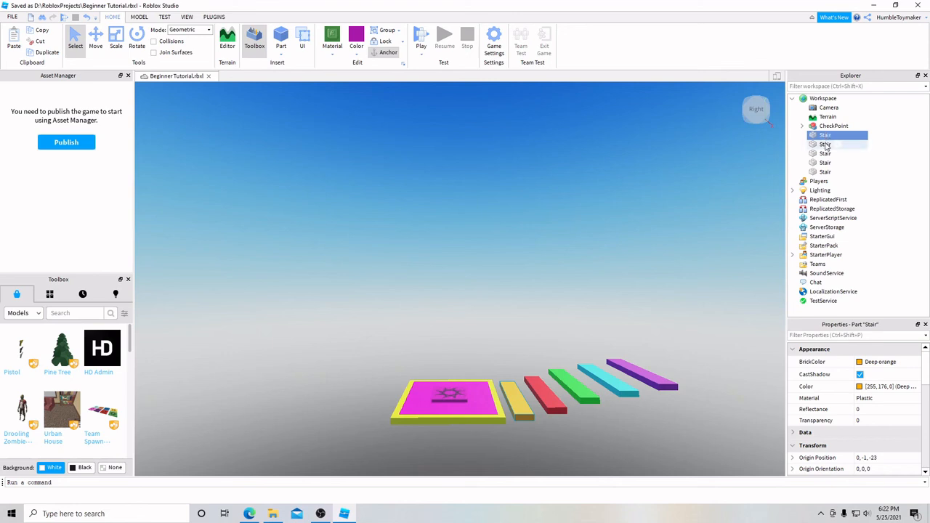
{"action": "left_click", "coordinate": [825, 144], "text": "shift"}
{"action": "left_click", "coordinate": [826, 153], "text": "shift"}
{"action": "left_click", "coordinate": [826, 162], "text": "shift"}
{"action": "left_click", "coordinate": [826, 172], "text": "shift"}
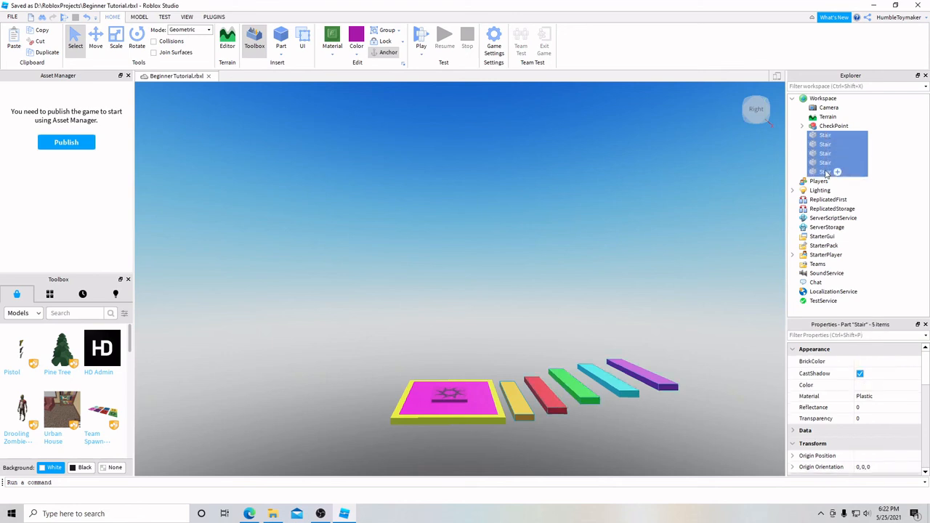
{"action": "right_click", "coordinate": [828, 145]}
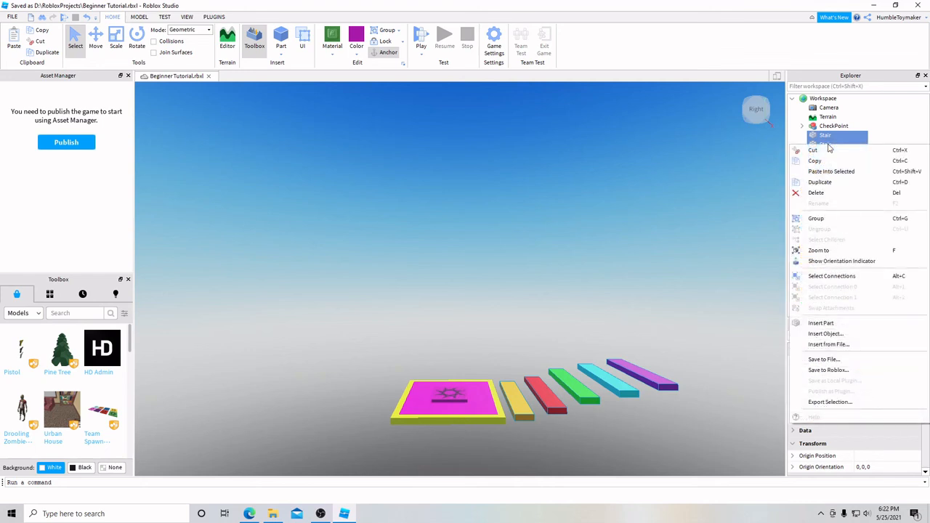
{"action": "left_click", "coordinate": [818, 218]}
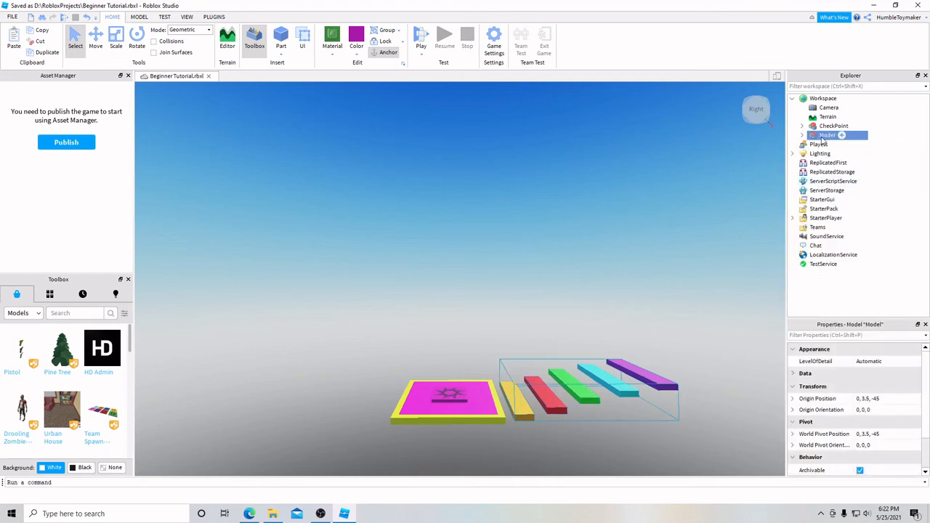
Step: Rename the new model made from the five Stair parts as Stairs
{"action": "right_click", "coordinate": [828, 136]}
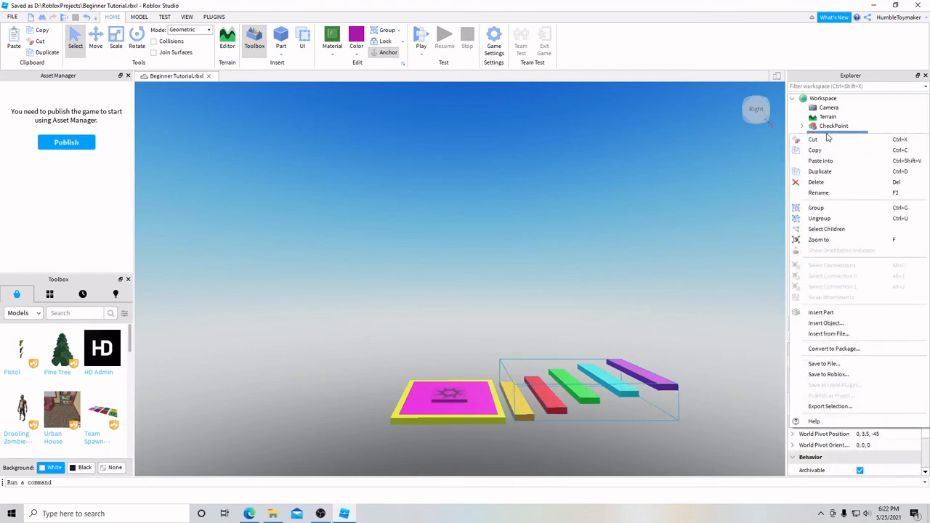
{"action": "left_click", "coordinate": [819, 193]}
{"action": "type", "text": "Stairs"}
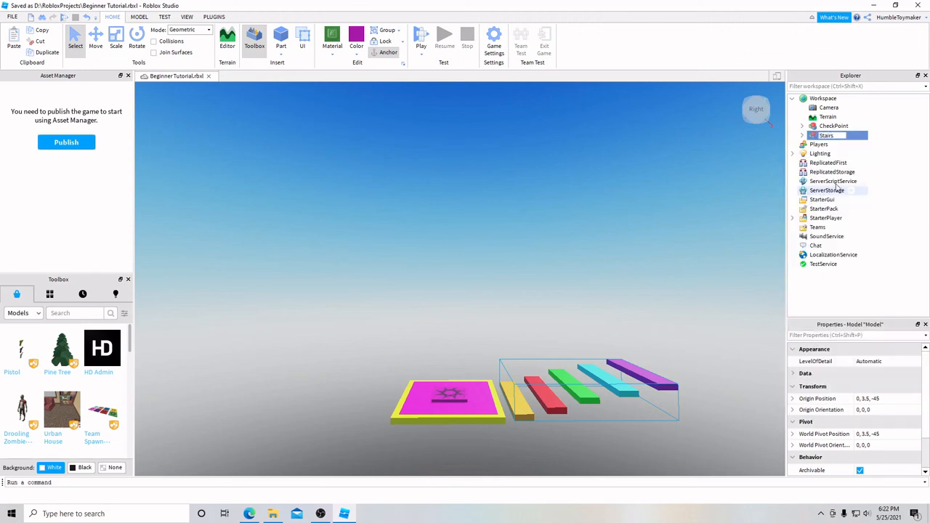
{"action": "key", "text": "Return"}
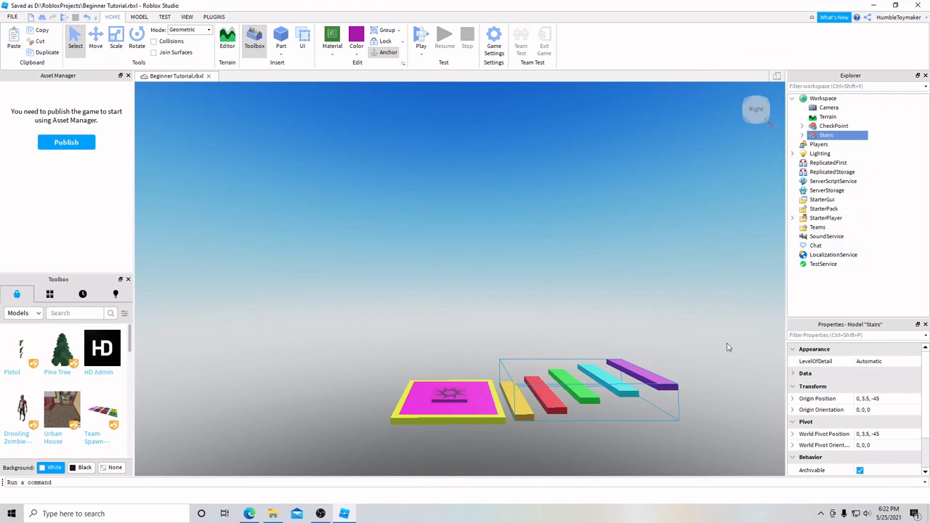